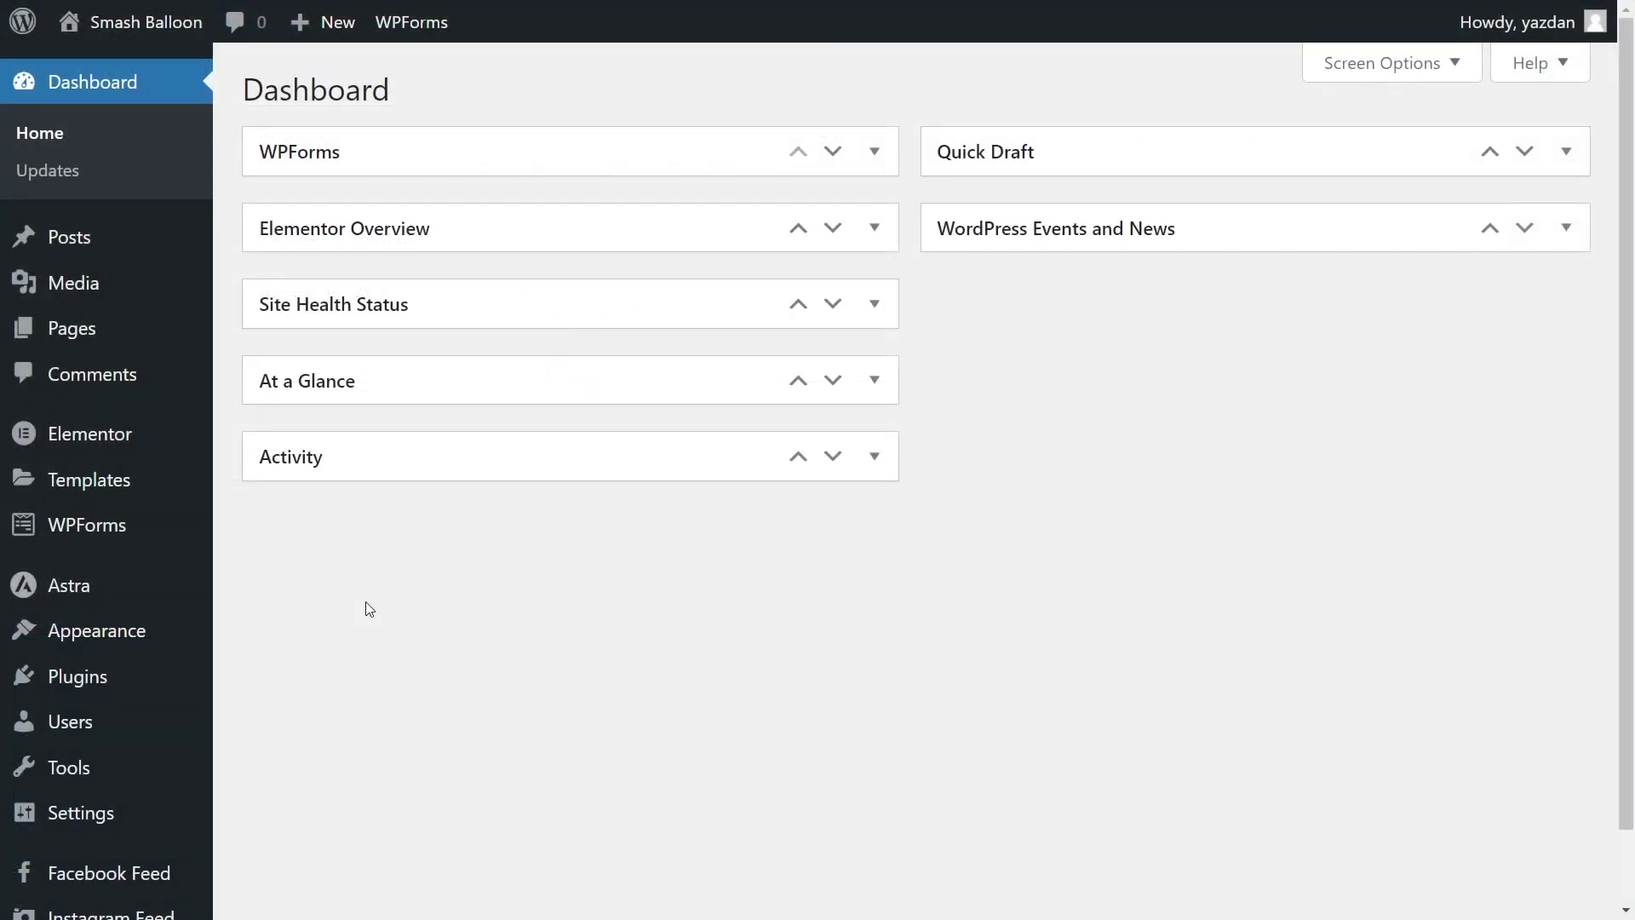
Step: Install the plugin from the file Reviews-Feed-Pro-1.2 (1).zip and activate it
{"action": "mouse_move", "coordinate": [68, 684]}
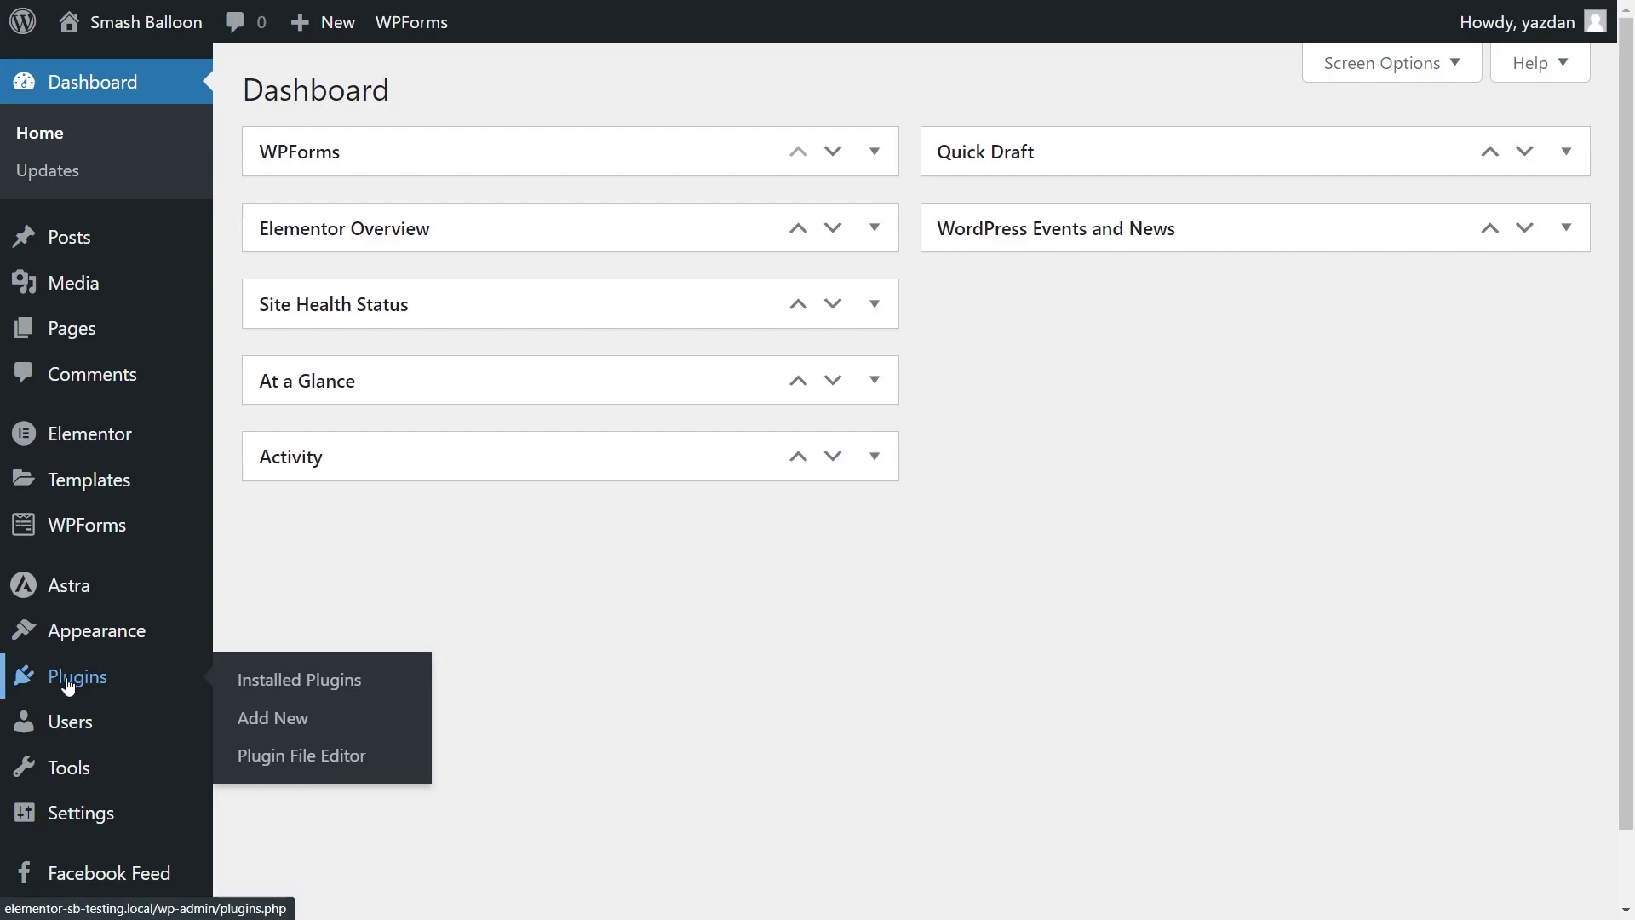
{"action": "left_click", "coordinate": [260, 716]}
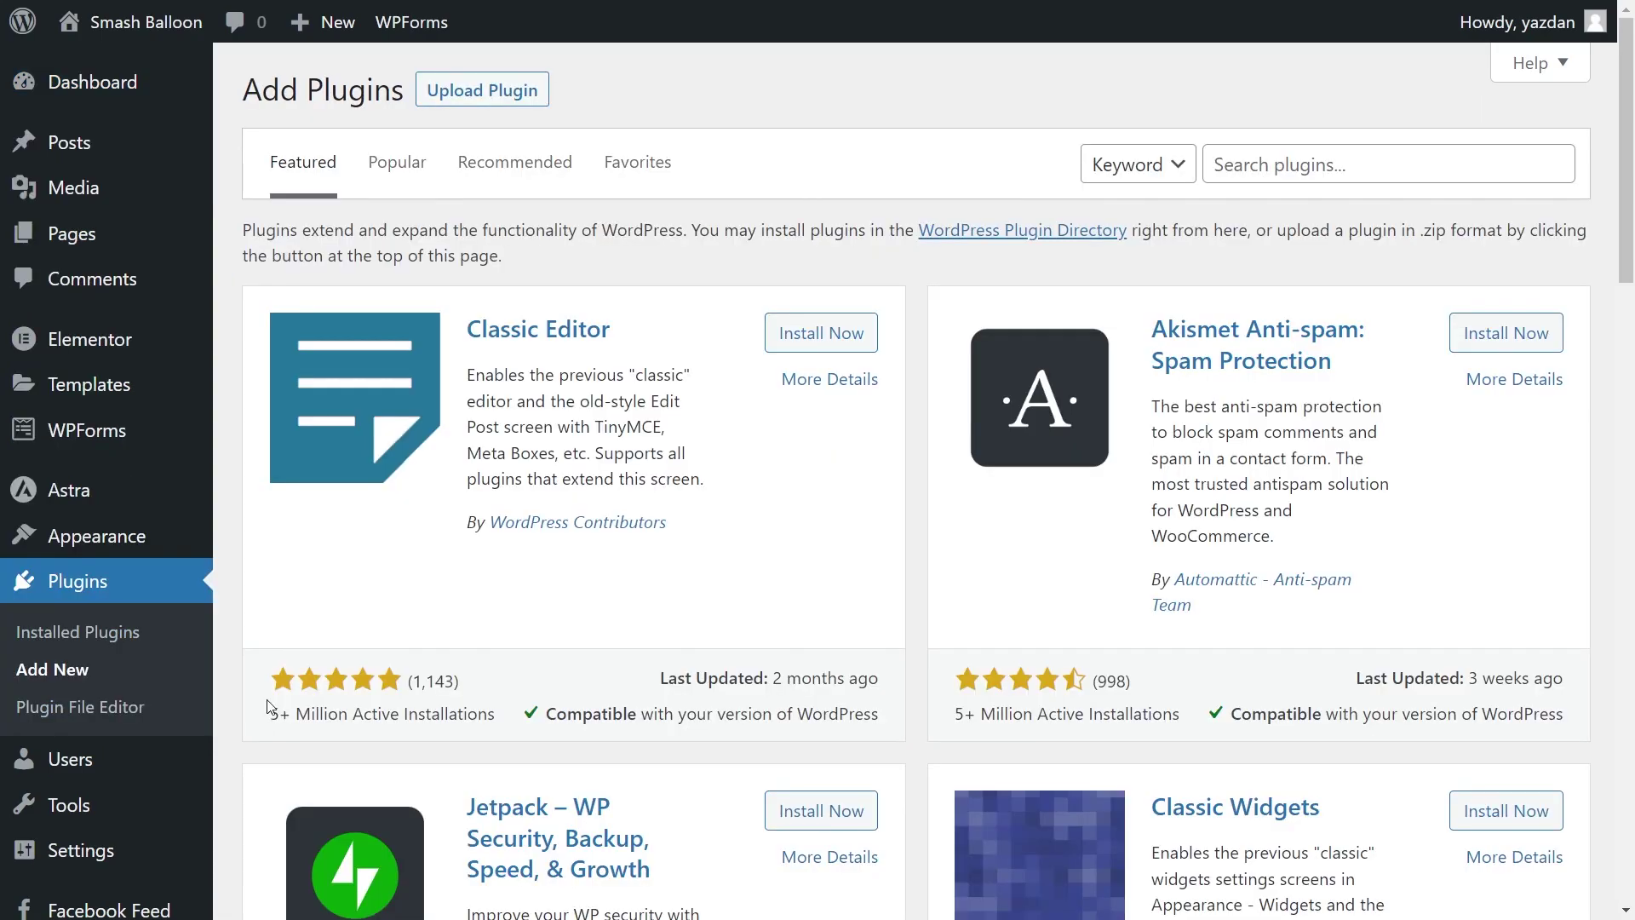
{"action": "left_click", "coordinate": [478, 91]}
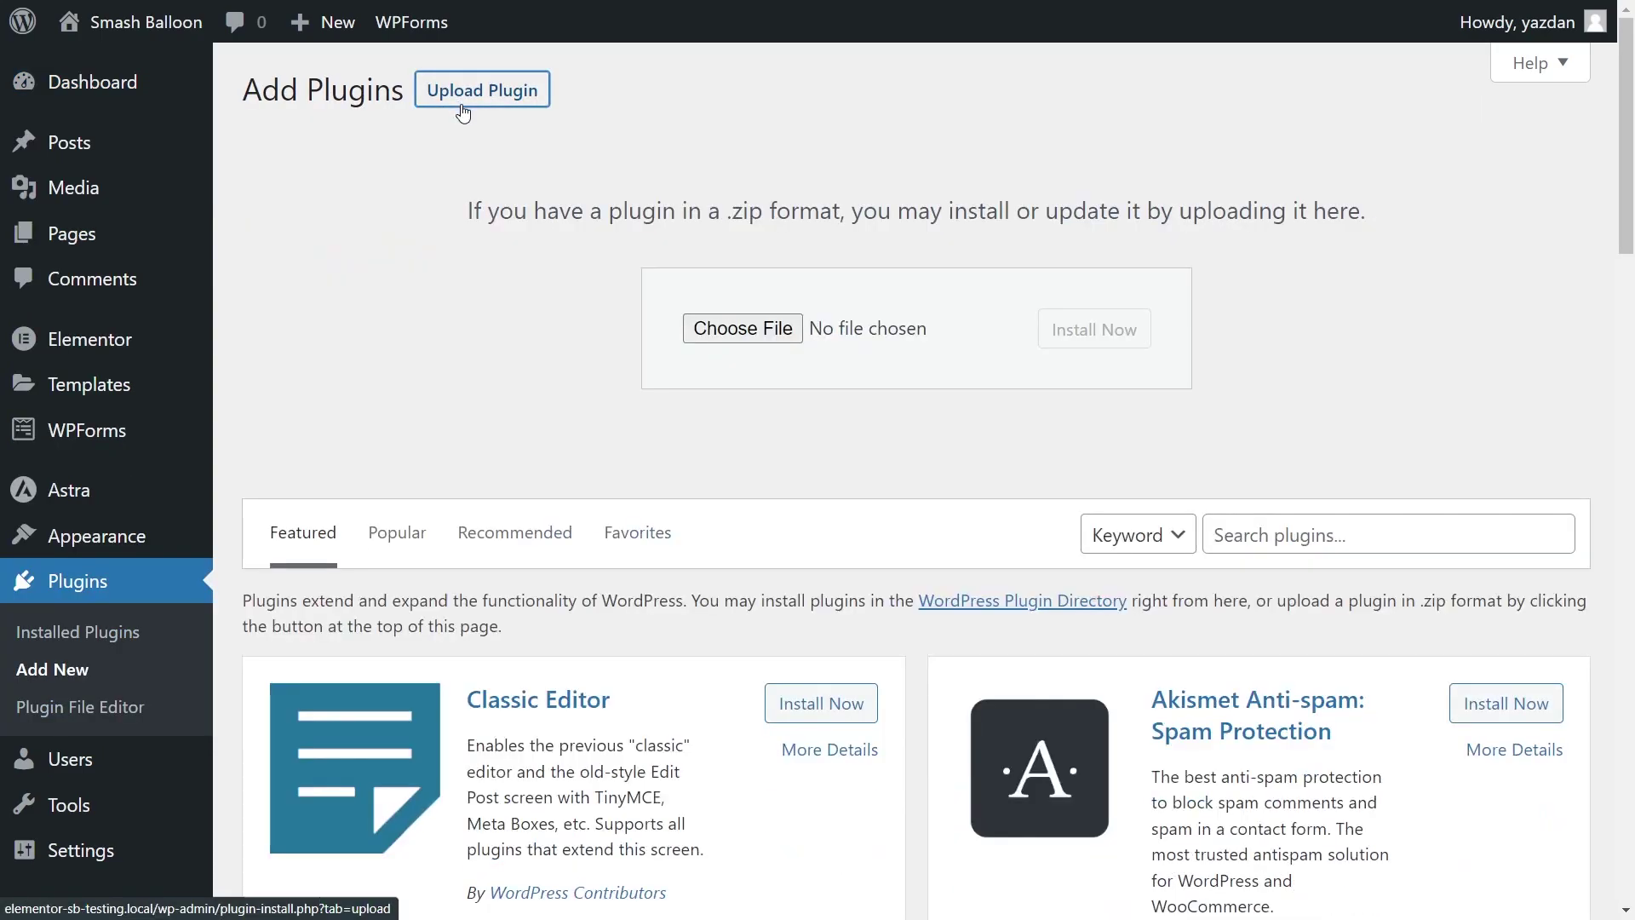
{"action": "left_click", "coordinate": [742, 328]}
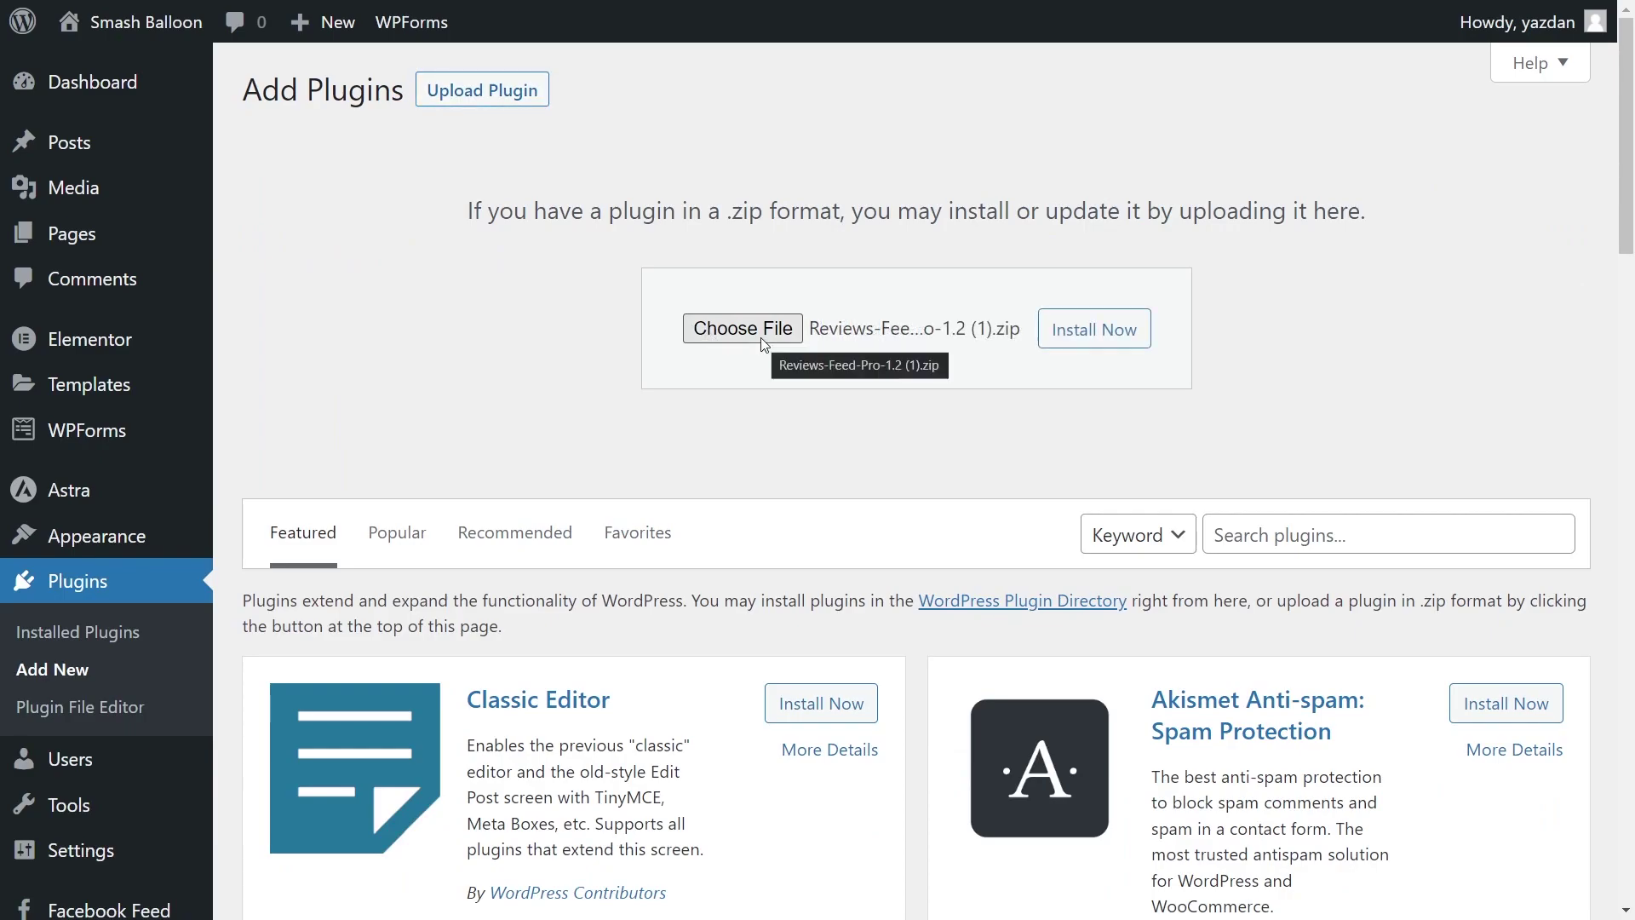
{"action": "left_click", "coordinate": [1083, 339]}
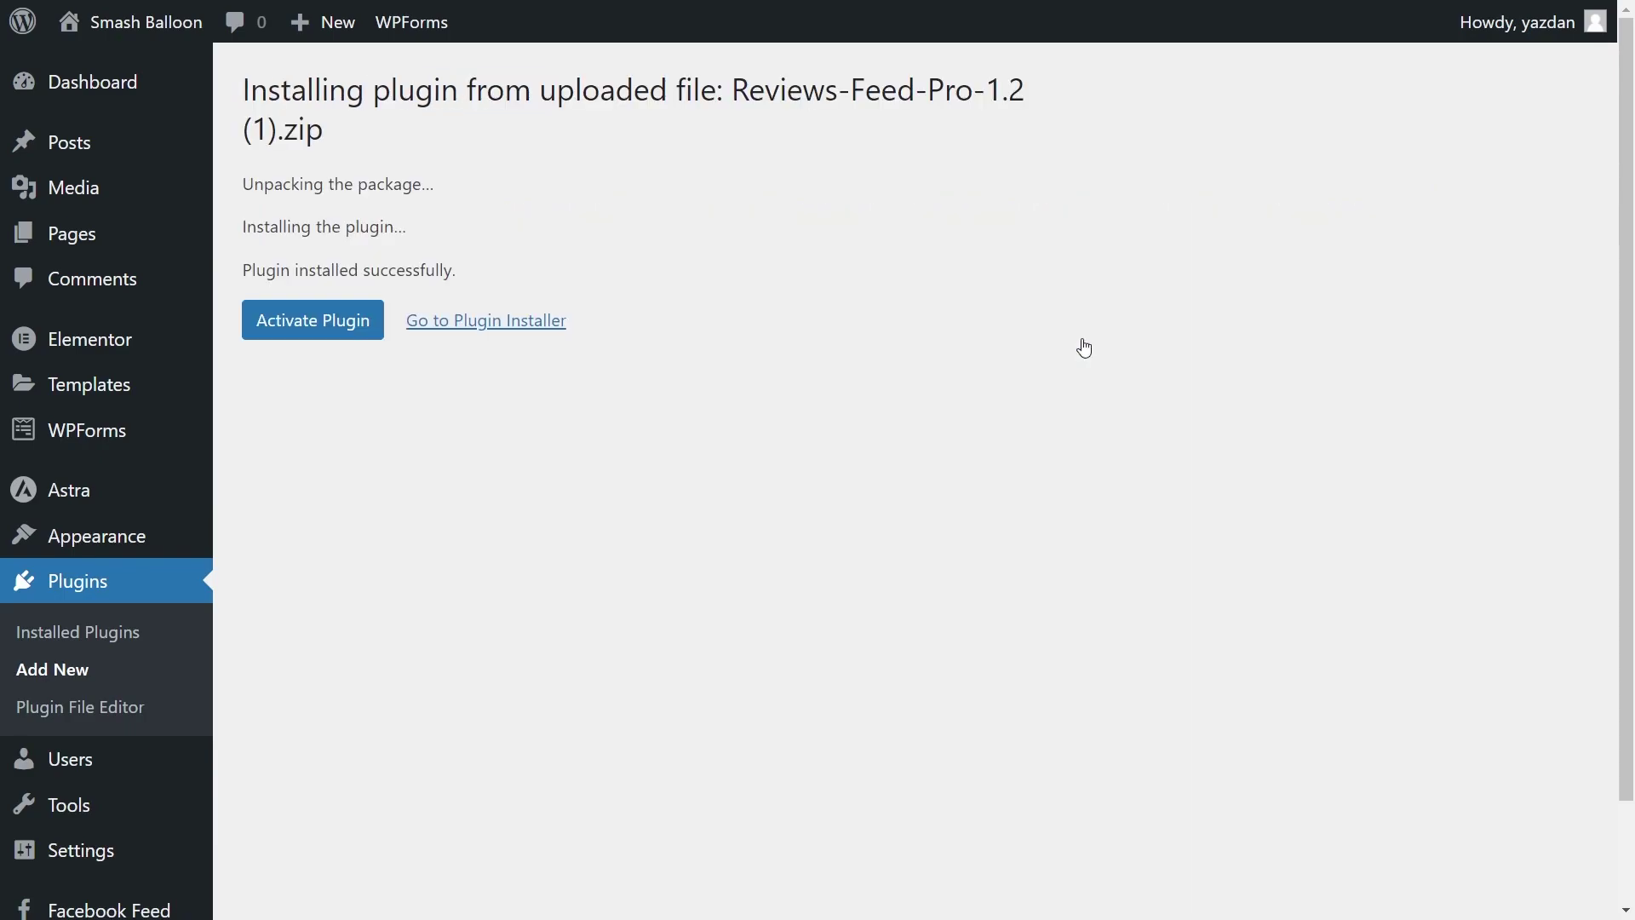
{"action": "left_click", "coordinate": [354, 323]}
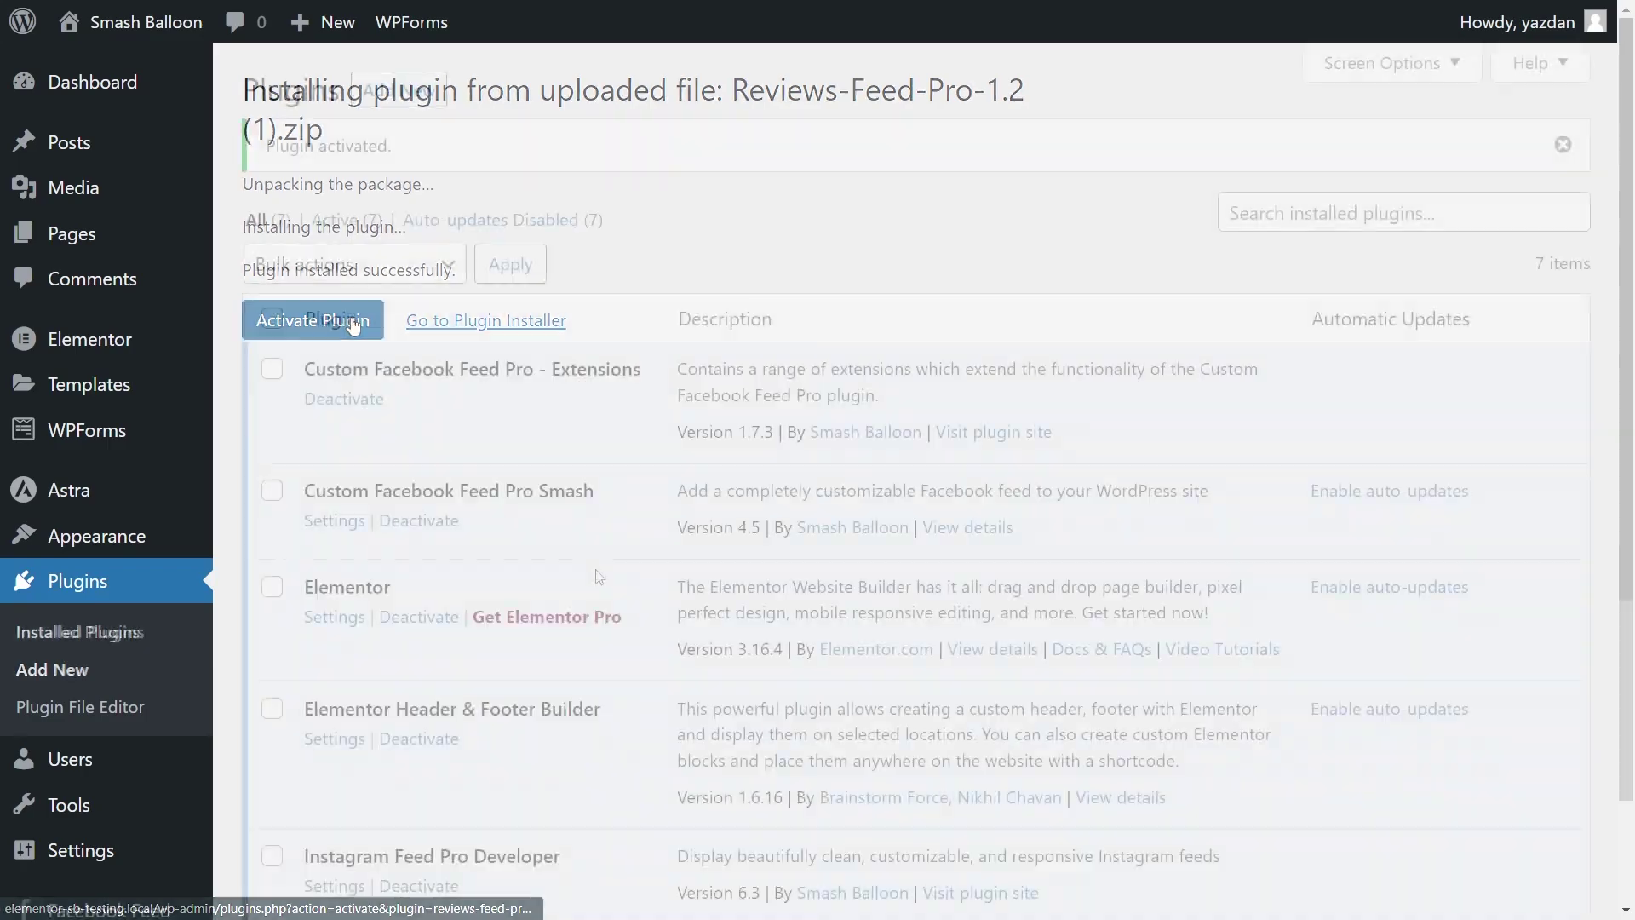
Step: Open the Reviews Feed plugin, paste the license key and activate it
{"action": "scroll", "coordinate": [600, 582], "scroll_direction": "down", "scroll_amount": 3}
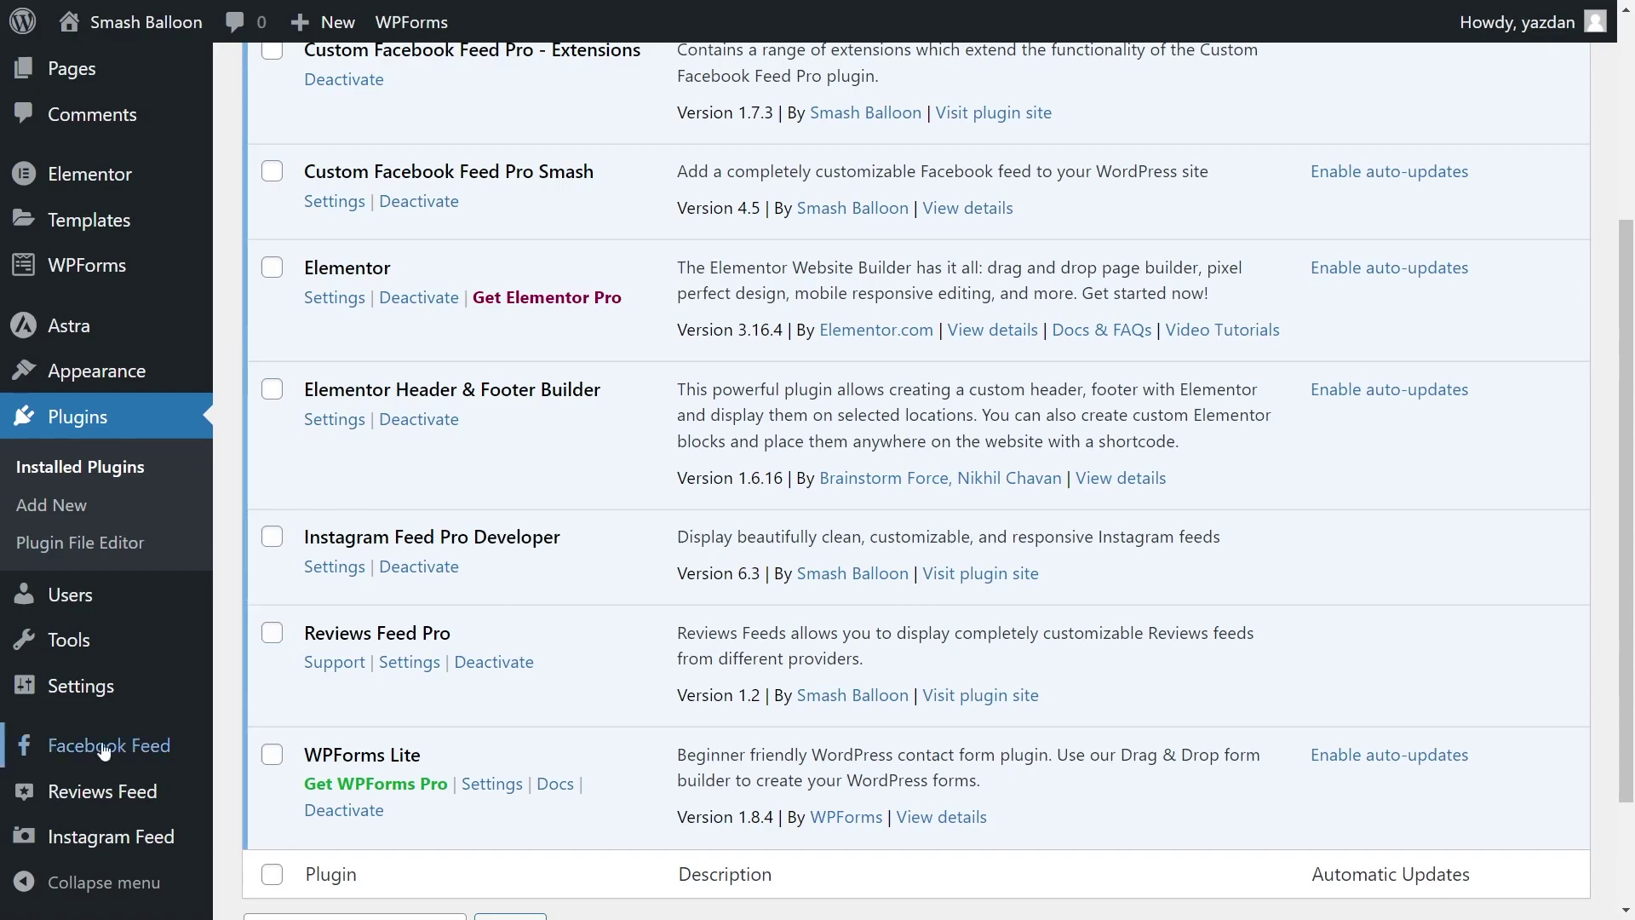
{"action": "left_click", "coordinate": [103, 800]}
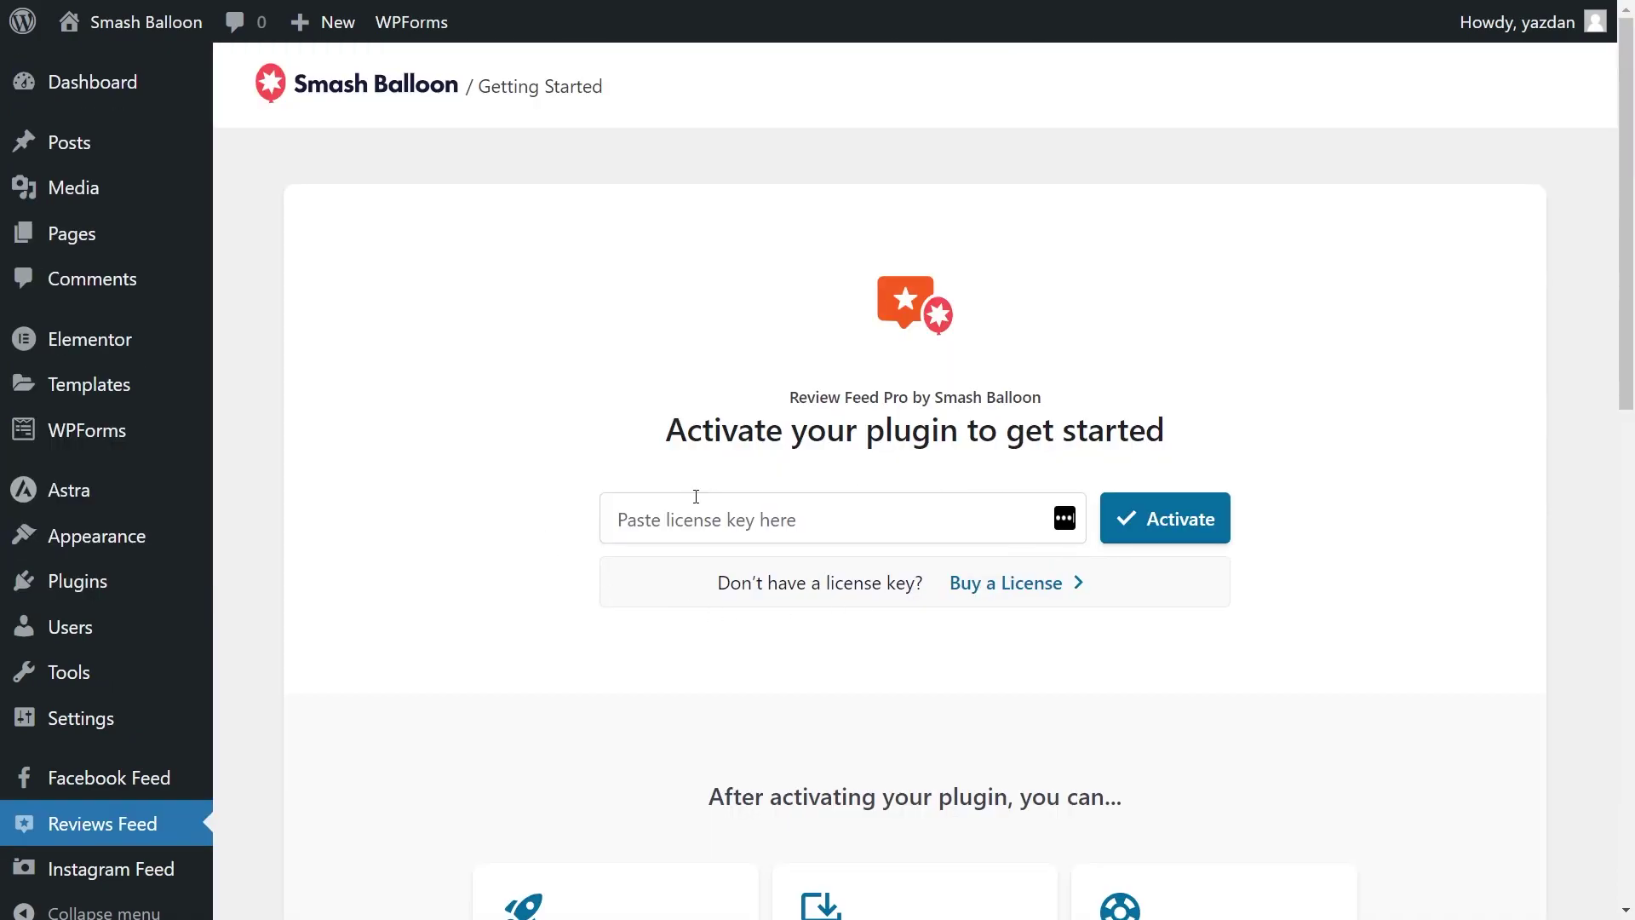
{"action": "left_click", "coordinate": [668, 522]}
{"action": "key", "text": "ctrl+v"}
{"action": "left_click", "coordinate": [1142, 537]}
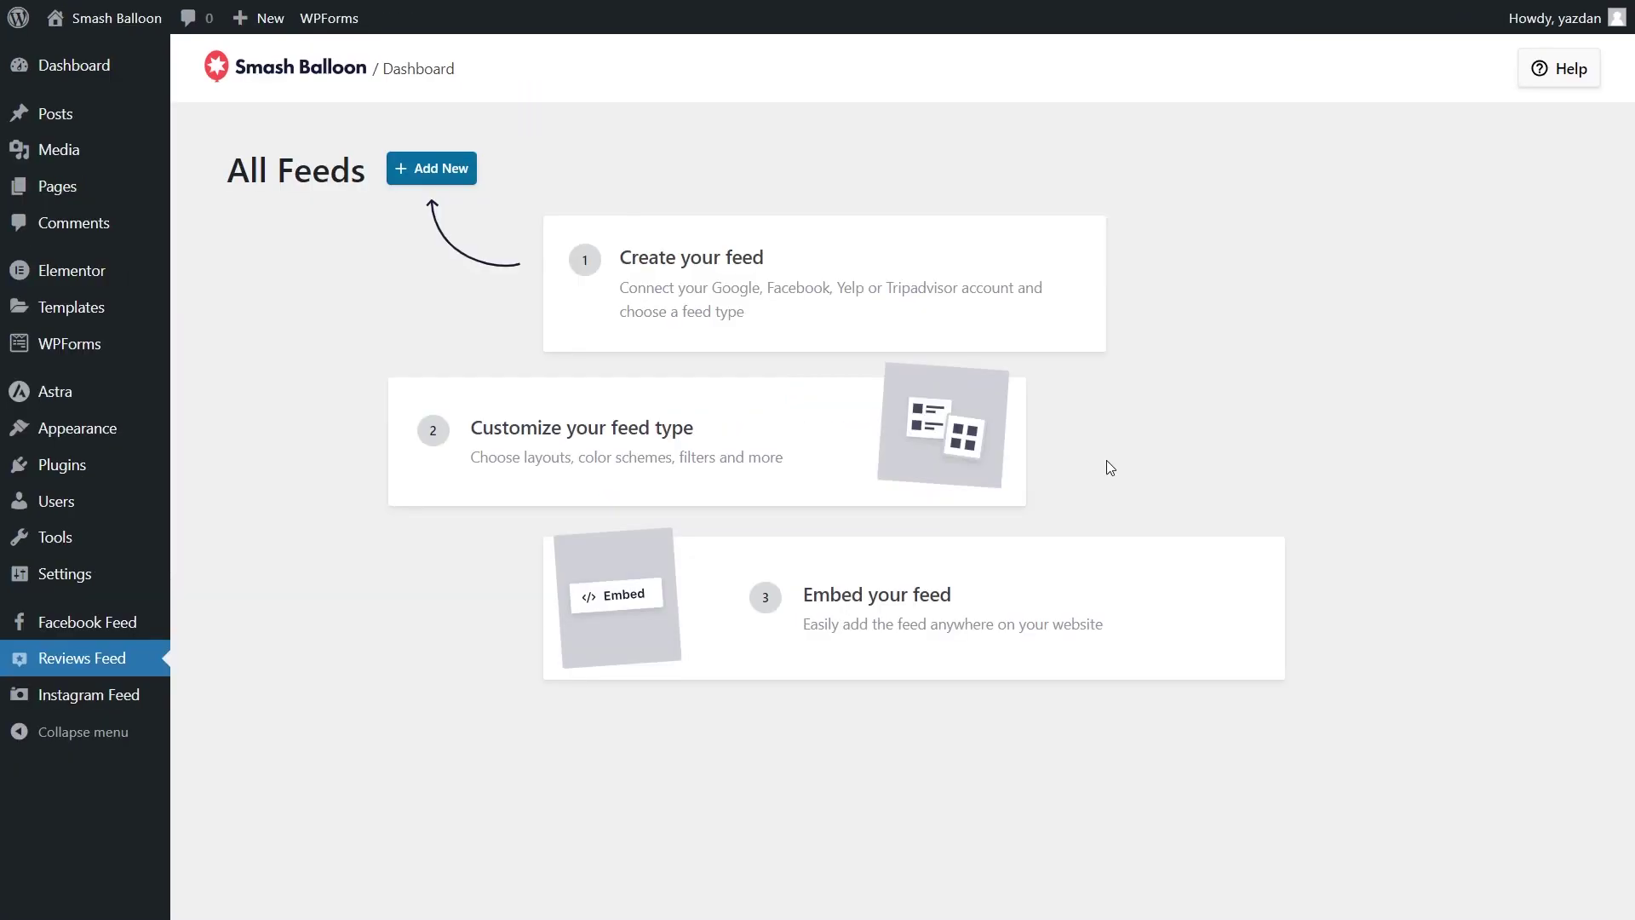
Step: Start a new review feed and choose Facebook as the type of source to connect
{"action": "left_click", "coordinate": [437, 174]}
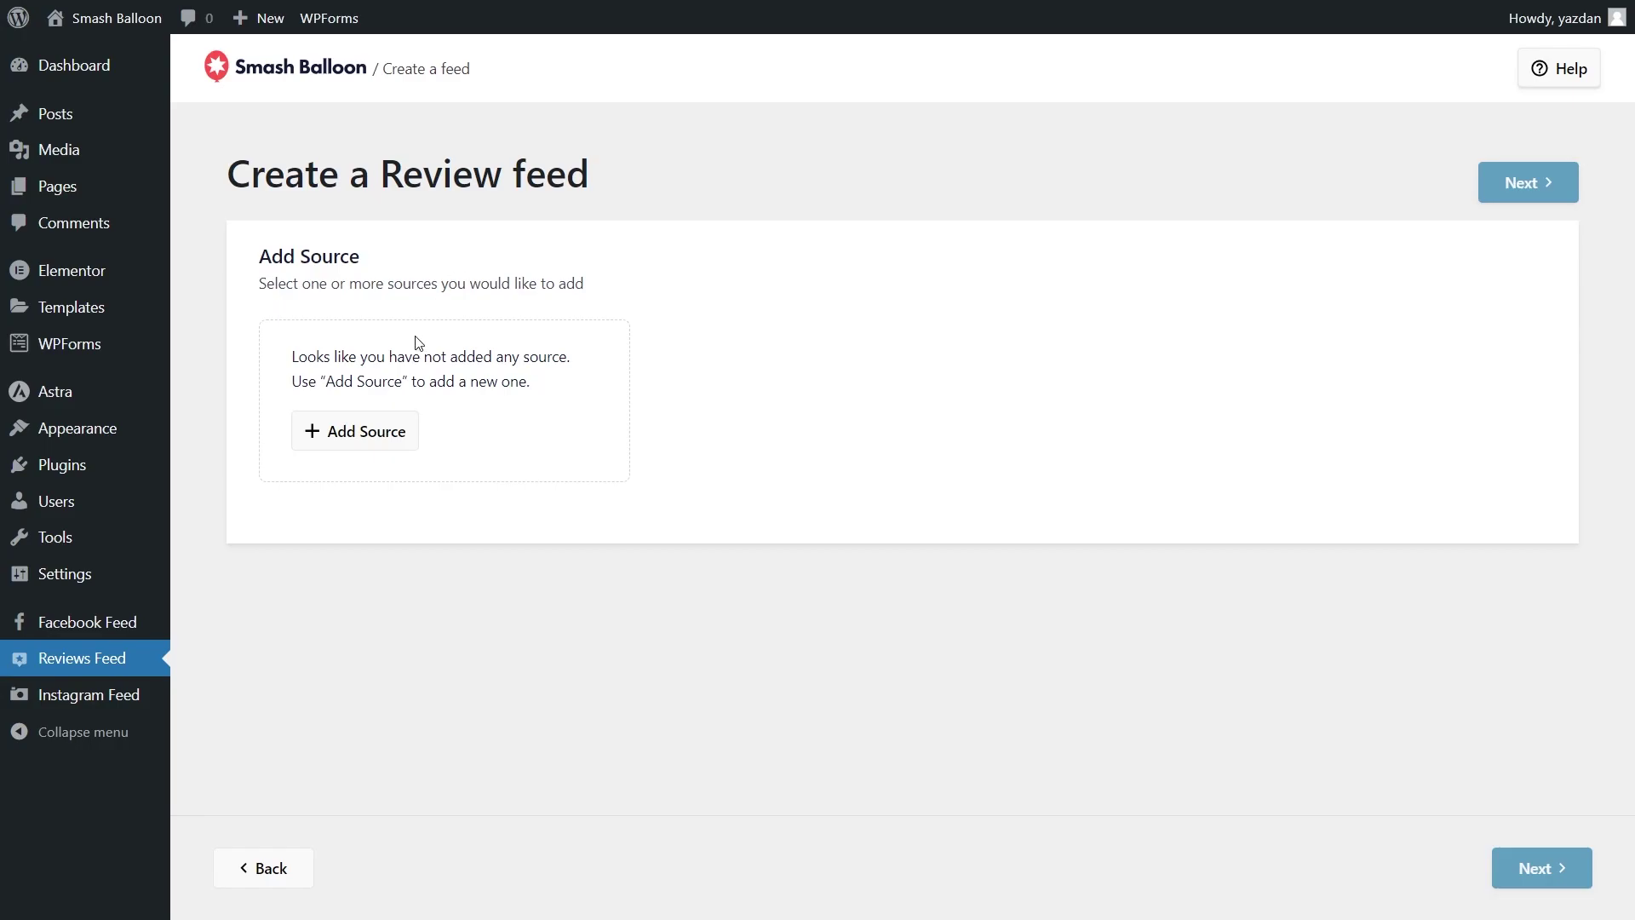
{"action": "left_click", "coordinate": [379, 438]}
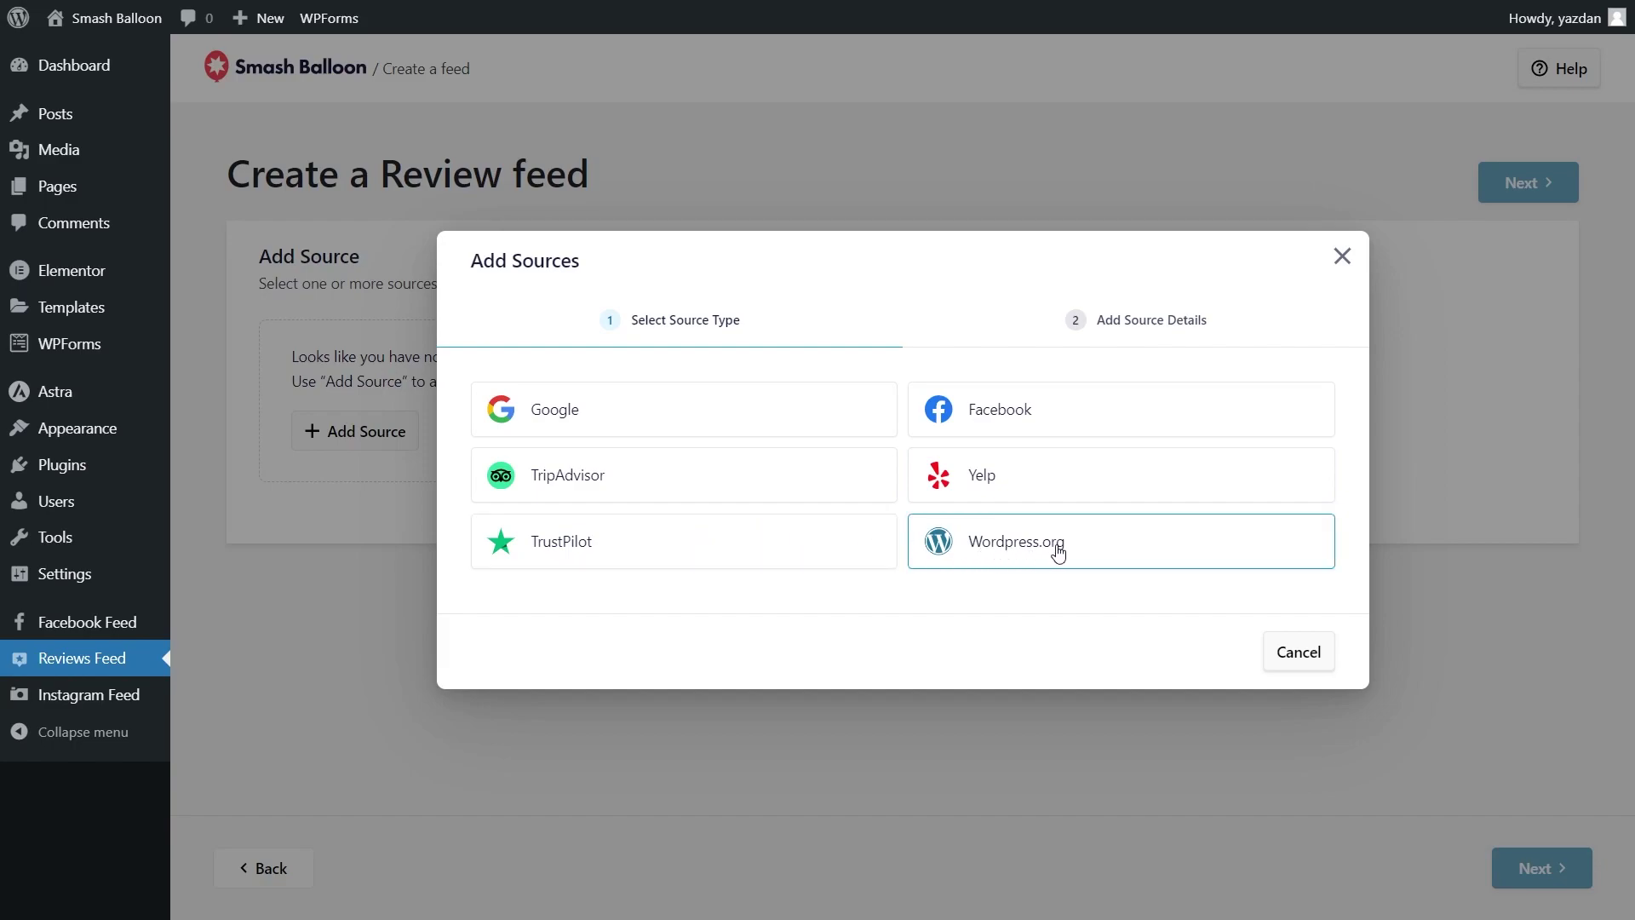
{"action": "left_click", "coordinate": [1062, 423]}
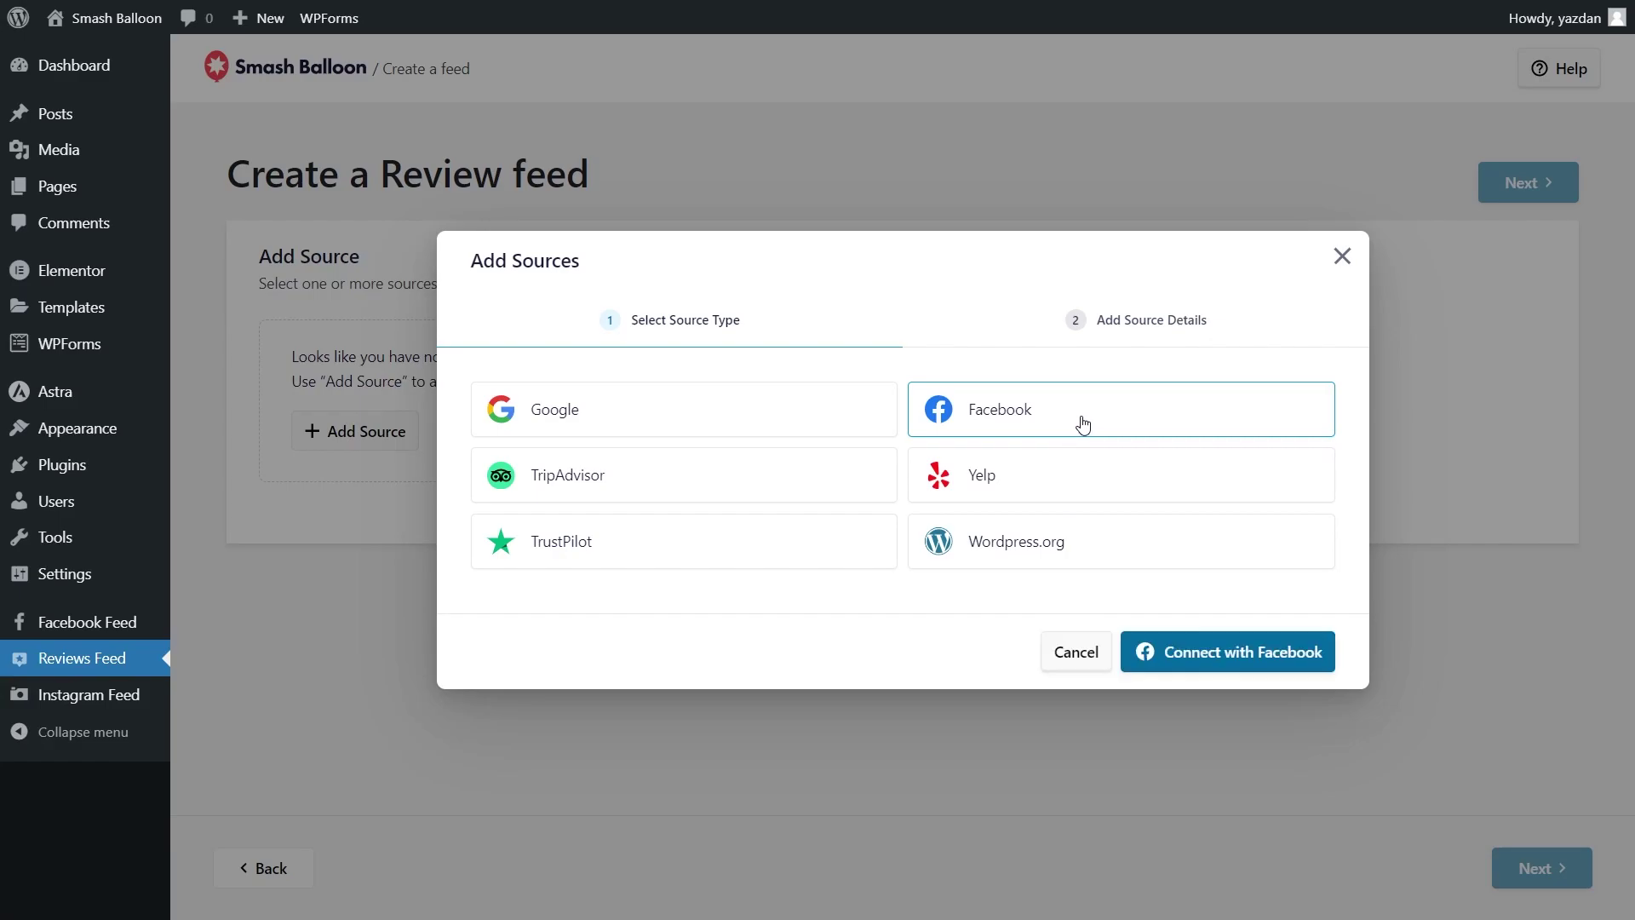
{"action": "left_click", "coordinate": [1226, 653]}
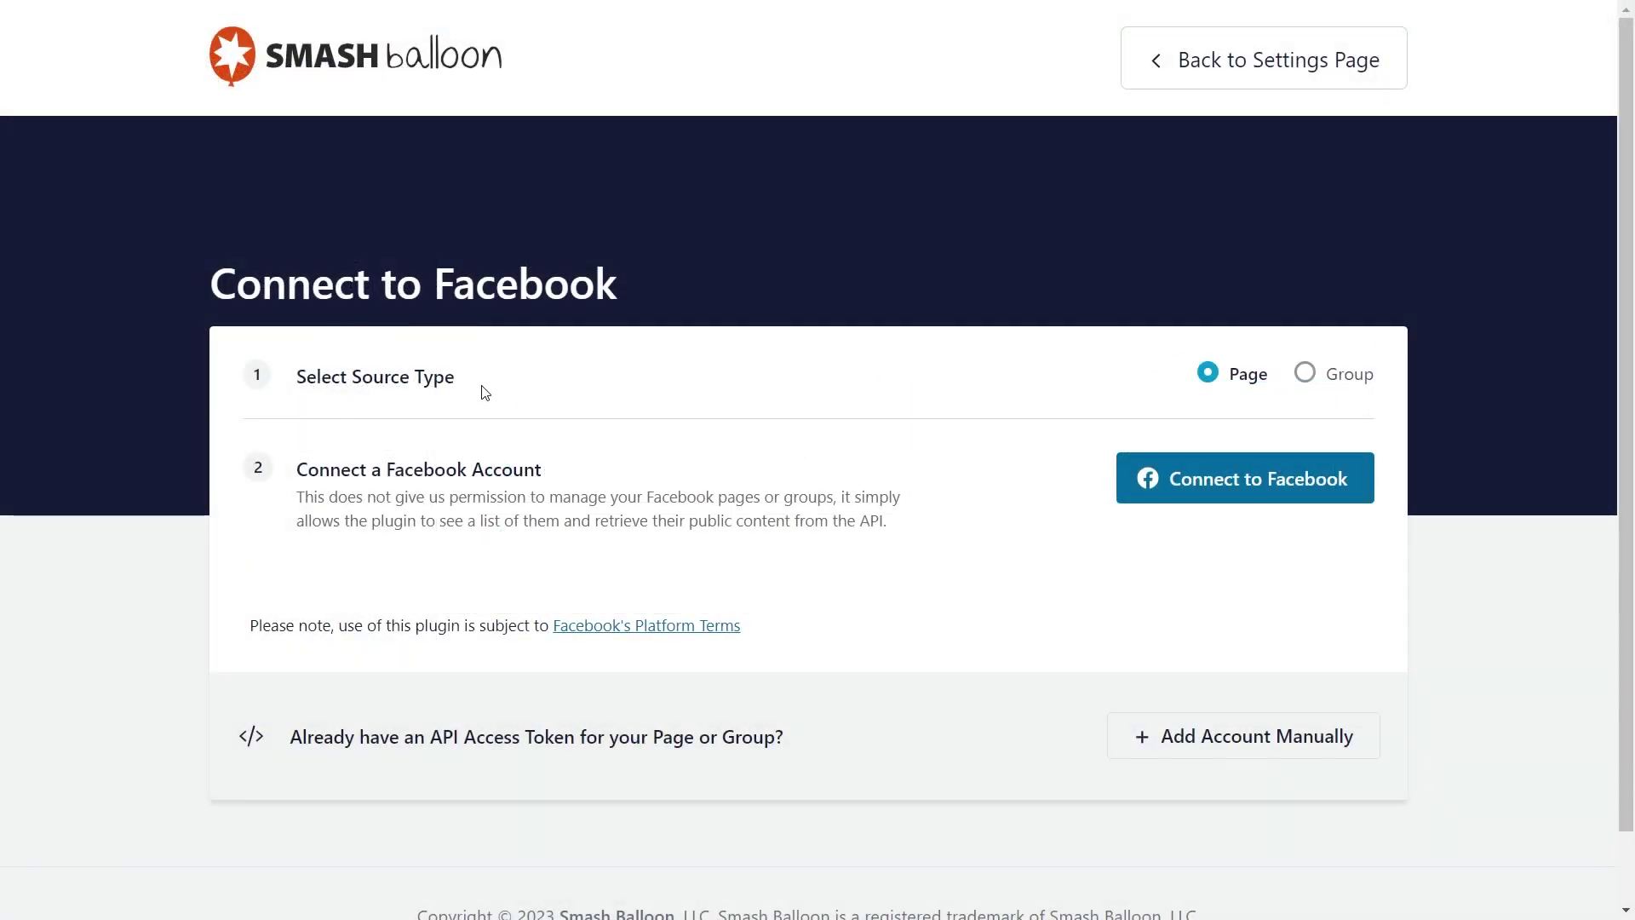
Step: Connect the Facebook account, granting Smash Balloon WordPress access to the Red Bird WP page with the offered permissions
{"action": "left_click", "coordinate": [1206, 501]}
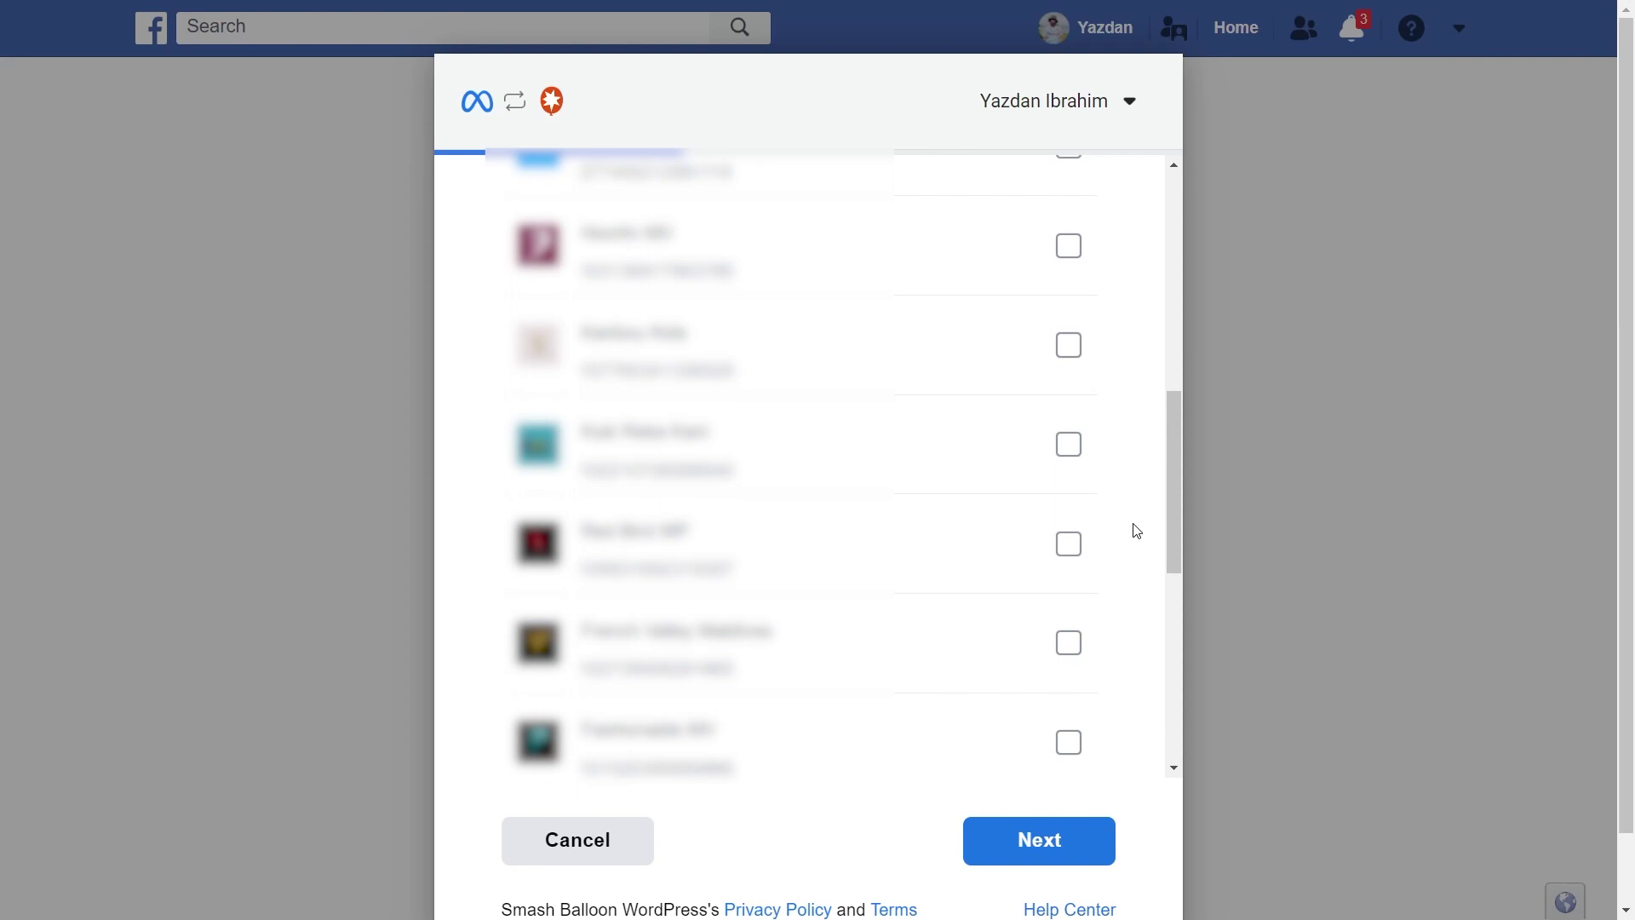
{"action": "left_click", "coordinate": [1069, 545]}
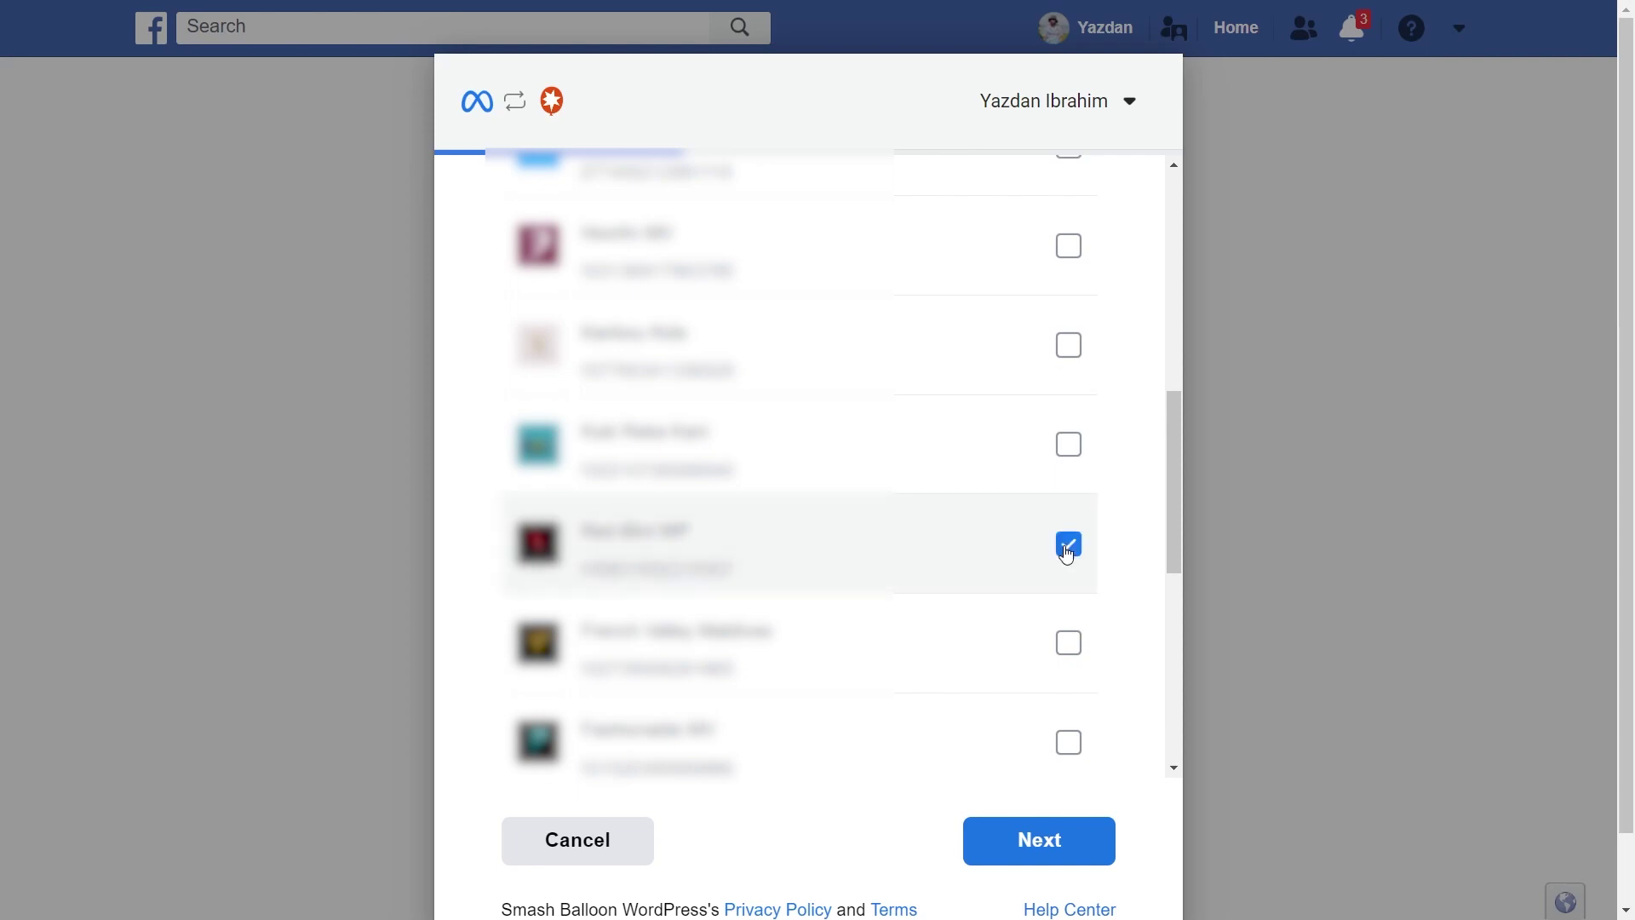
{"action": "left_click", "coordinate": [1065, 834]}
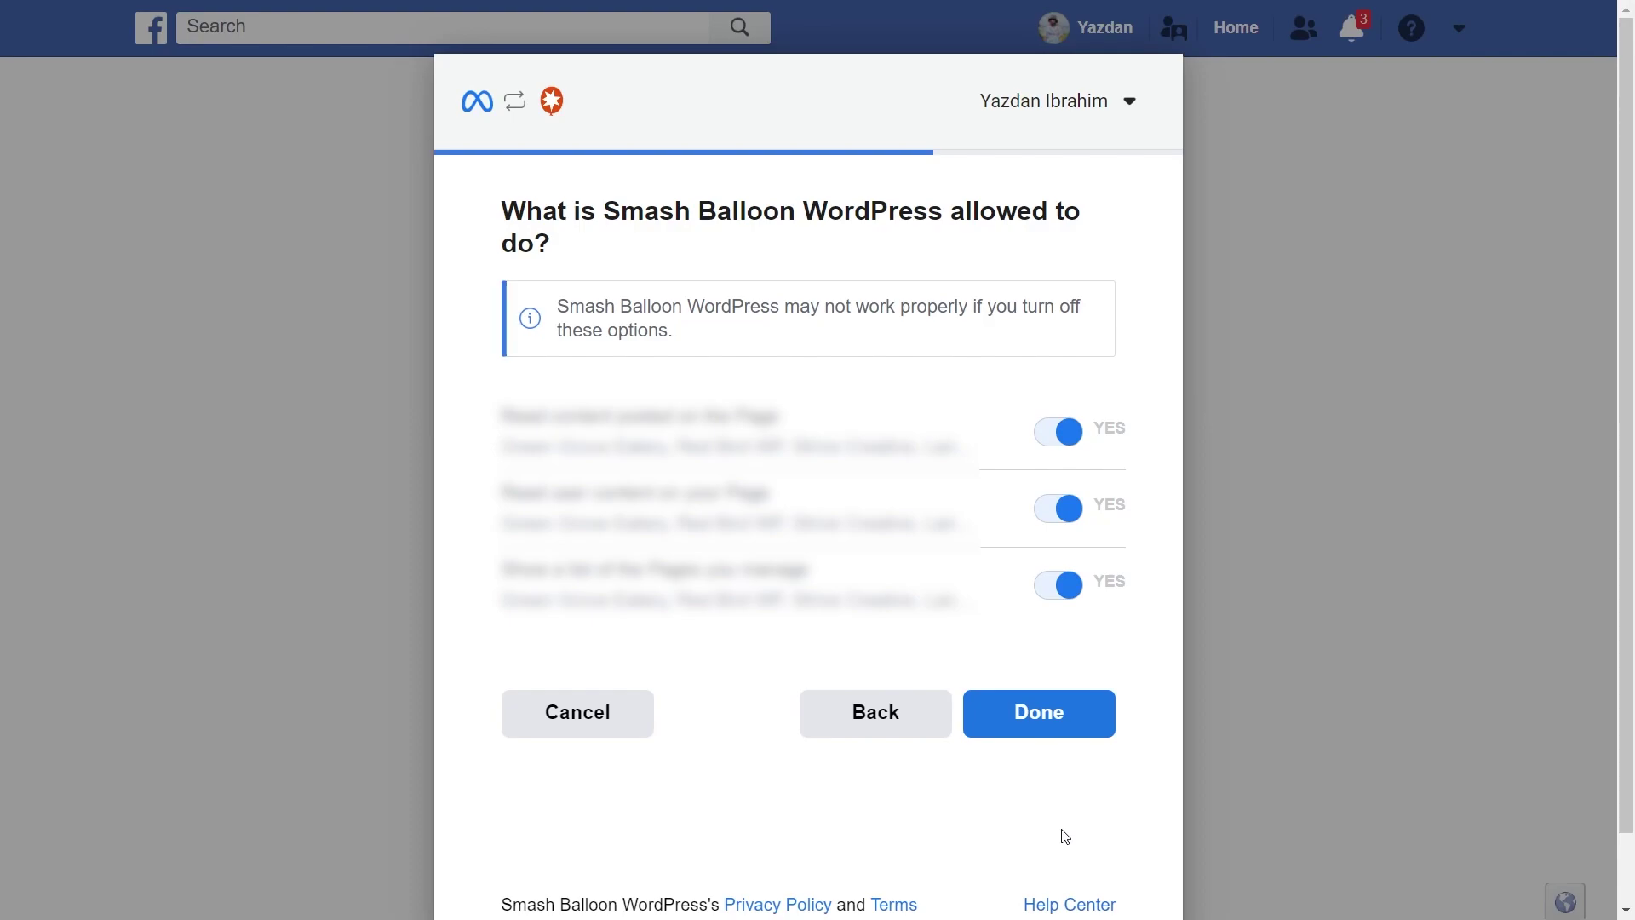
{"action": "left_click", "coordinate": [1052, 728]}
{"action": "left_click", "coordinate": [840, 500]}
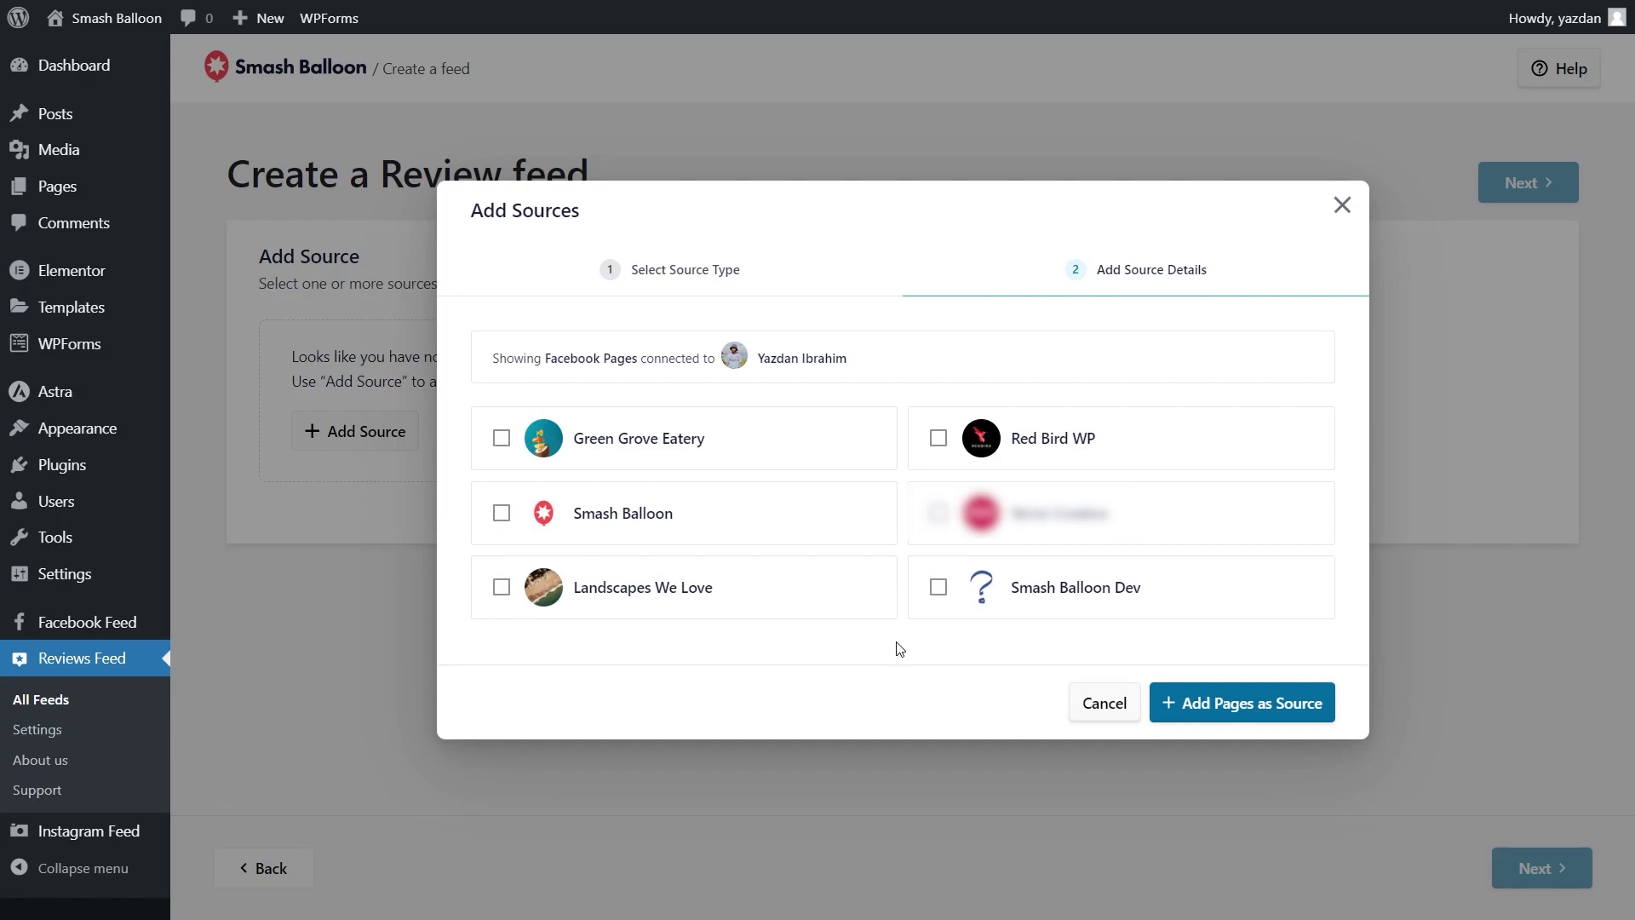
Step: Add the Red Bird WP Facebook page as a source and select it for the new feed
{"action": "left_click", "coordinate": [1002, 457]}
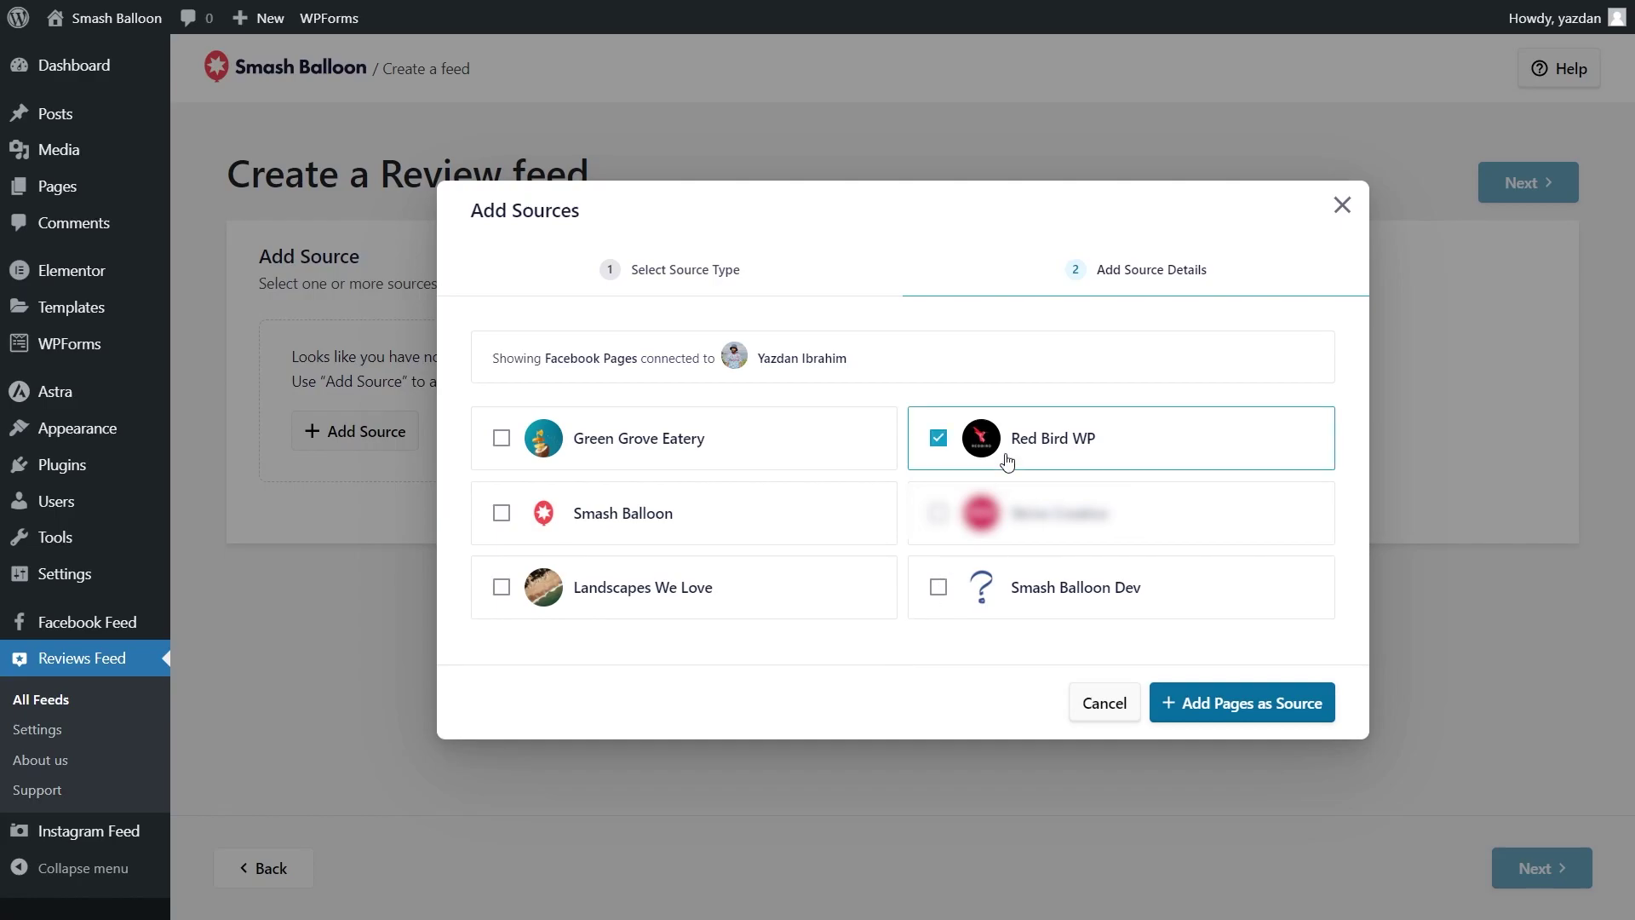
{"action": "left_click", "coordinate": [1167, 700]}
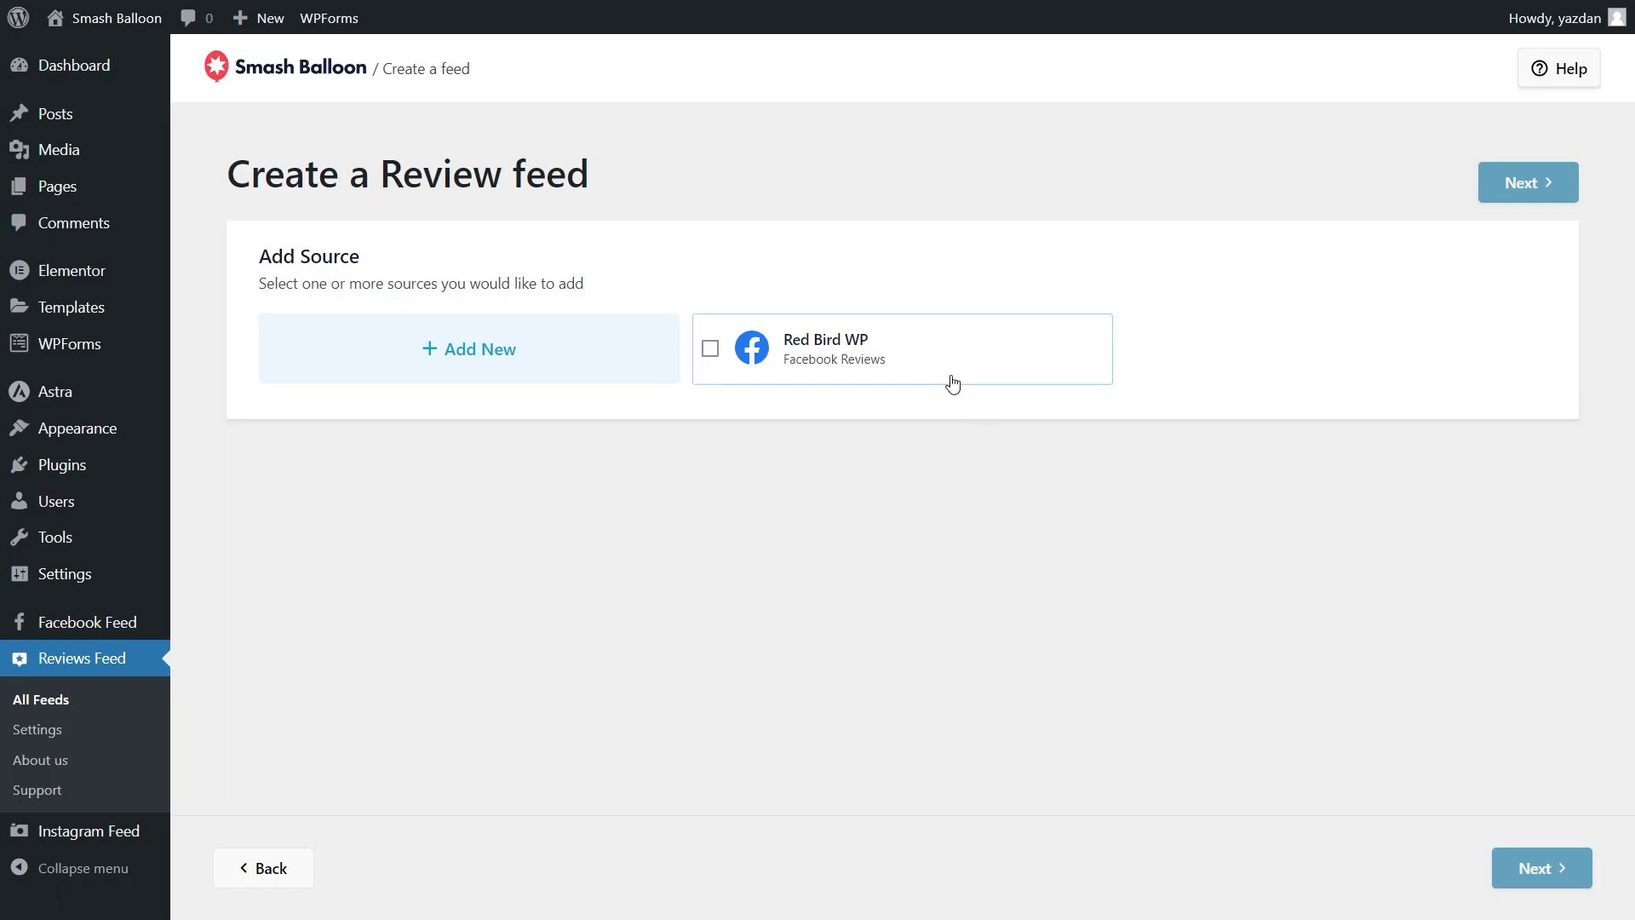
{"action": "left_click", "coordinate": [935, 366]}
{"action": "left_click", "coordinate": [1481, 197]}
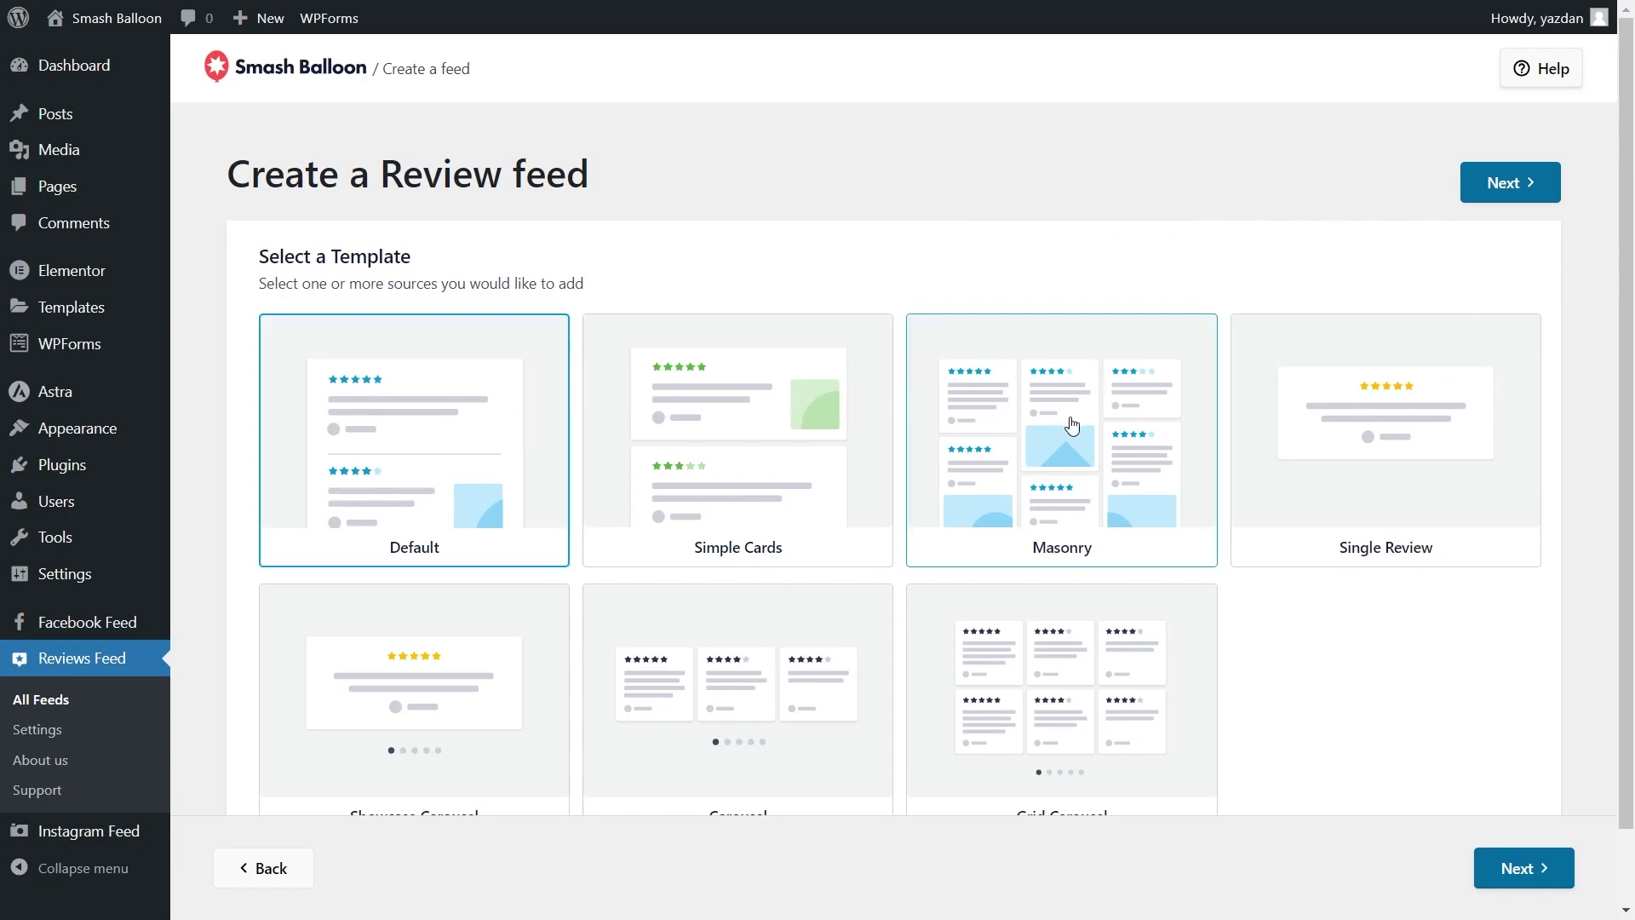
Step: Create the feed with the Simple Cards template and look through its preview
{"action": "left_click", "coordinate": [817, 482]}
{"action": "left_click", "coordinate": [1466, 201]}
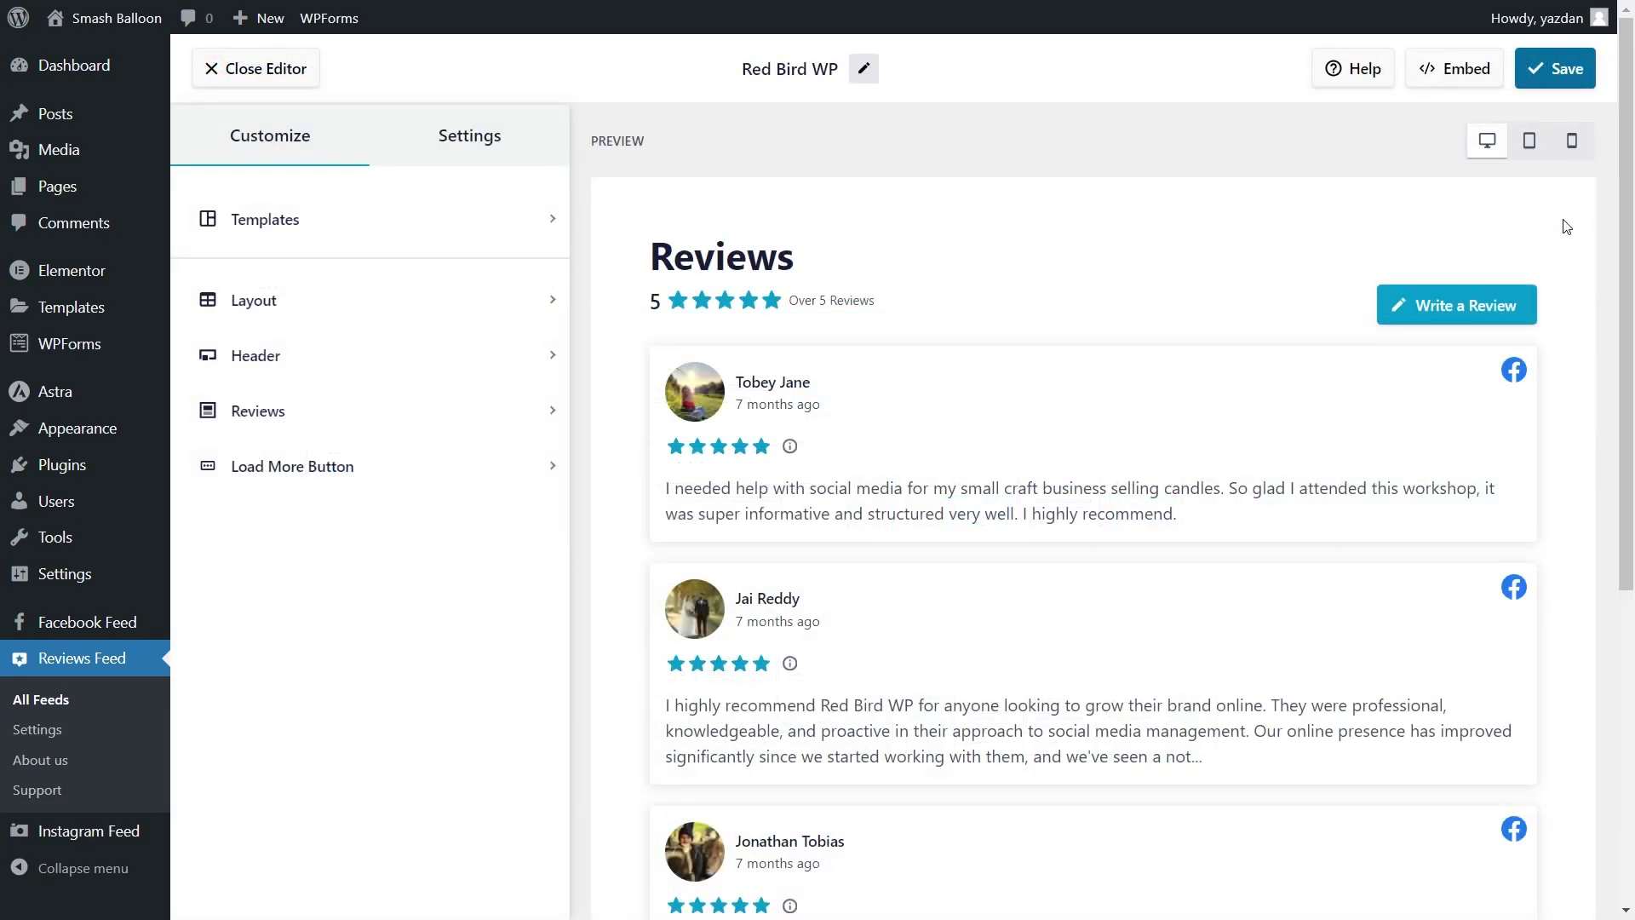
{"action": "scroll", "coordinate": [1571, 255], "scroll_direction": "down", "scroll_amount": 5}
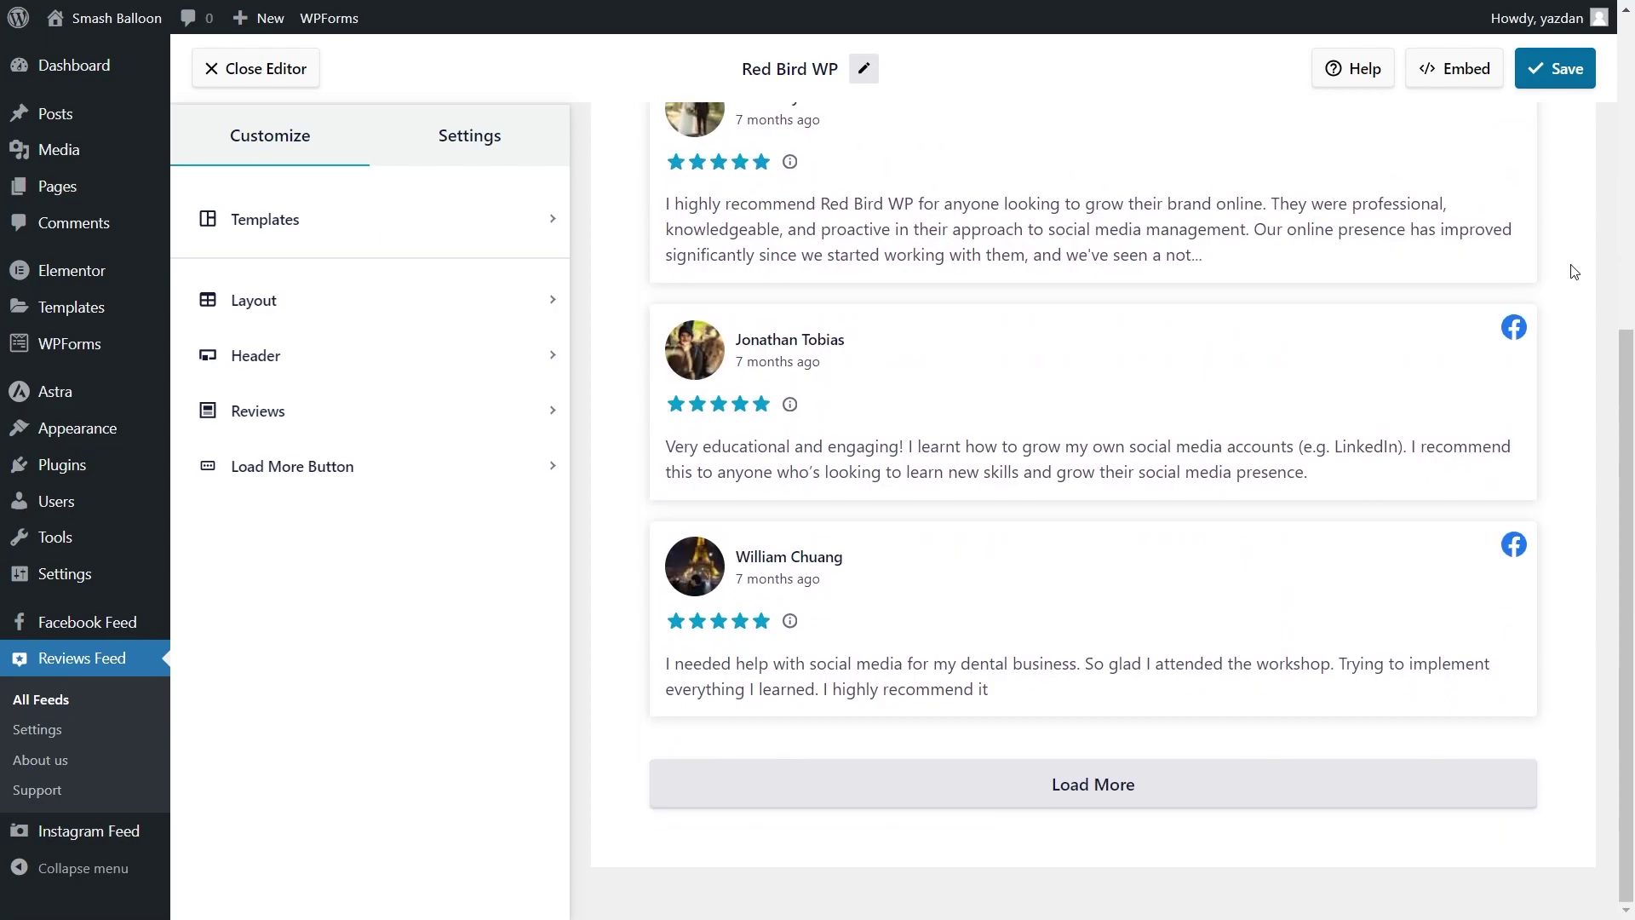
{"action": "scroll", "coordinate": [1575, 271], "scroll_direction": "up", "scroll_amount": 5}
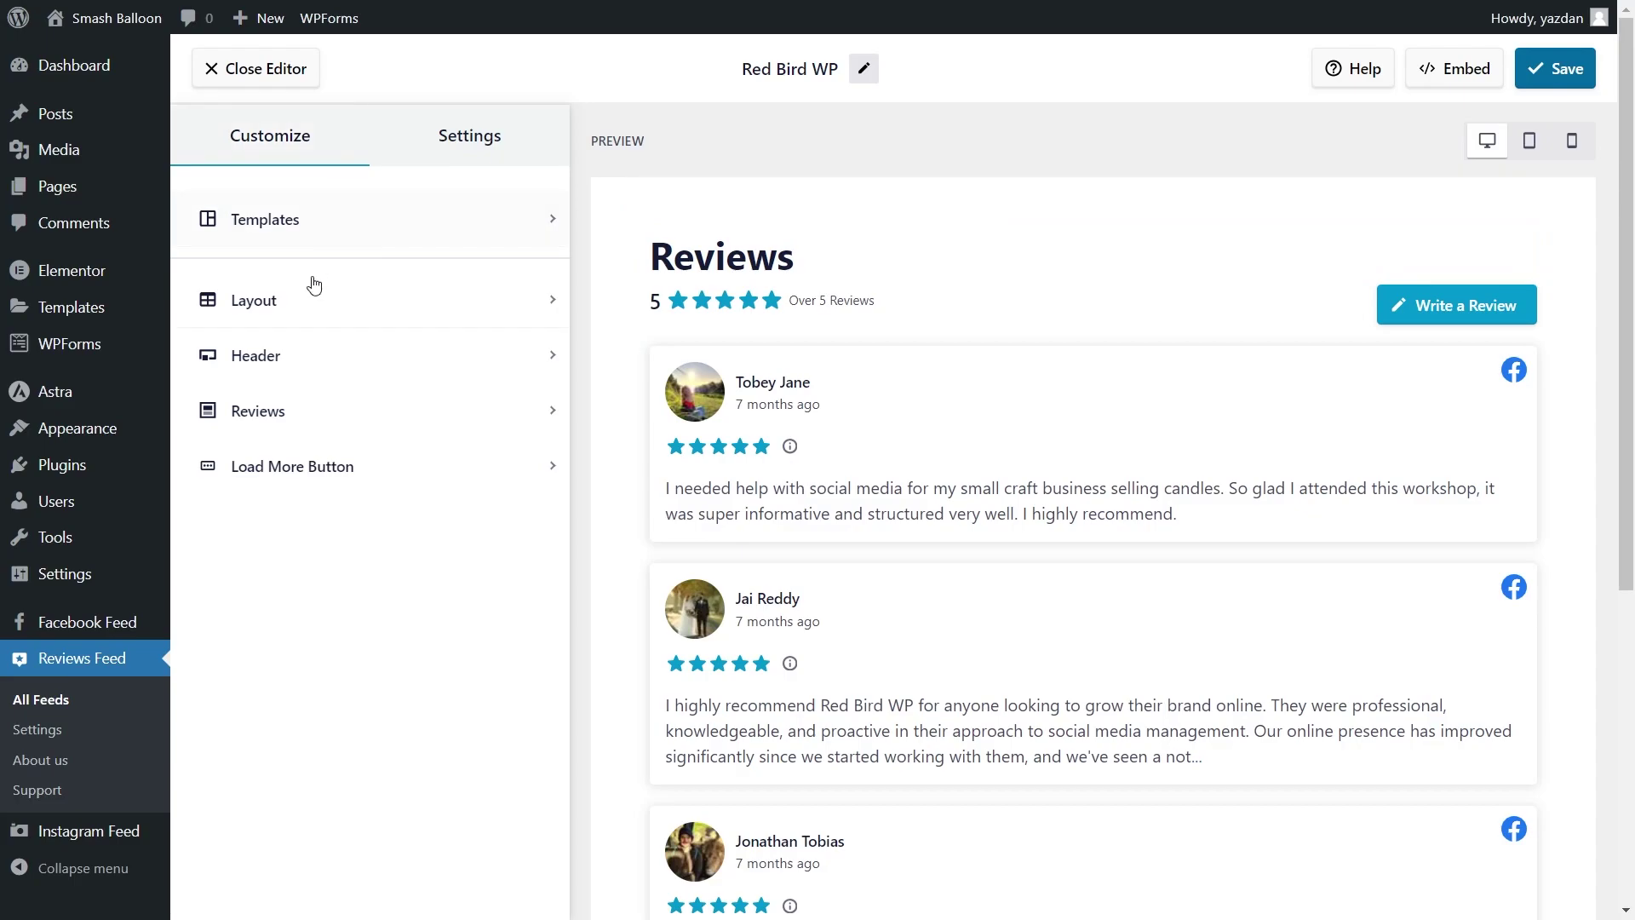
Step: Try the Masonry and Carousel layouts in the feed's layout options and return to the List layout
{"action": "left_click", "coordinate": [305, 315]}
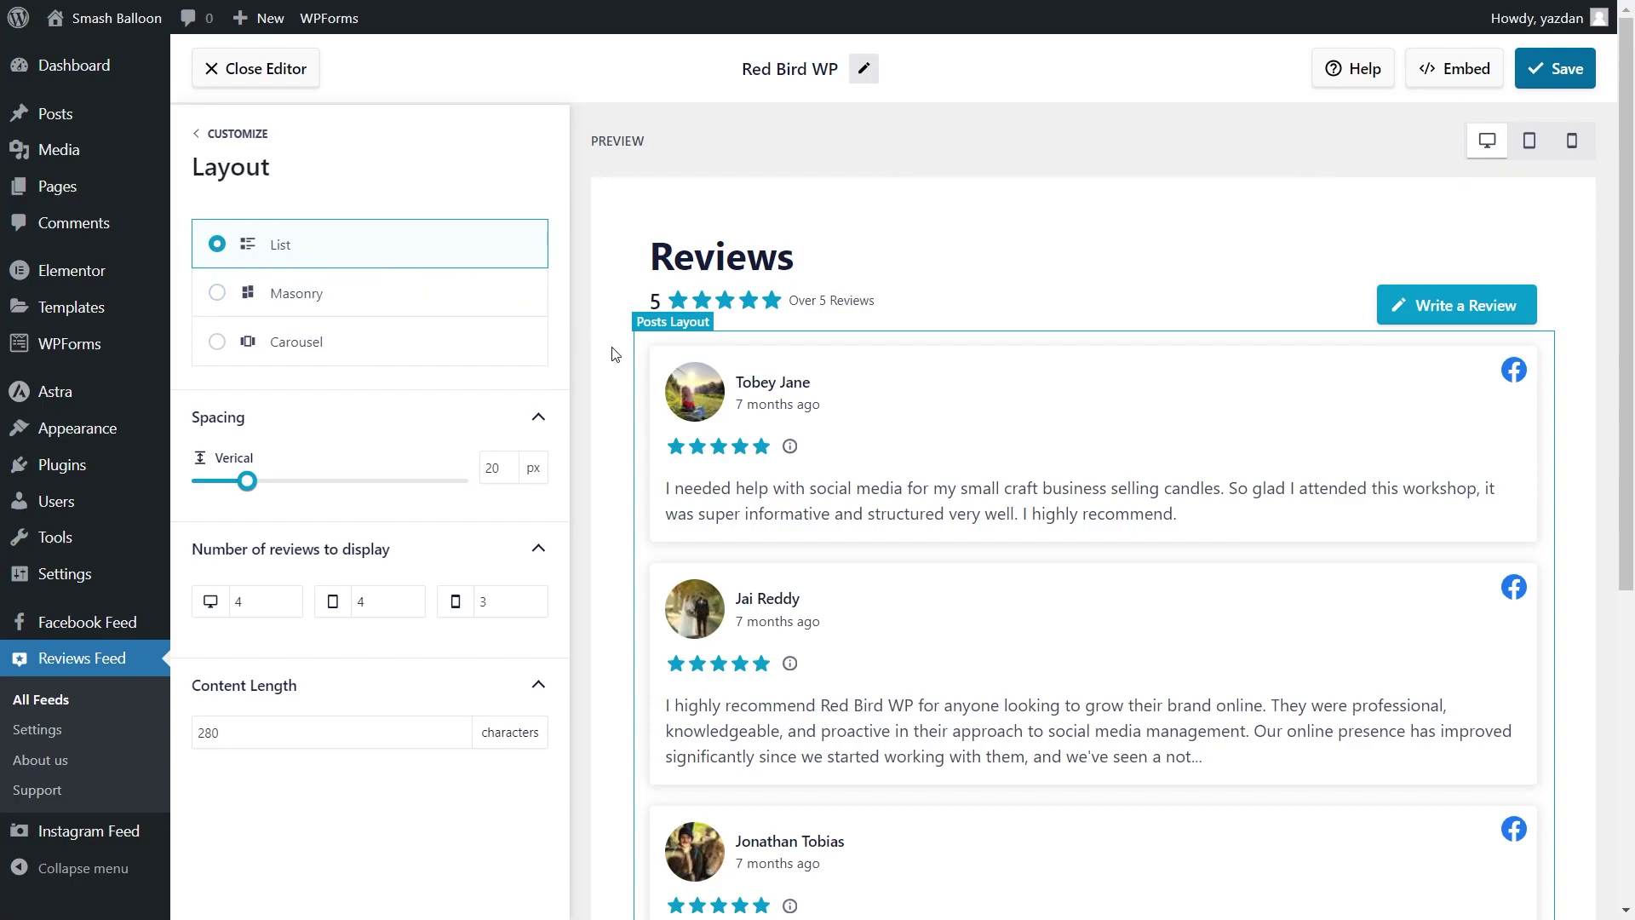
{"action": "scroll", "coordinate": [615, 360], "scroll_direction": "down", "scroll_amount": 5}
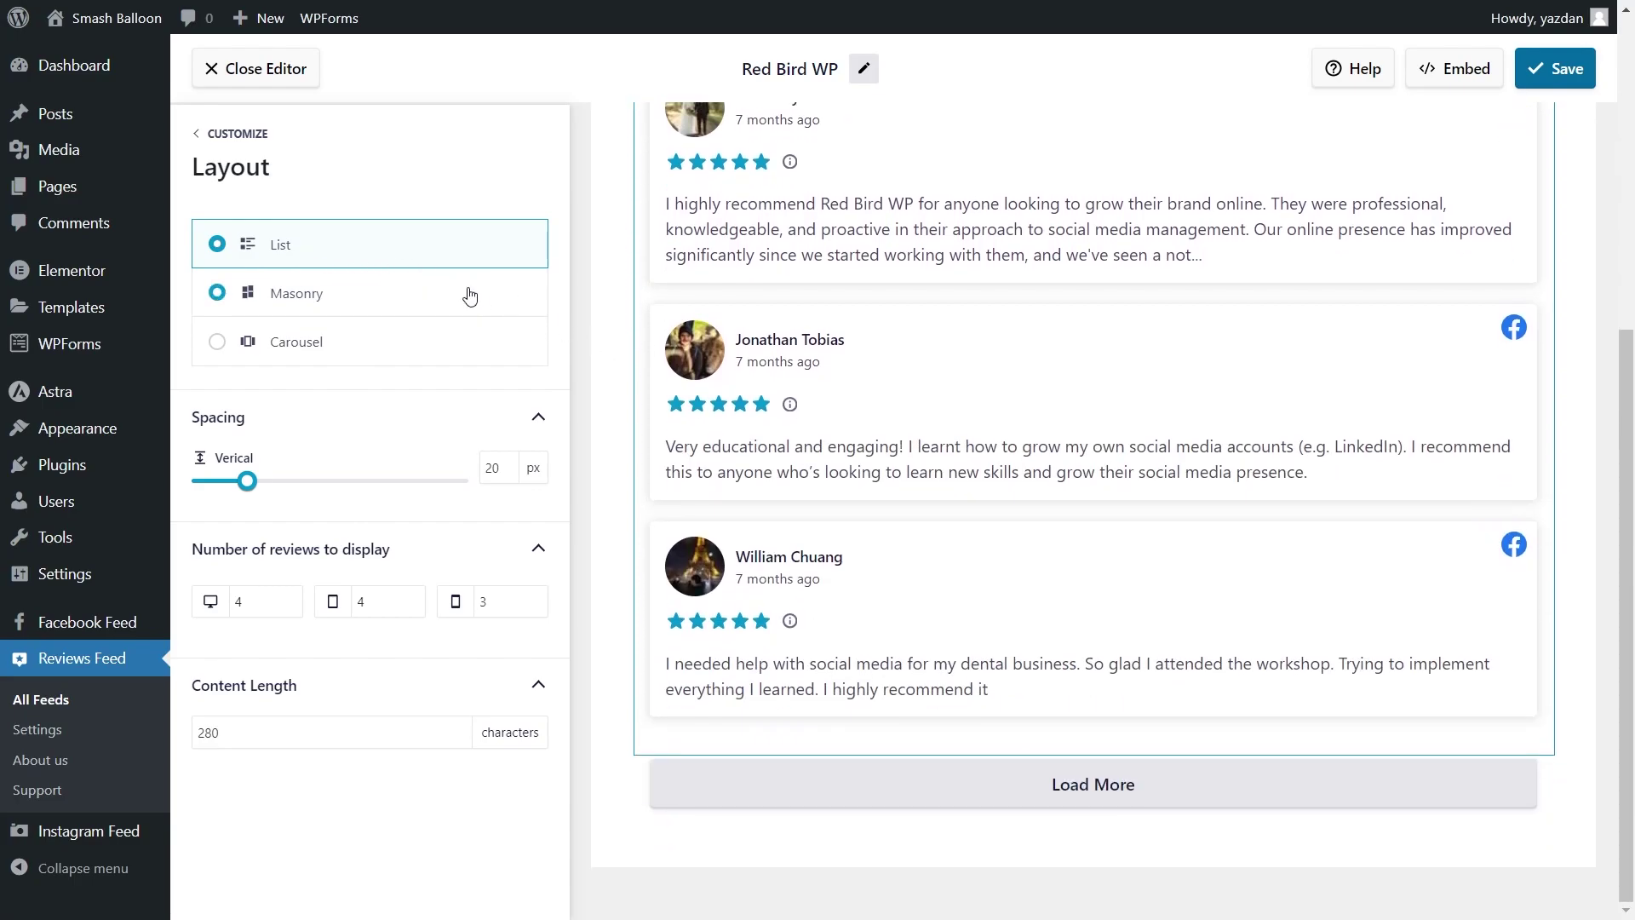
{"action": "left_click", "coordinate": [470, 295]}
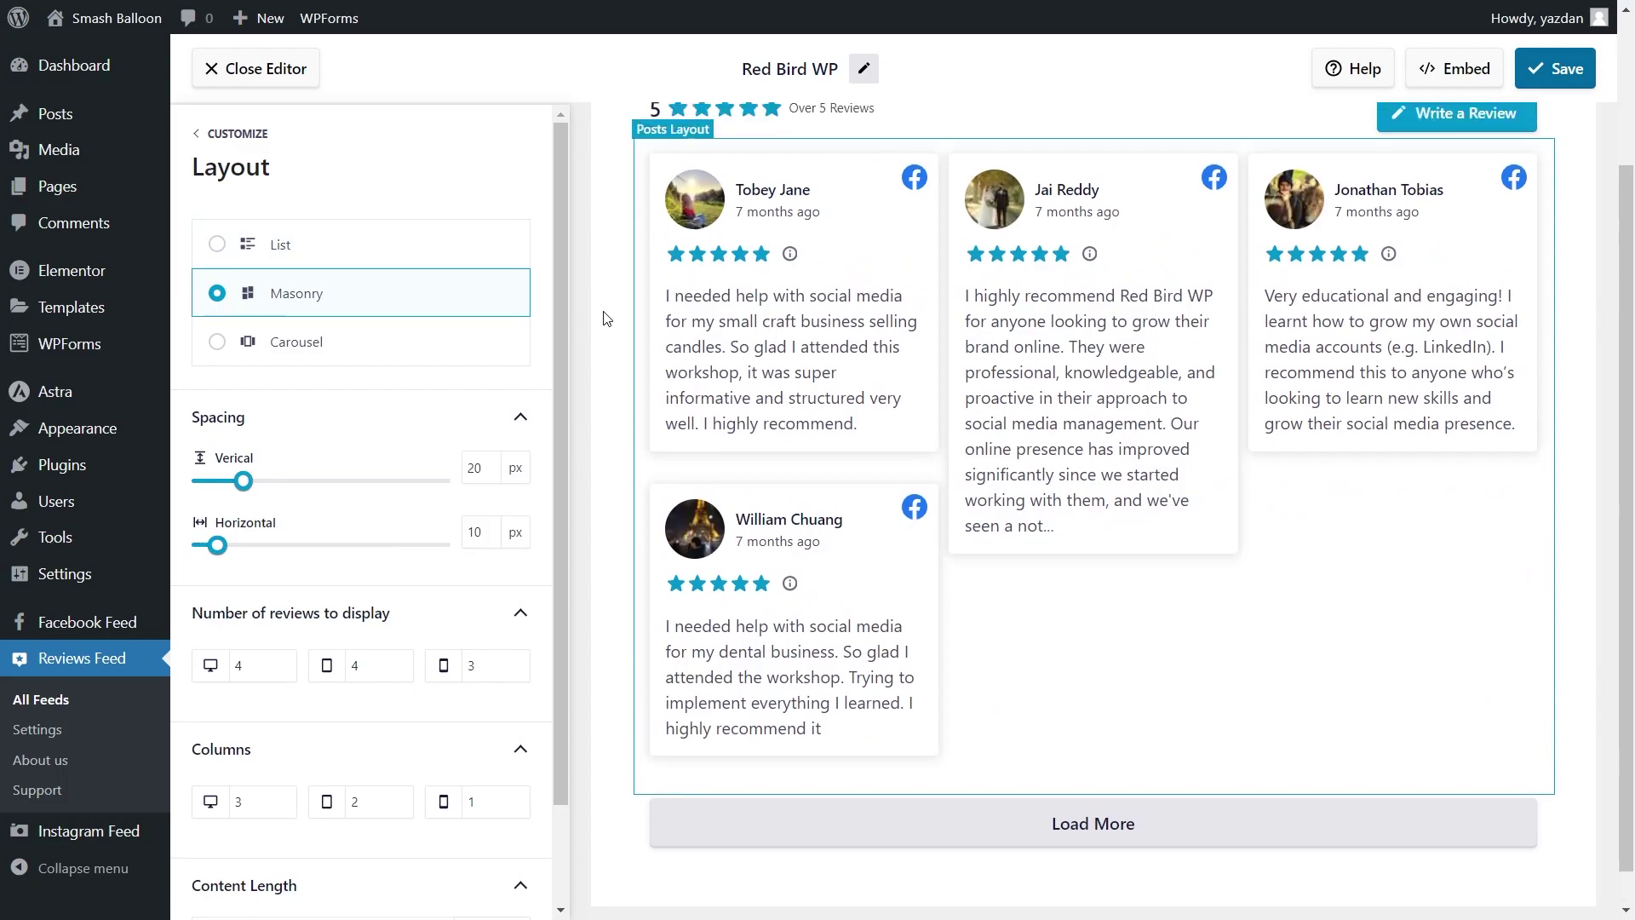
{"action": "left_click", "coordinate": [416, 341]}
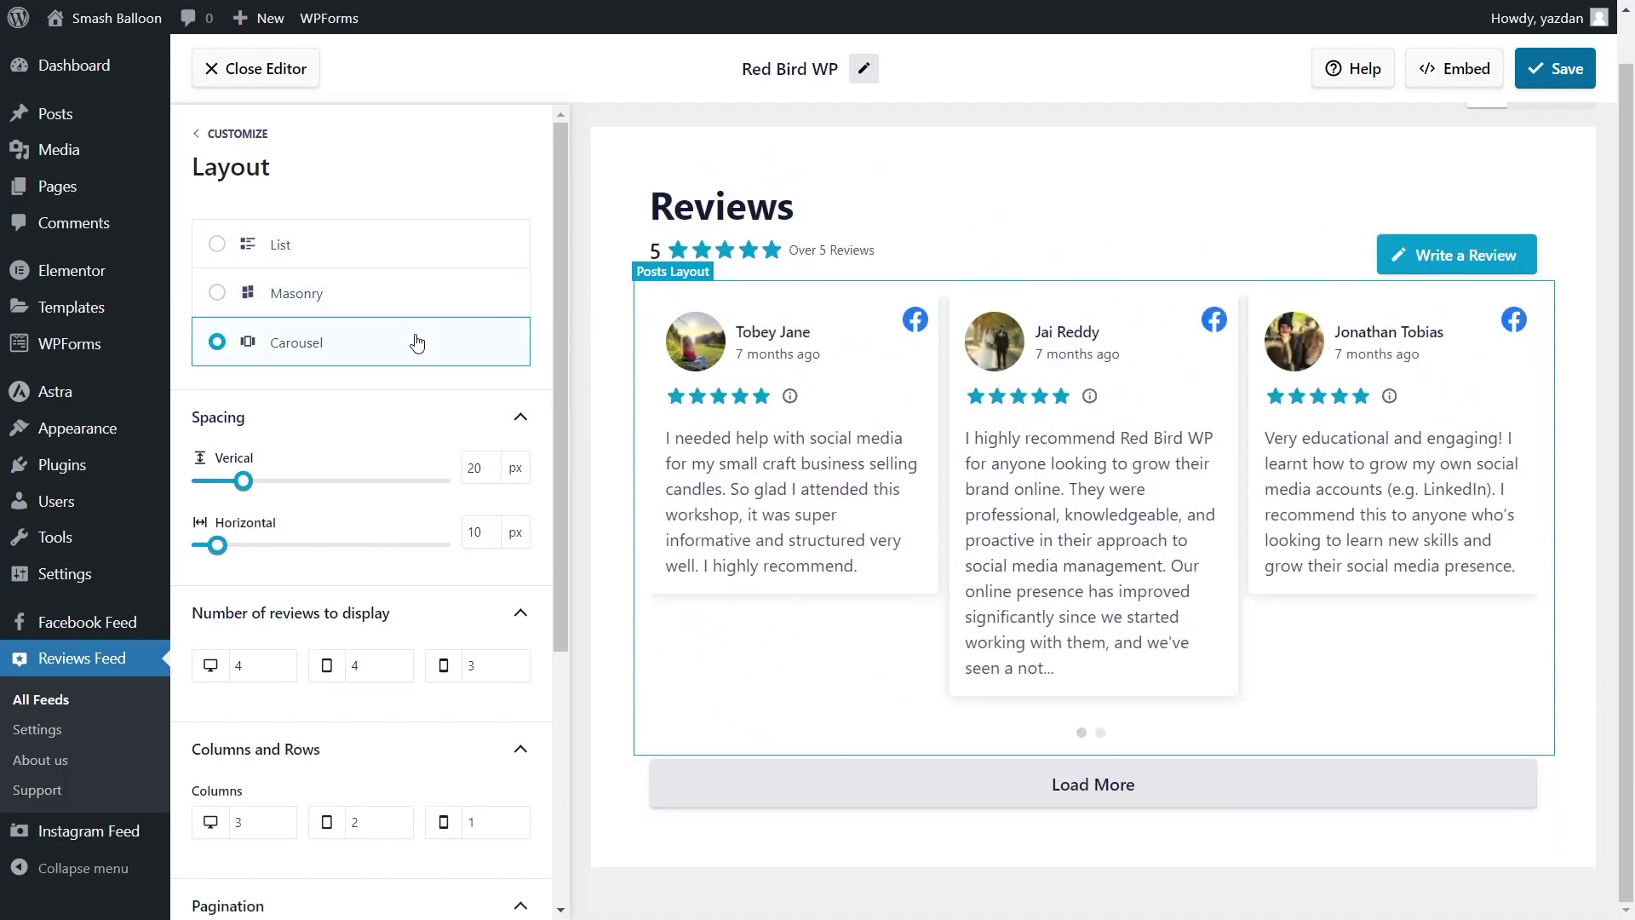
{"action": "left_click", "coordinate": [1100, 733]}
{"action": "left_click", "coordinate": [386, 255]}
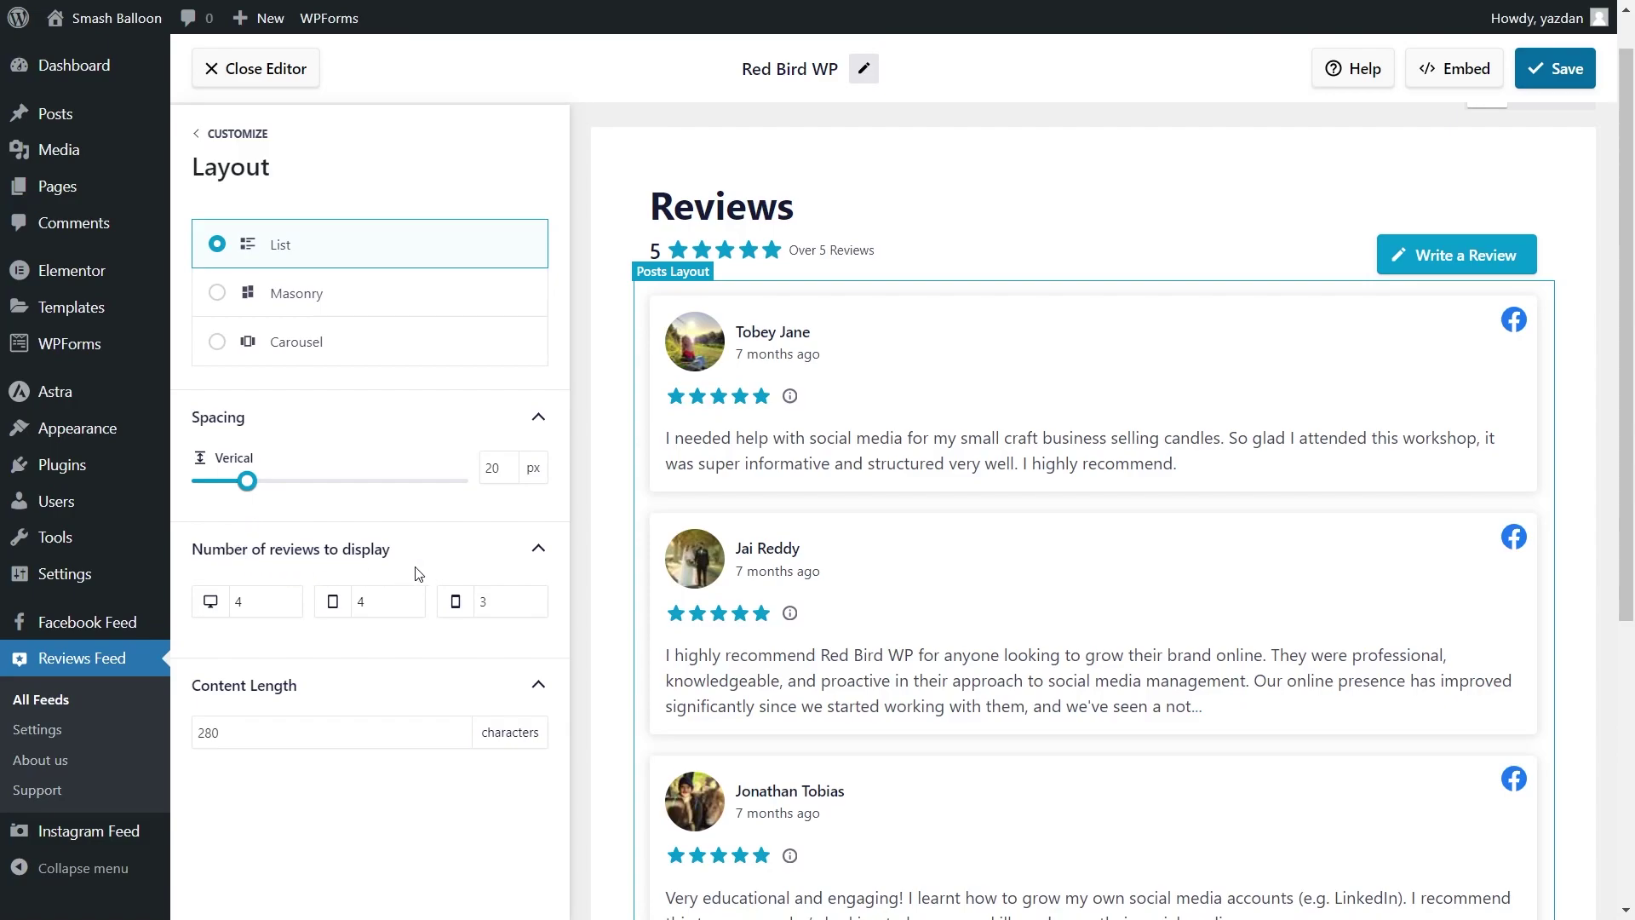
Step: Try displaying 3 reviews on desktop, check the preview, and set the number back to 4
{"action": "scroll", "coordinate": [650, 511], "scroll_direction": "down", "scroll_amount": 3}
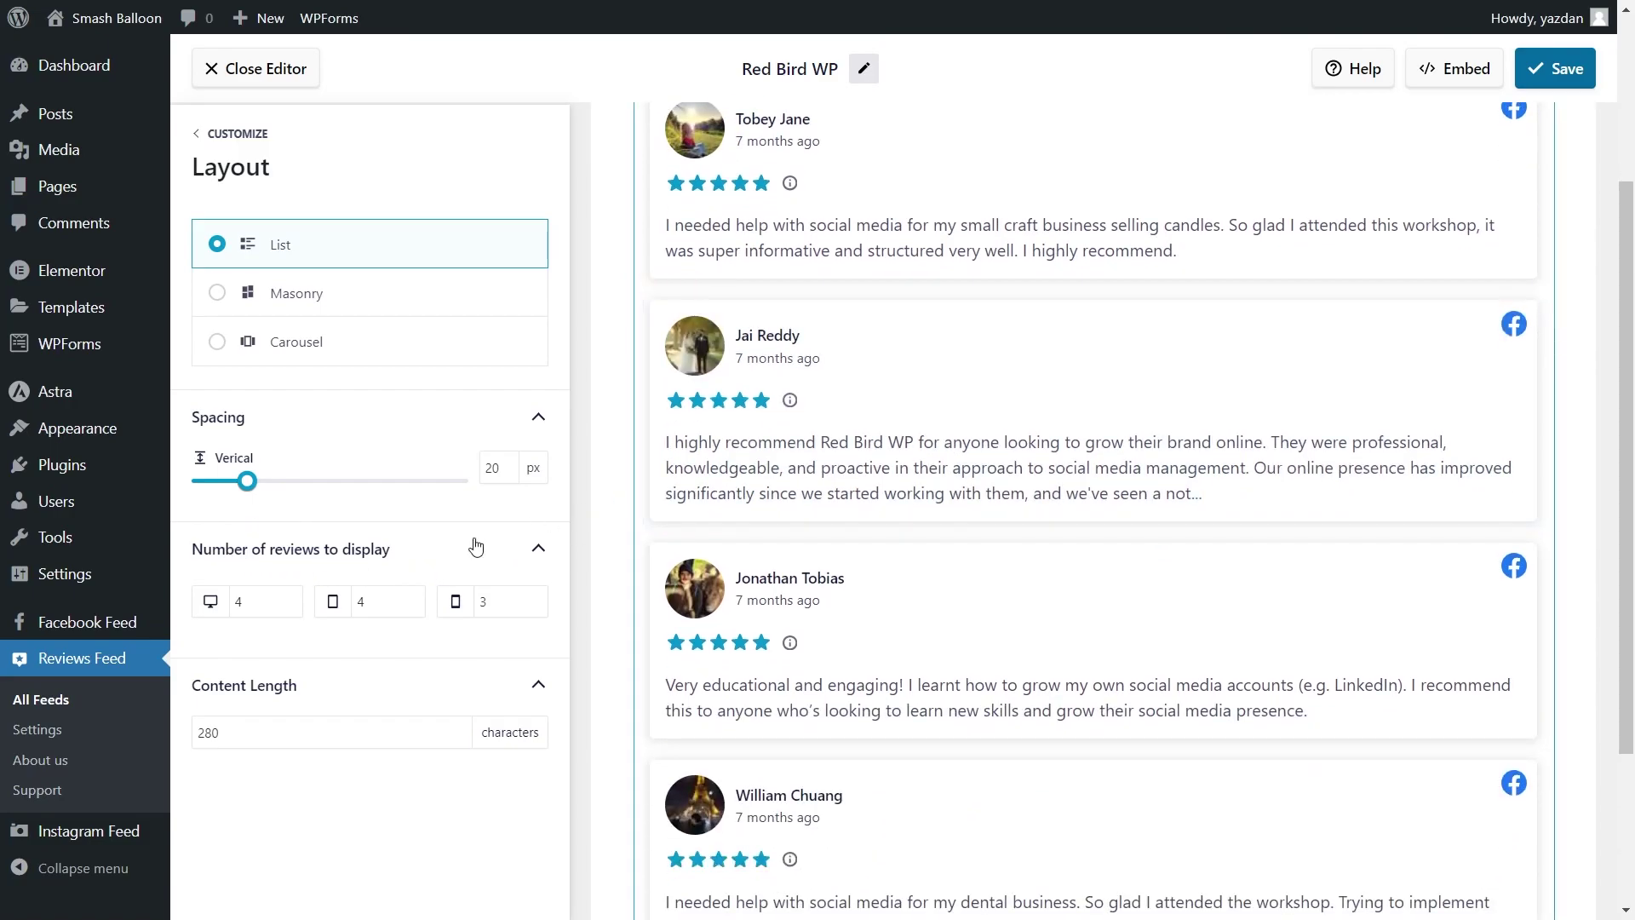
{"action": "double_click", "coordinate": [257, 601]}
{"action": "type", "text": "3"}
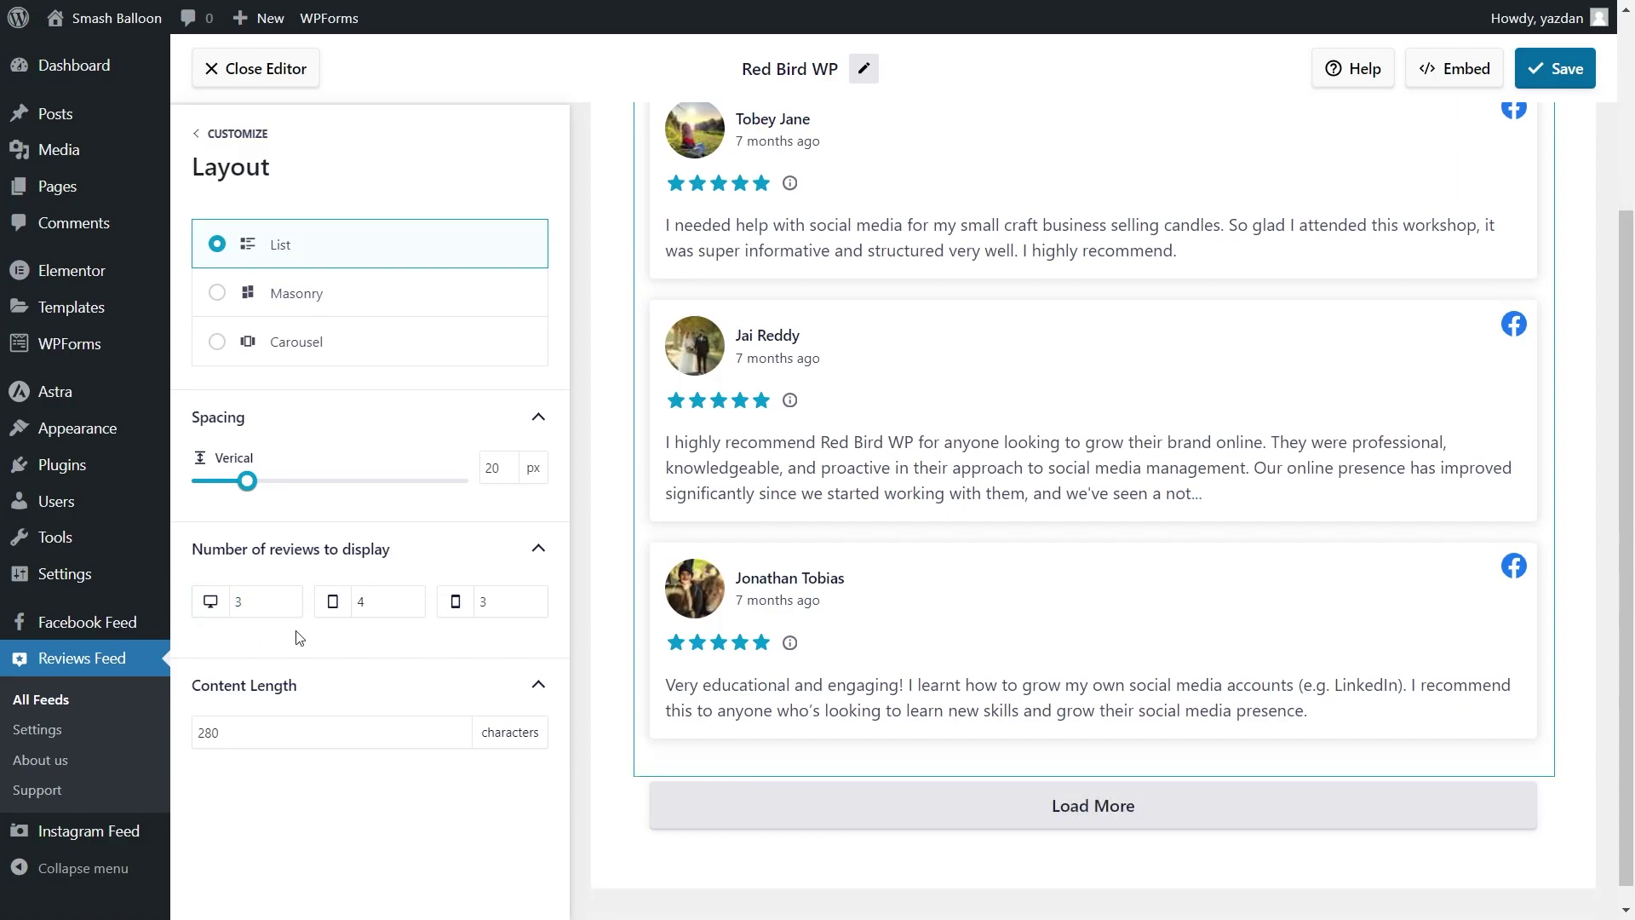
{"action": "scroll", "coordinate": [608, 619], "scroll_direction": "up", "scroll_amount": 3}
{"action": "scroll", "coordinate": [609, 619], "scroll_direction": "down", "scroll_amount": 2}
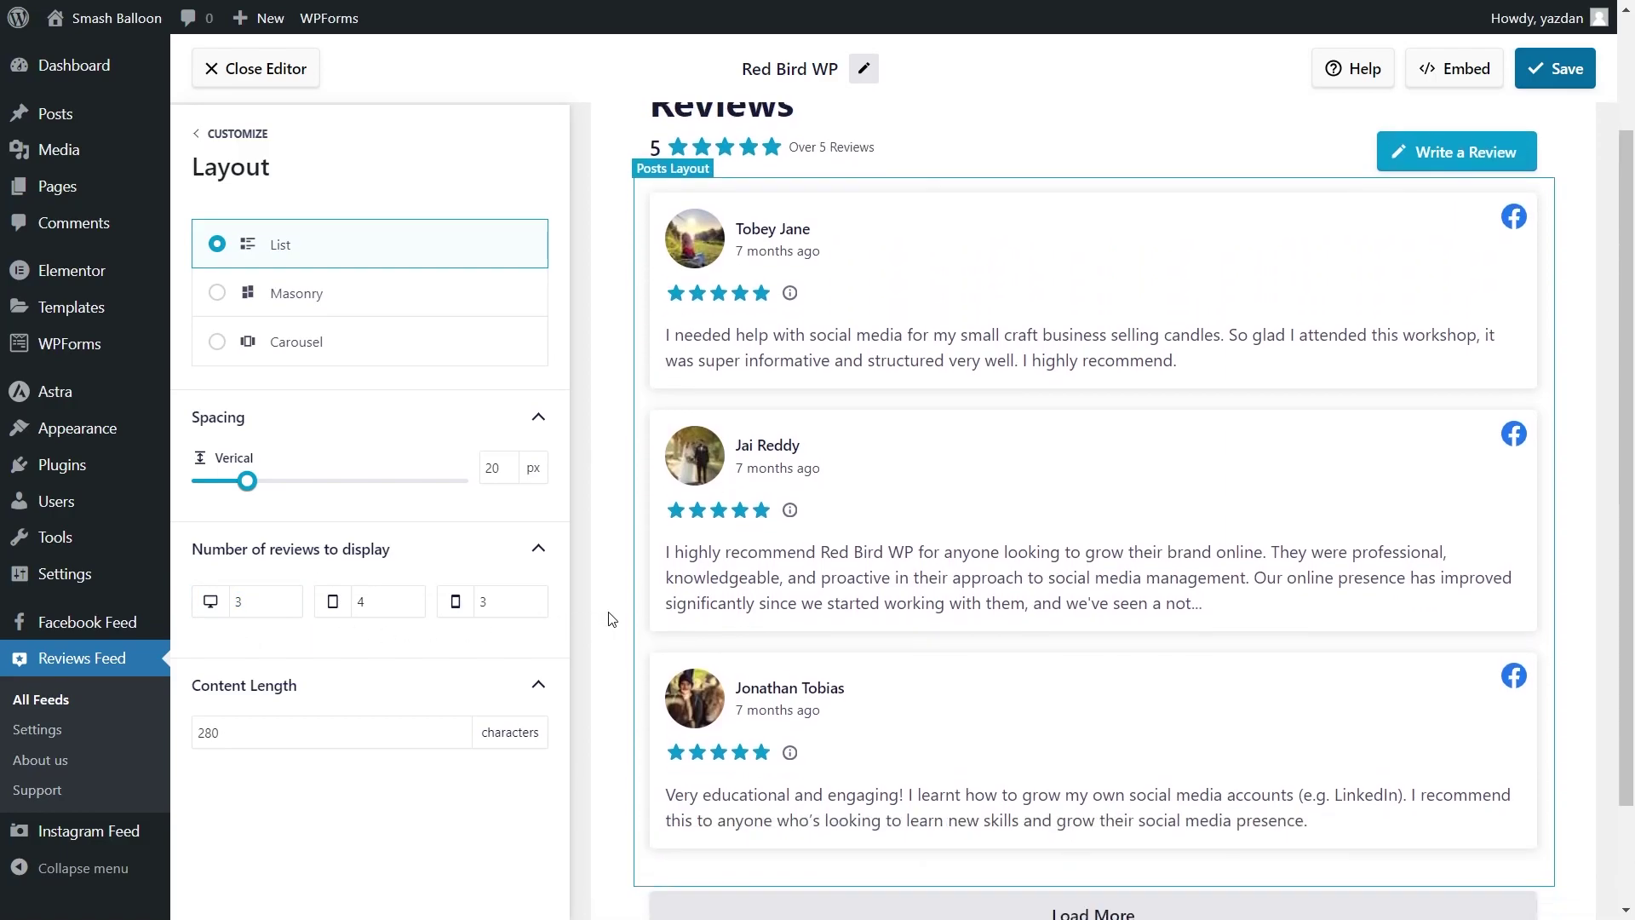
{"action": "double_click", "coordinate": [213, 613]}
{"action": "type", "text": "4"}
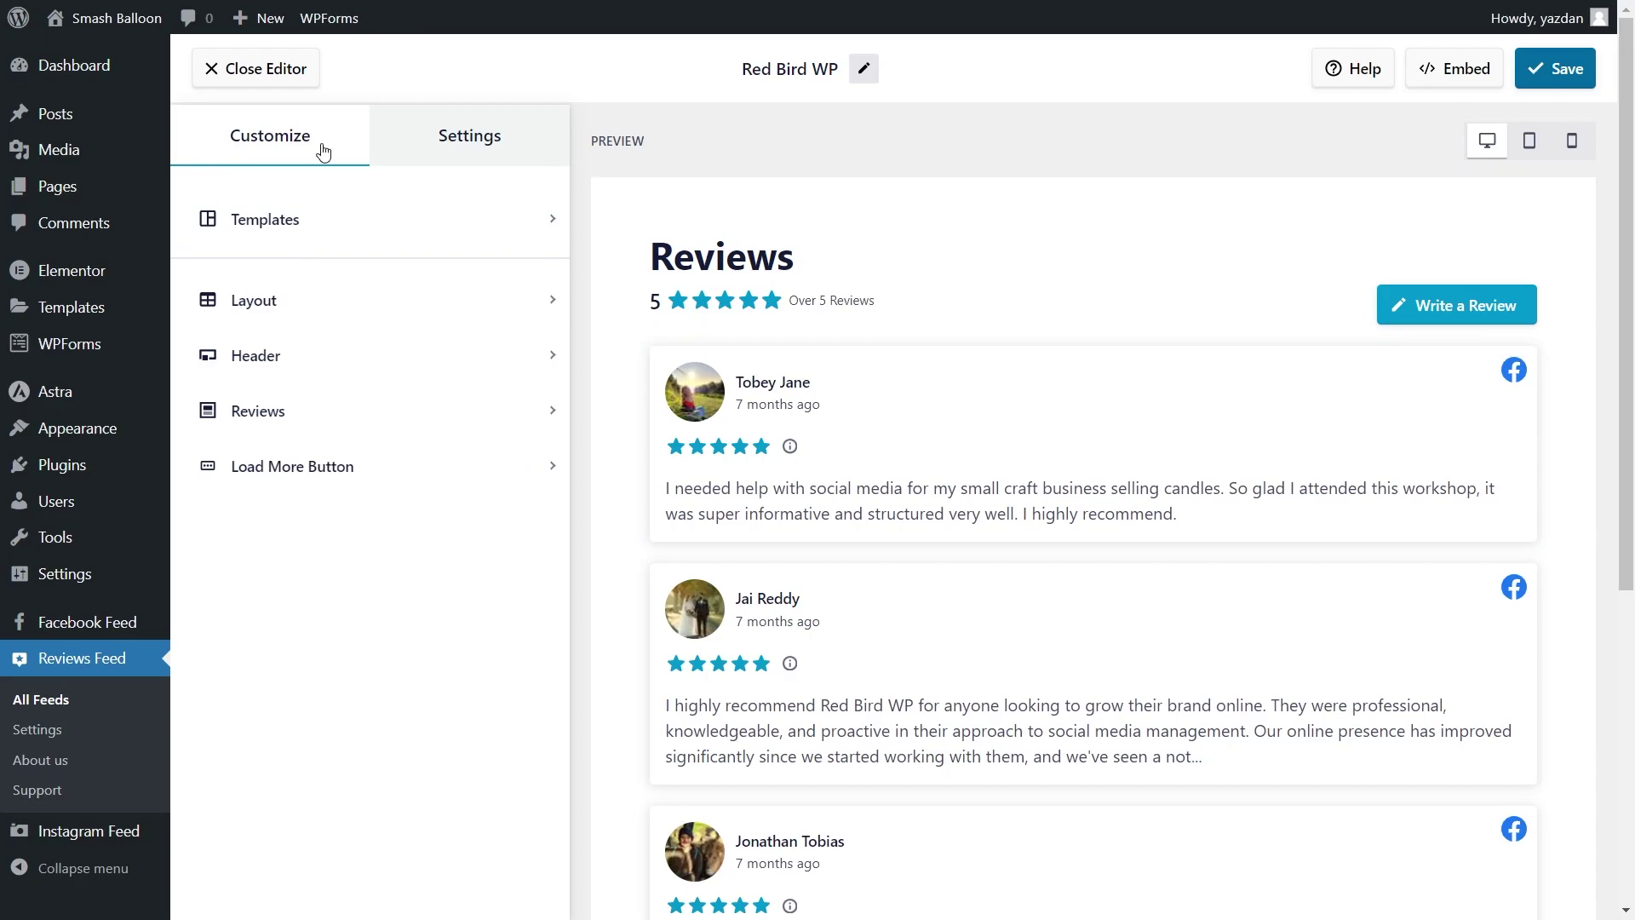
Step: Hide the Rating element in the individual elements of the reviews
{"action": "left_click", "coordinate": [345, 417]}
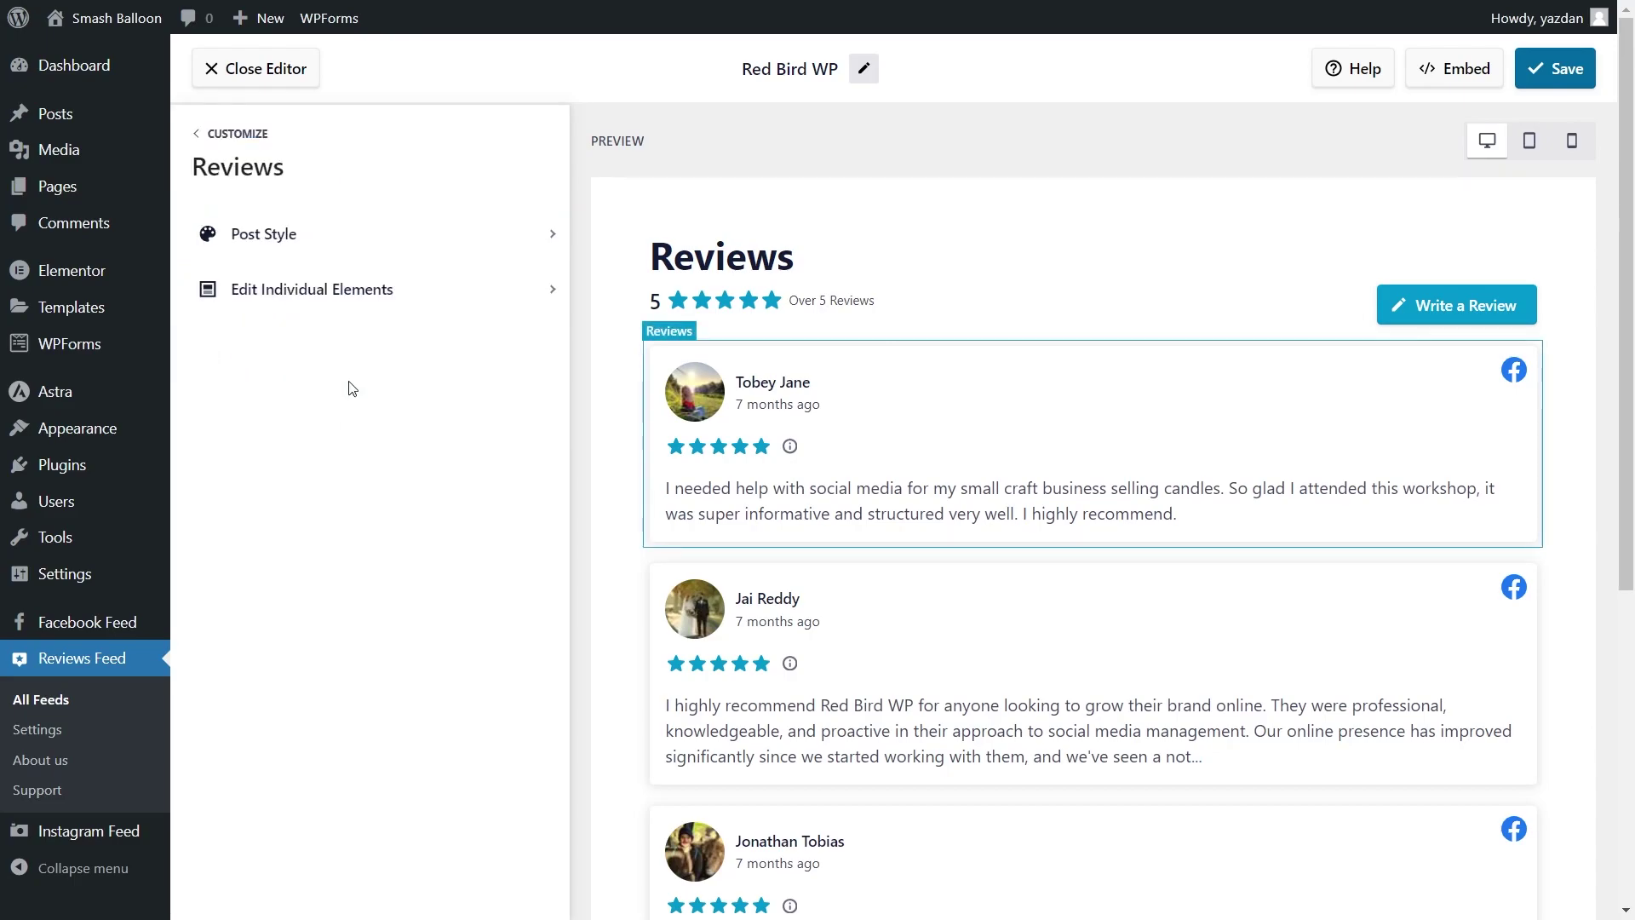
{"action": "left_click", "coordinate": [358, 307]}
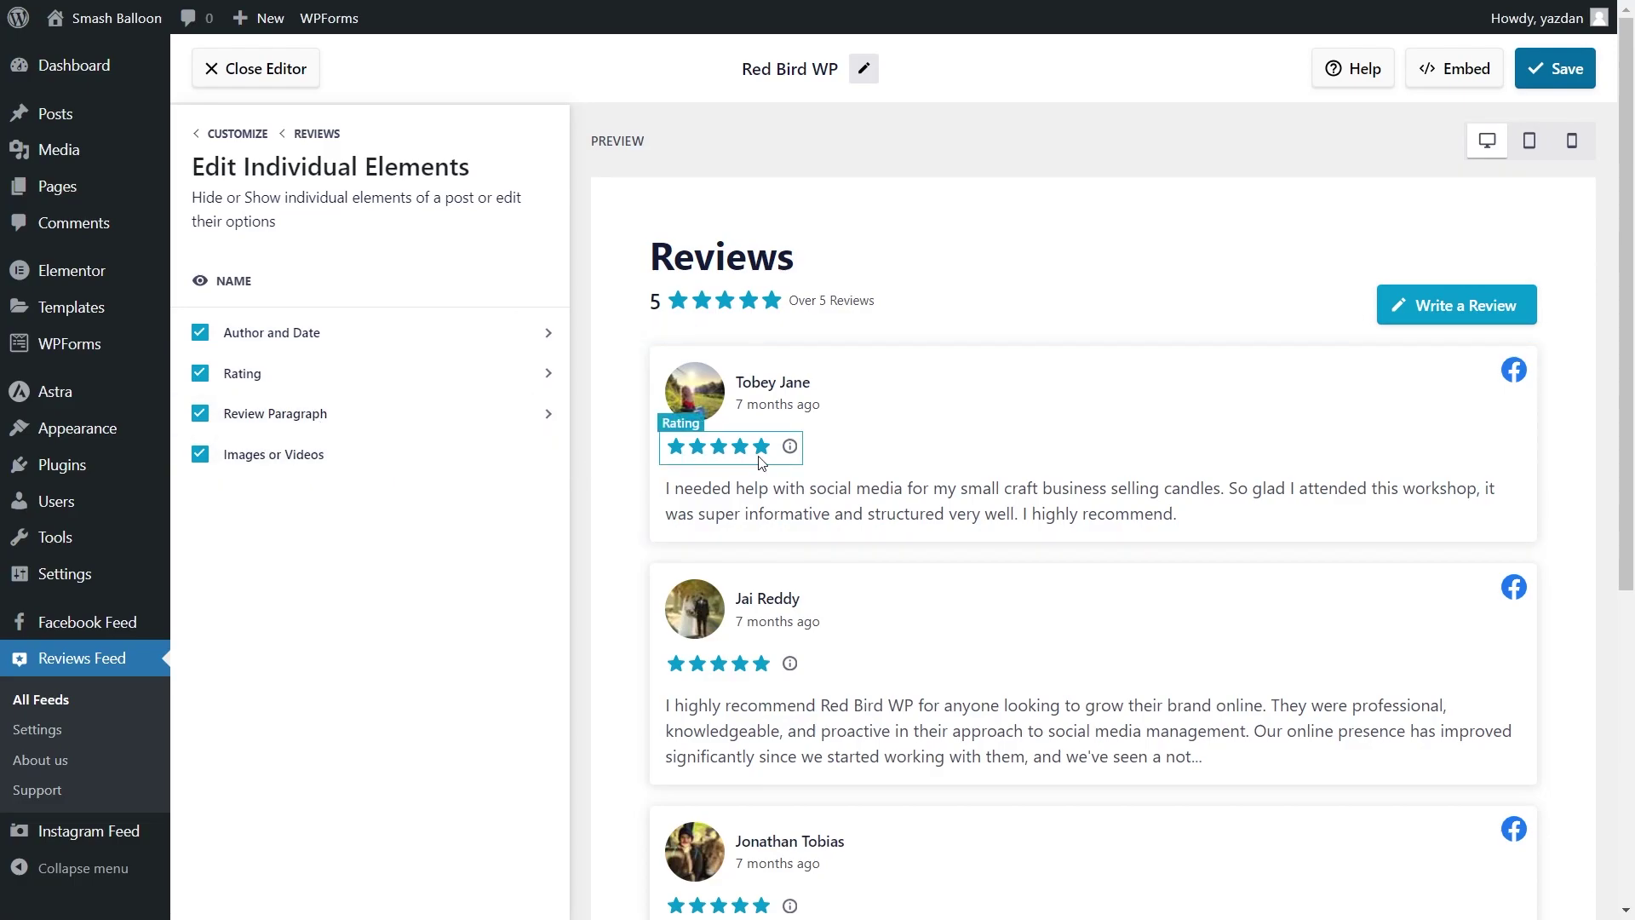
{"action": "left_click", "coordinate": [200, 379]}
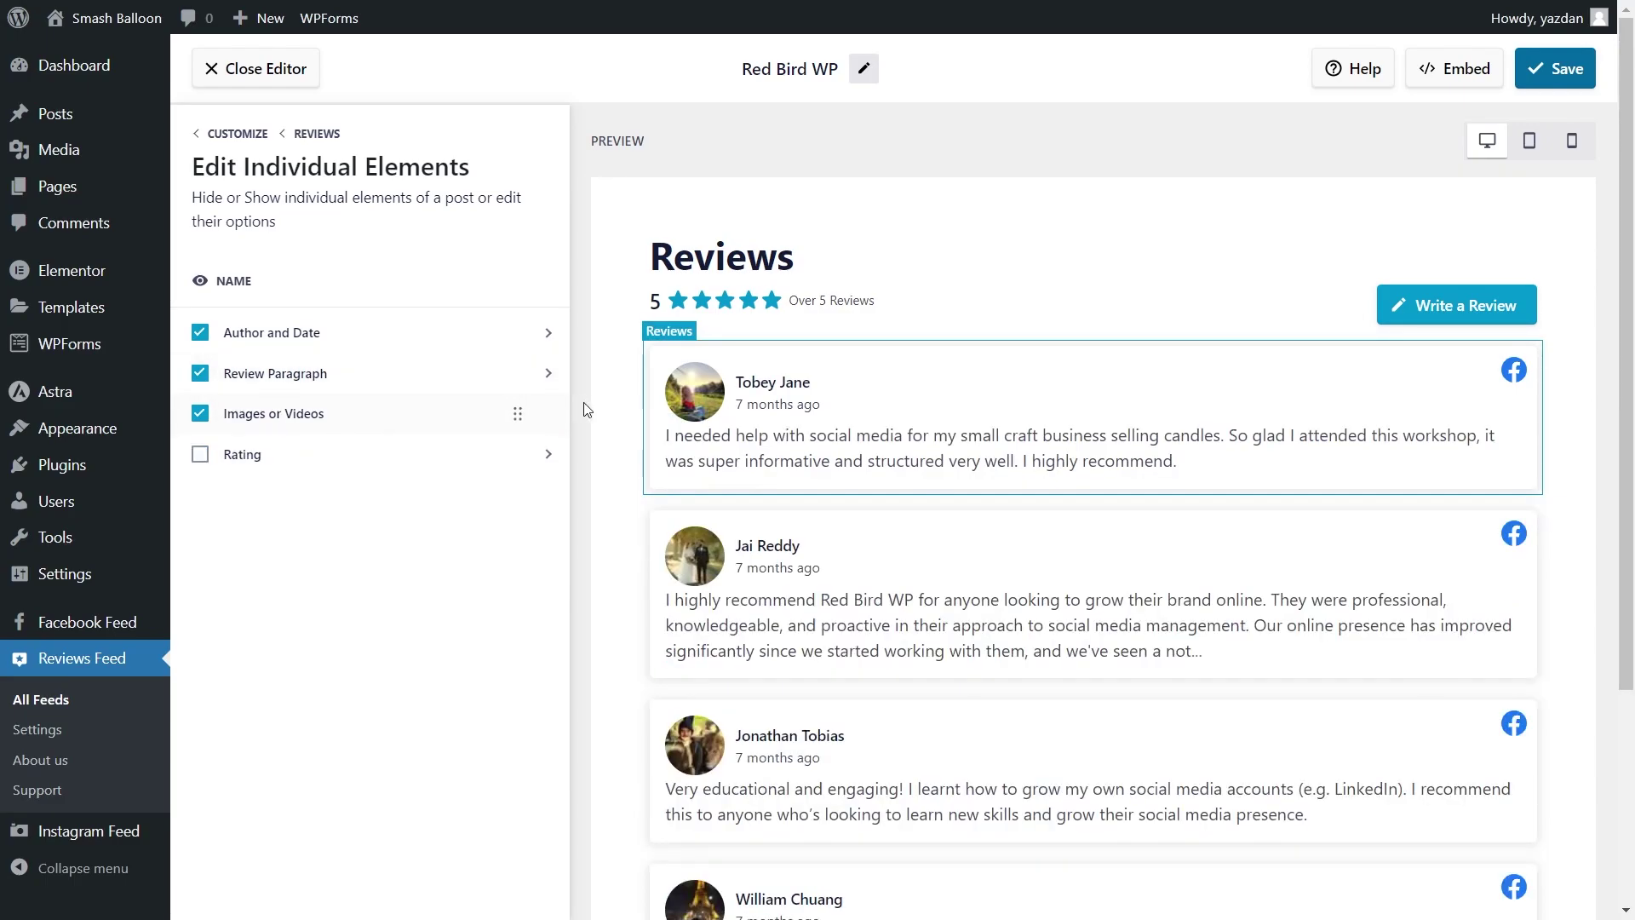
Step: Show the Rating element again, move it directly above the Review Paragraph, and save the feed
{"action": "scroll", "coordinate": [613, 418], "scroll_direction": "down", "scroll_amount": 3}
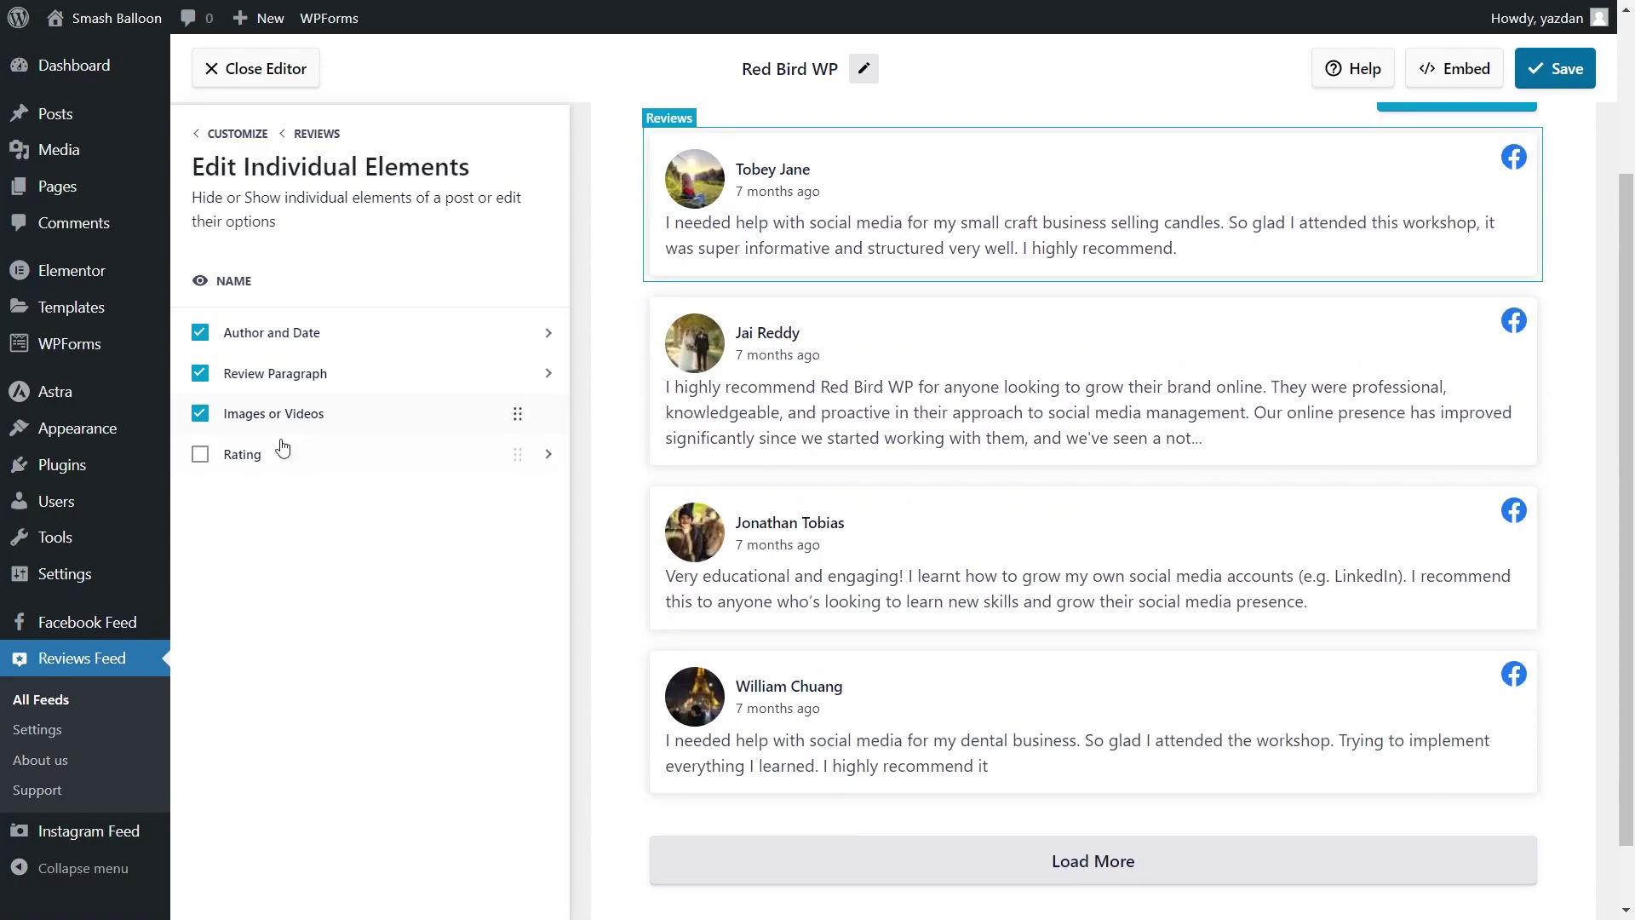
{"action": "left_click", "coordinate": [201, 455]}
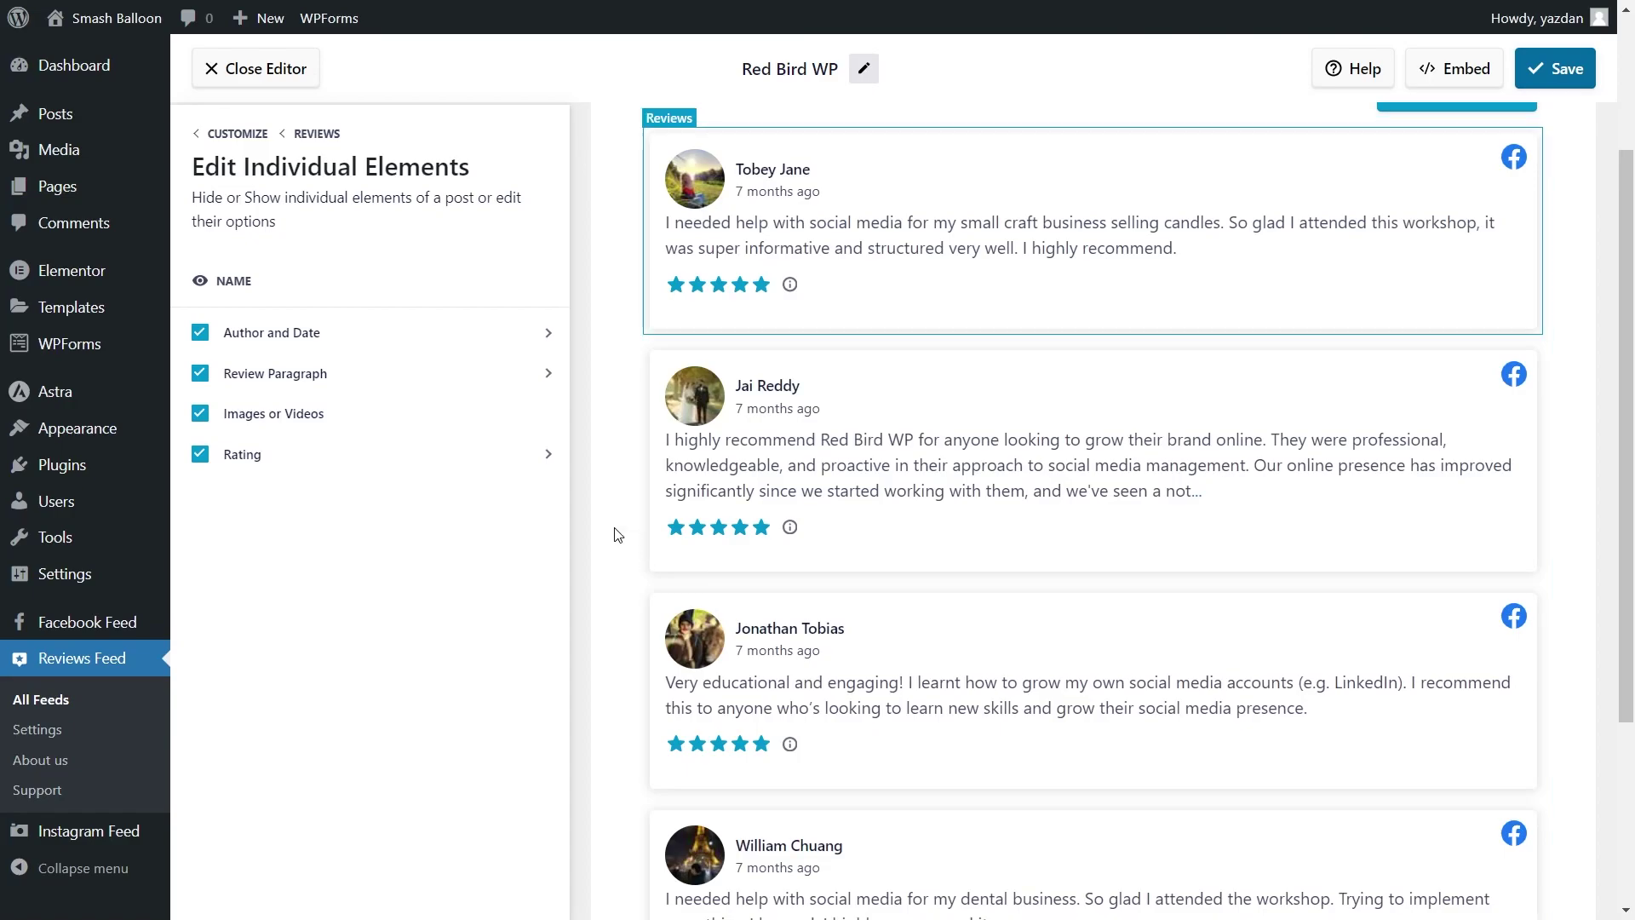
{"action": "left_click_drag", "start_coordinate": [517, 454], "coordinate": [511, 369]}
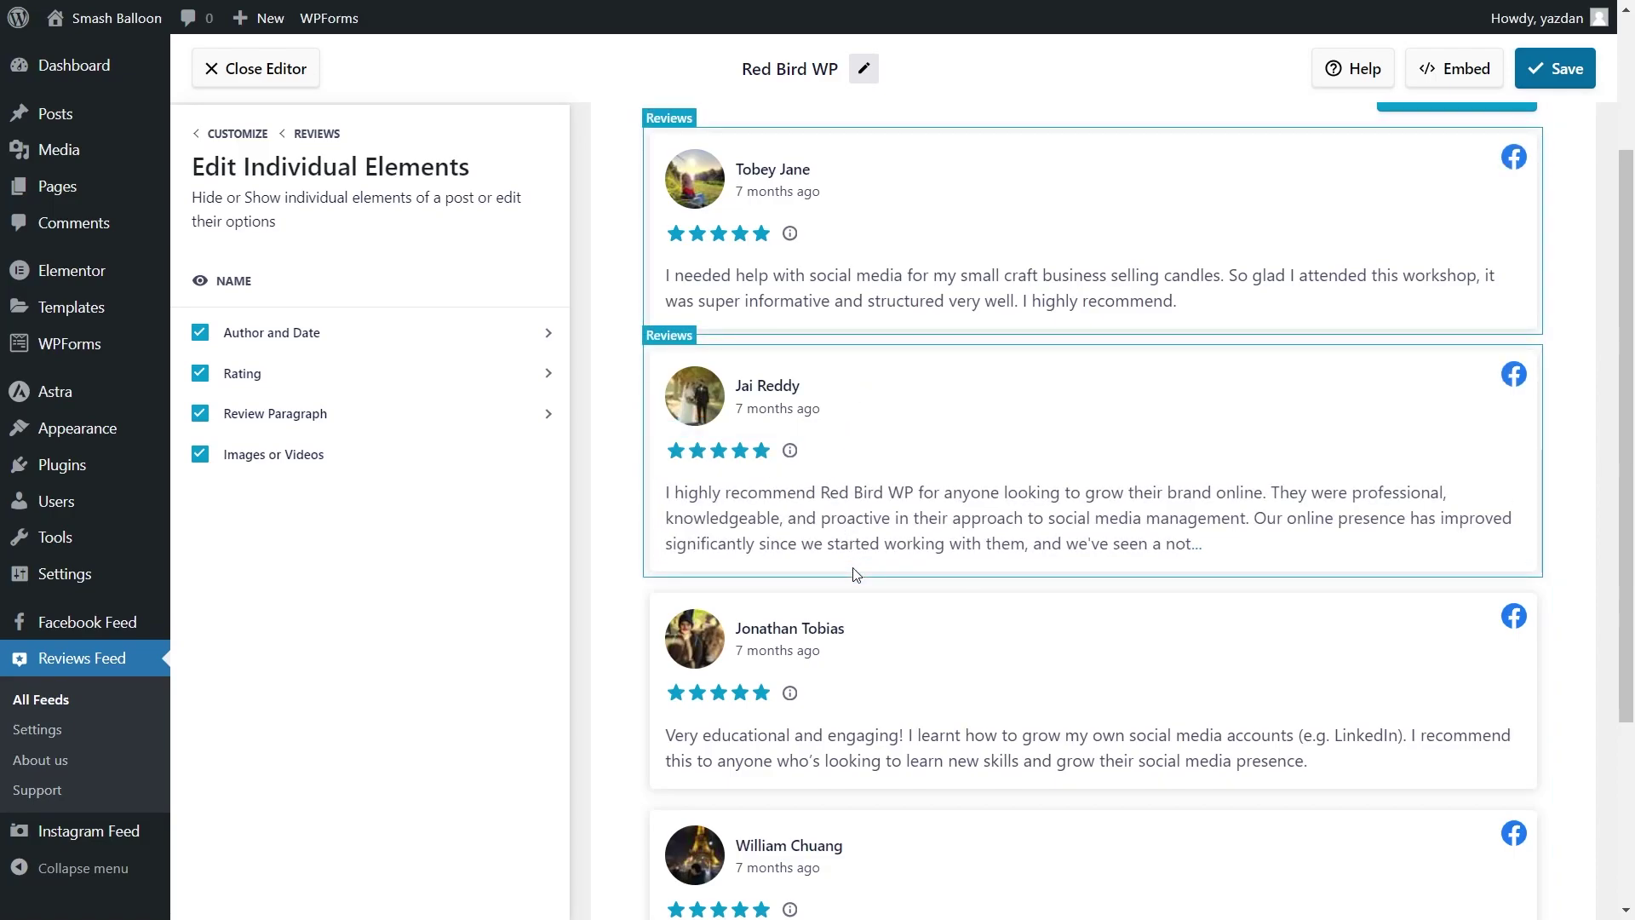
{"action": "left_click", "coordinate": [1555, 69]}
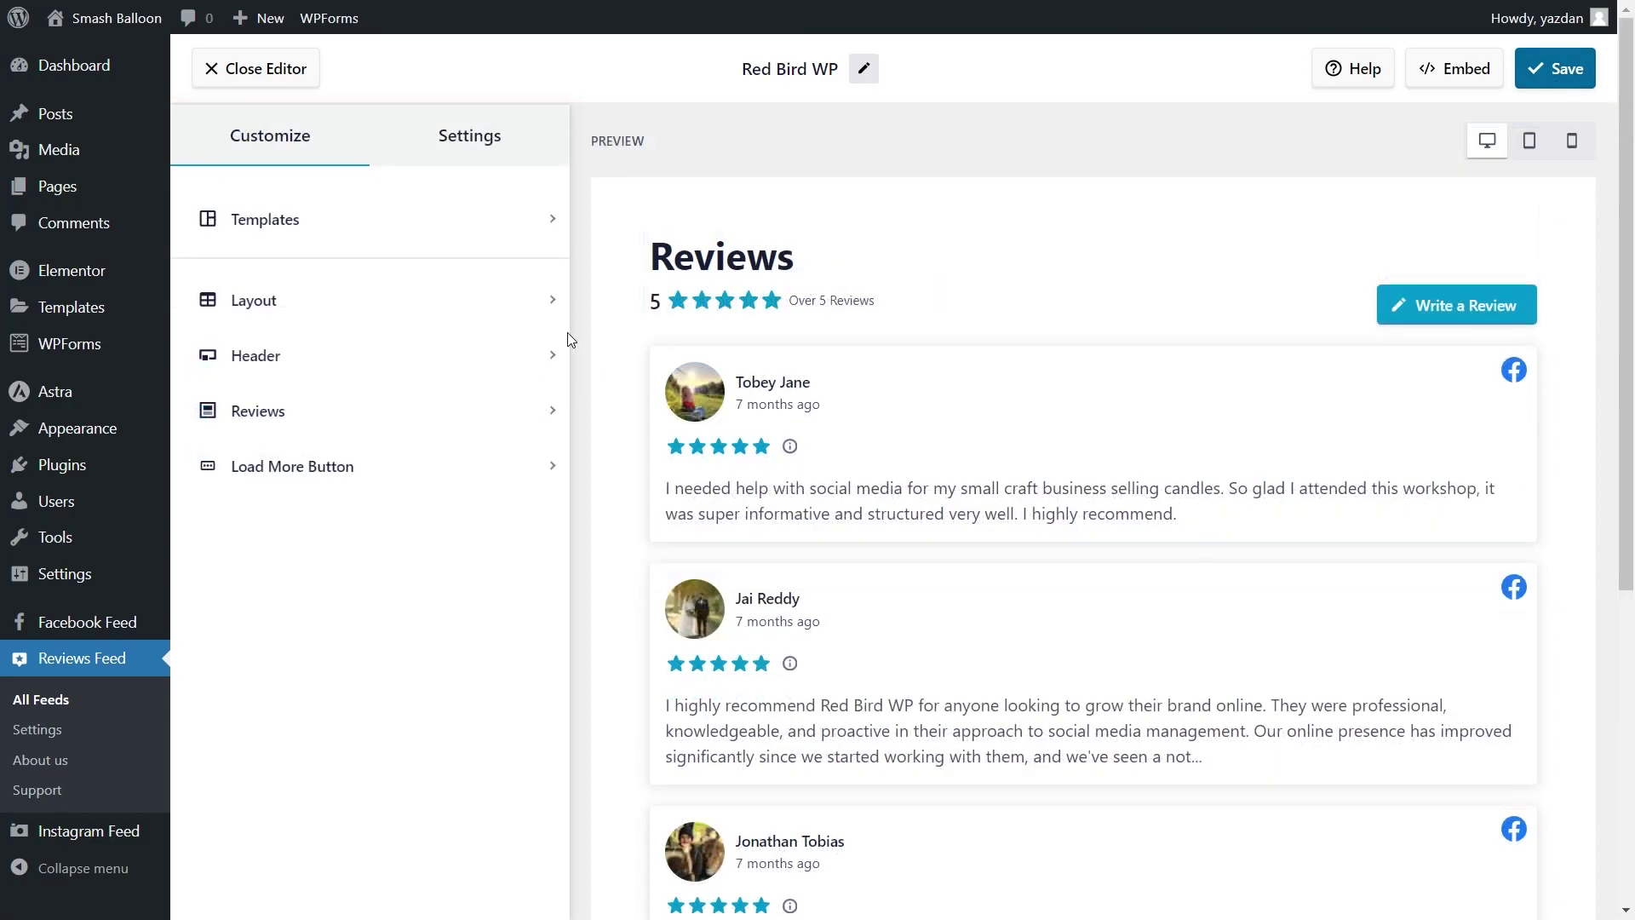
Step: Try enabling moderation with an Allow List that selects only the first two reviews
{"action": "left_click", "coordinate": [469, 154]}
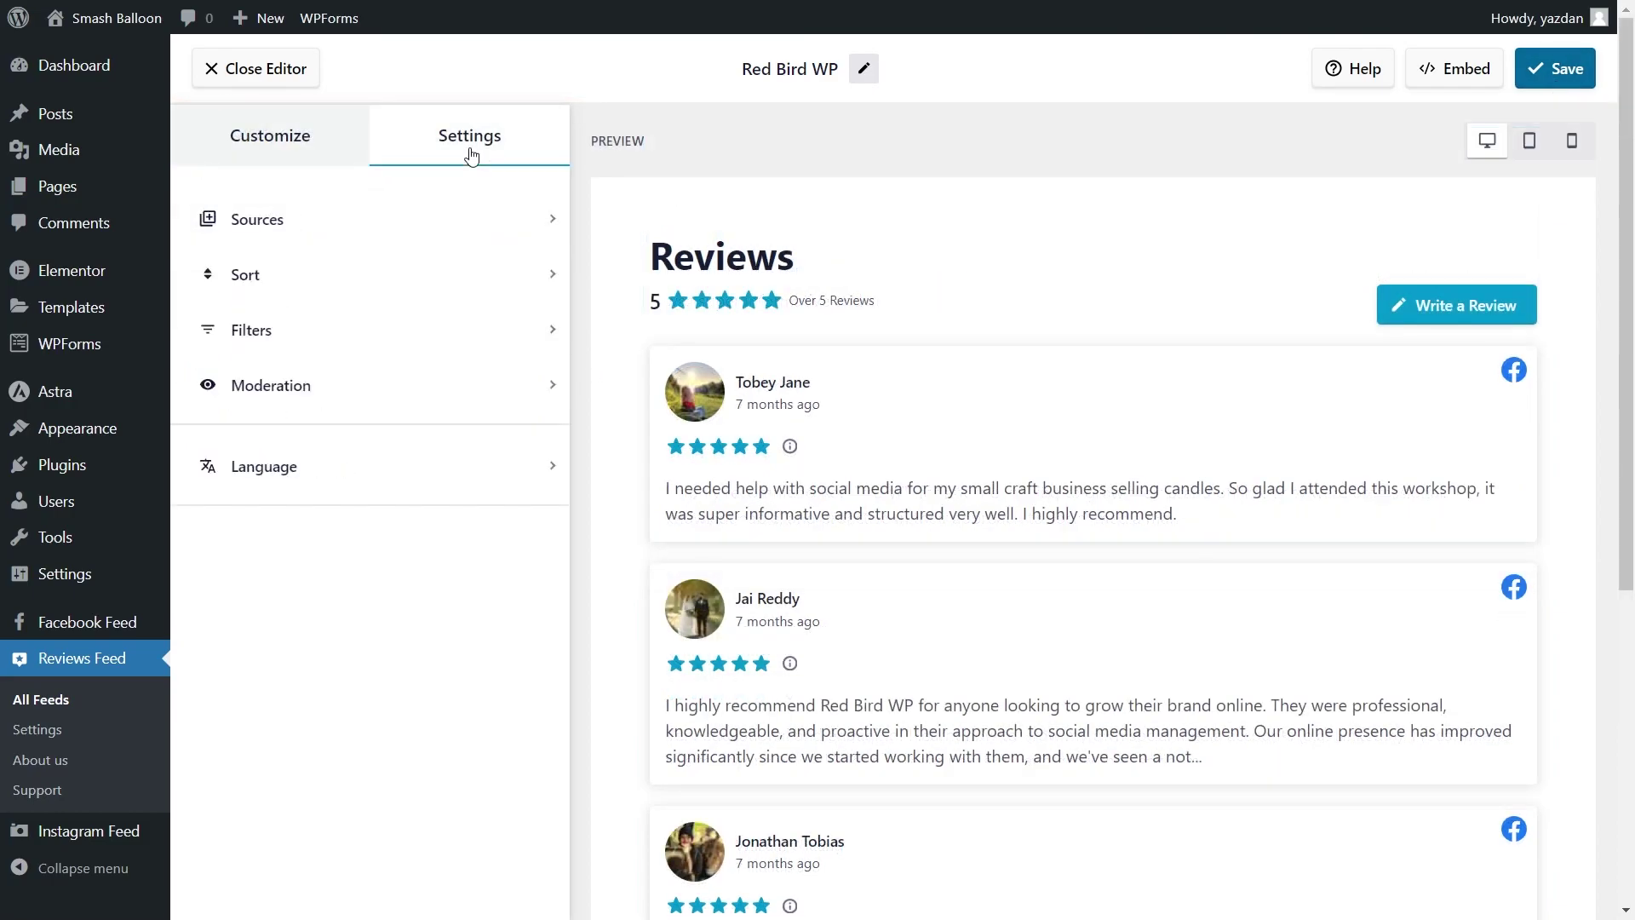
{"action": "left_click", "coordinate": [362, 388]}
{"action": "left_click", "coordinate": [214, 261]}
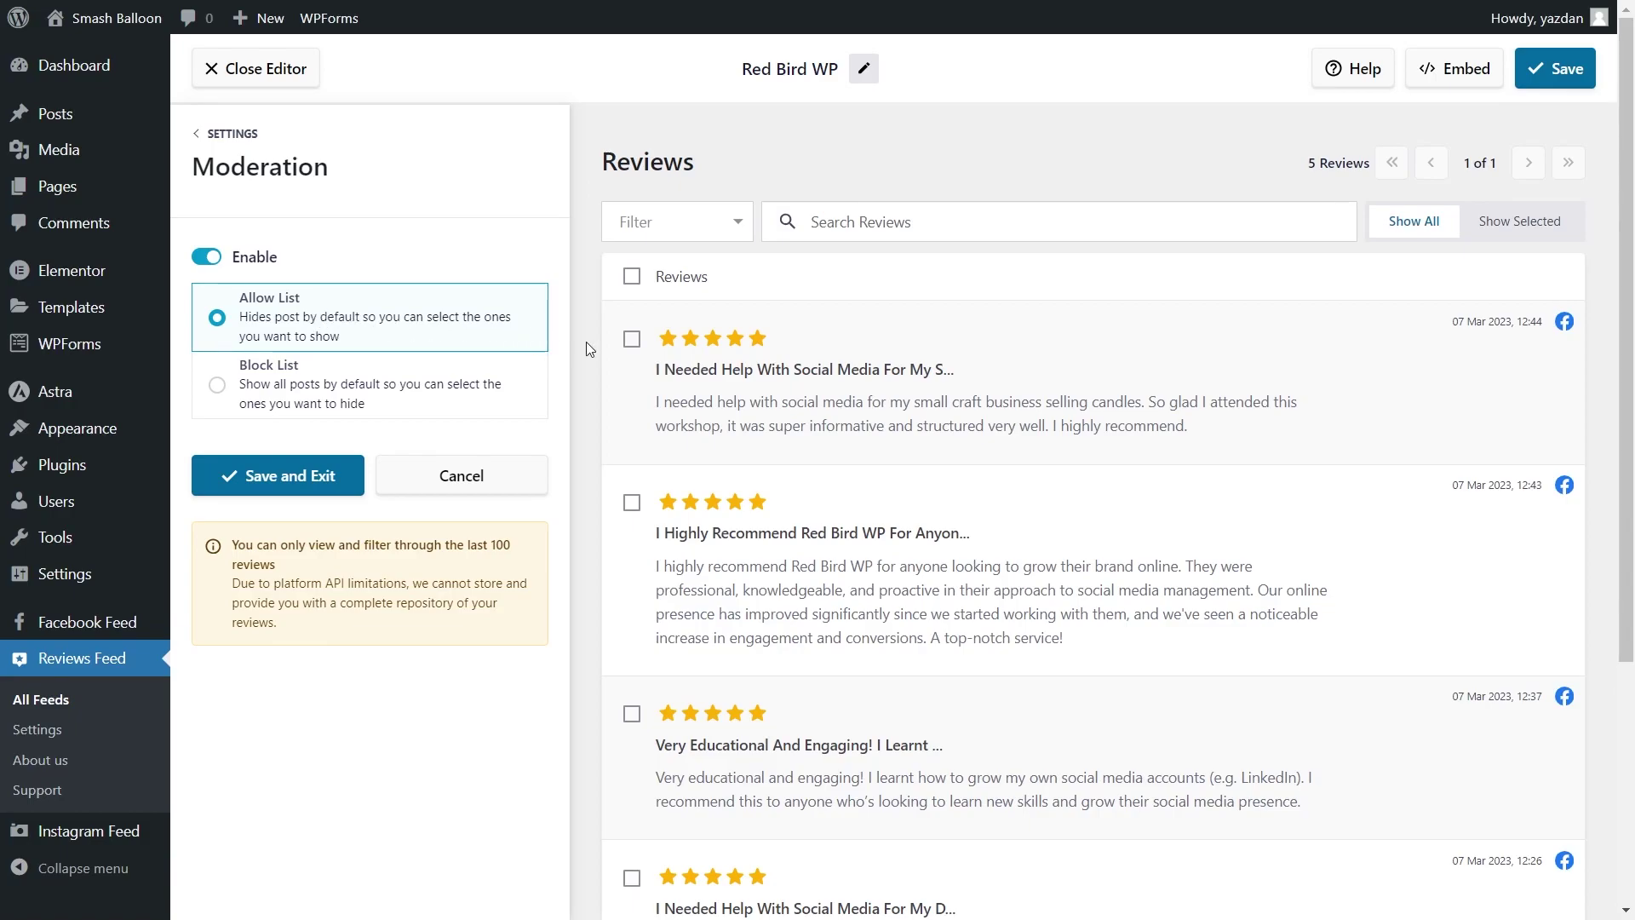
{"action": "left_click", "coordinate": [631, 339]}
{"action": "left_click", "coordinate": [631, 509]}
Step: Try the Block List with the first two reviews selected, and turn moderation off again
{"action": "left_click", "coordinate": [444, 409]}
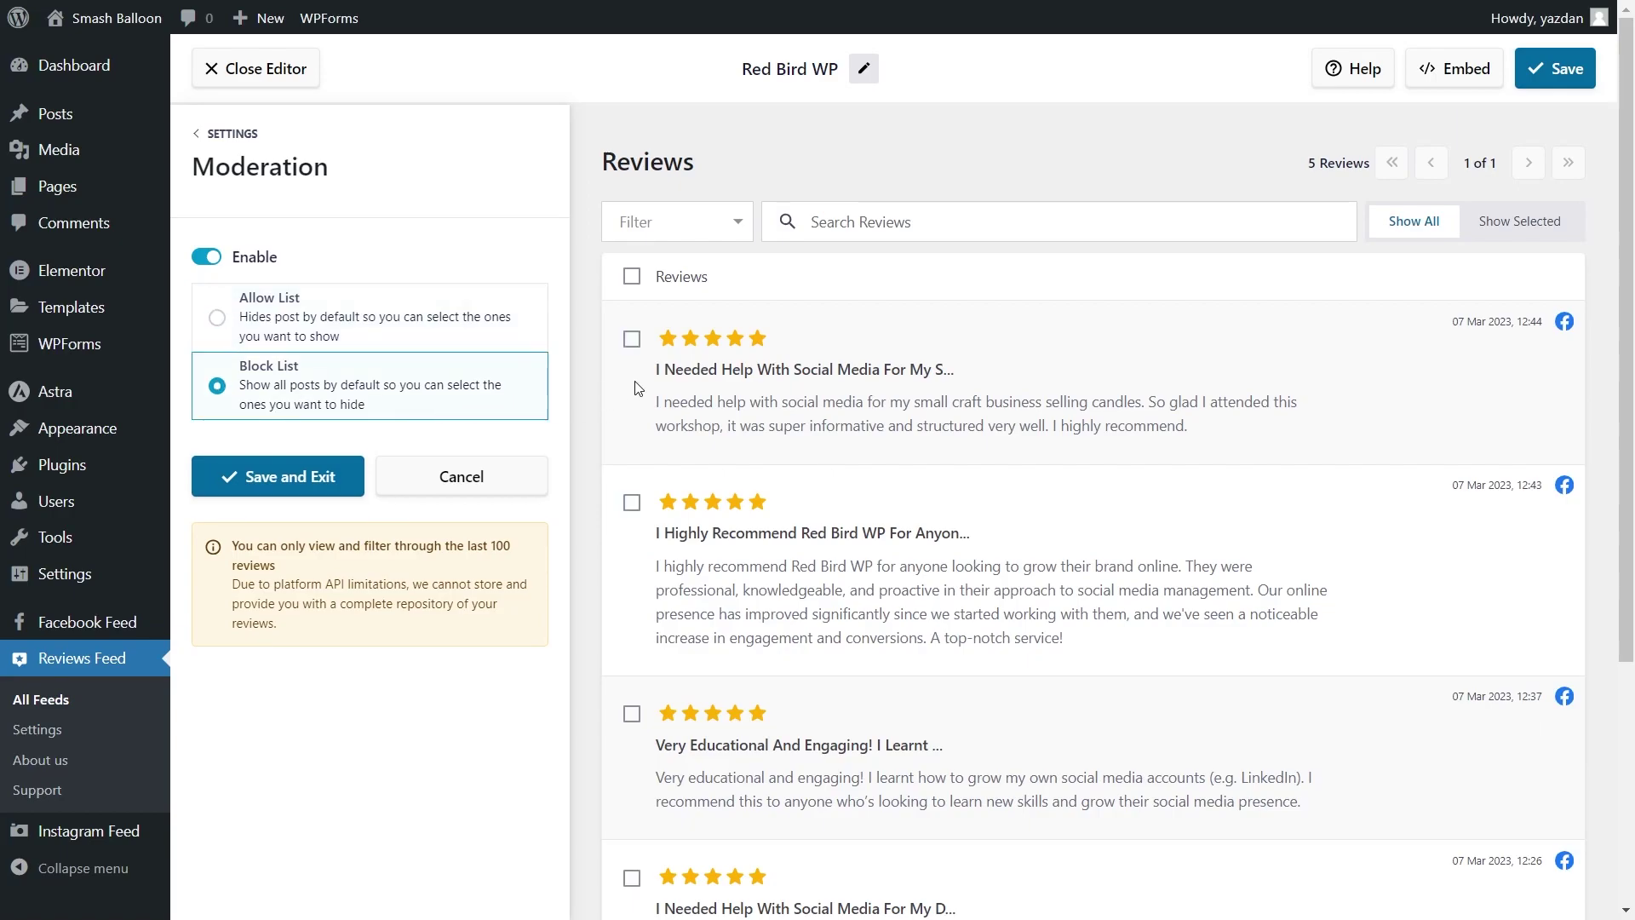
{"action": "left_click", "coordinate": [631, 338]}
{"action": "left_click", "coordinate": [631, 507]}
{"action": "left_click", "coordinate": [213, 259]}
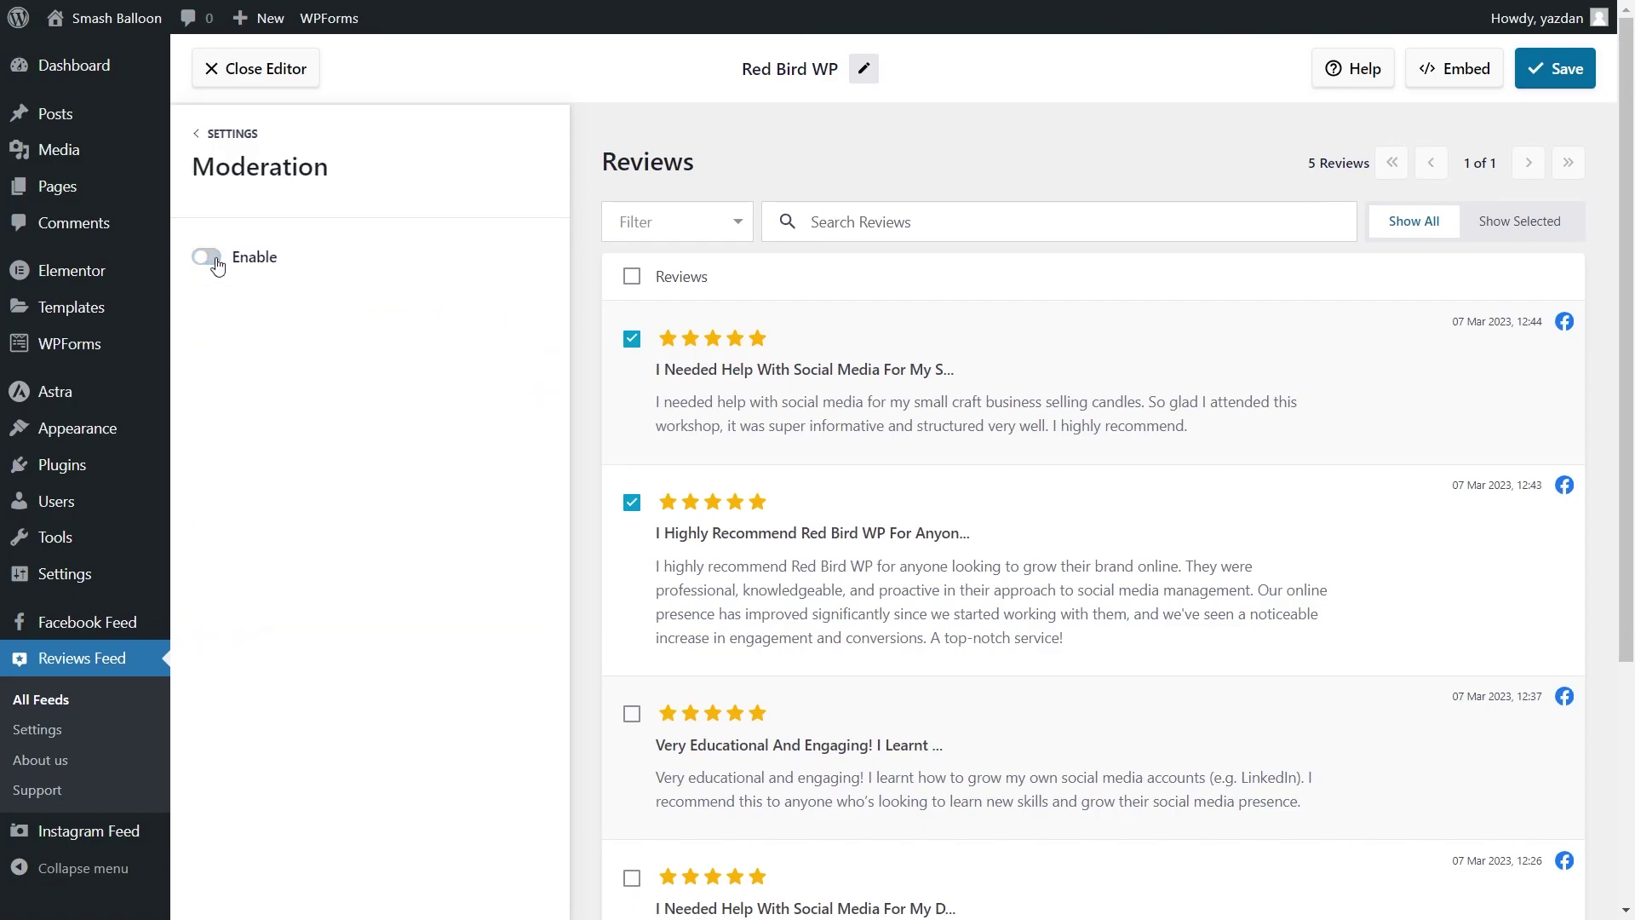
{"action": "left_click", "coordinate": [227, 134]}
Step: Try filtering the feed to 5-star and 4-star reviews, and clear both rating filters
{"action": "left_click", "coordinate": [288, 329]}
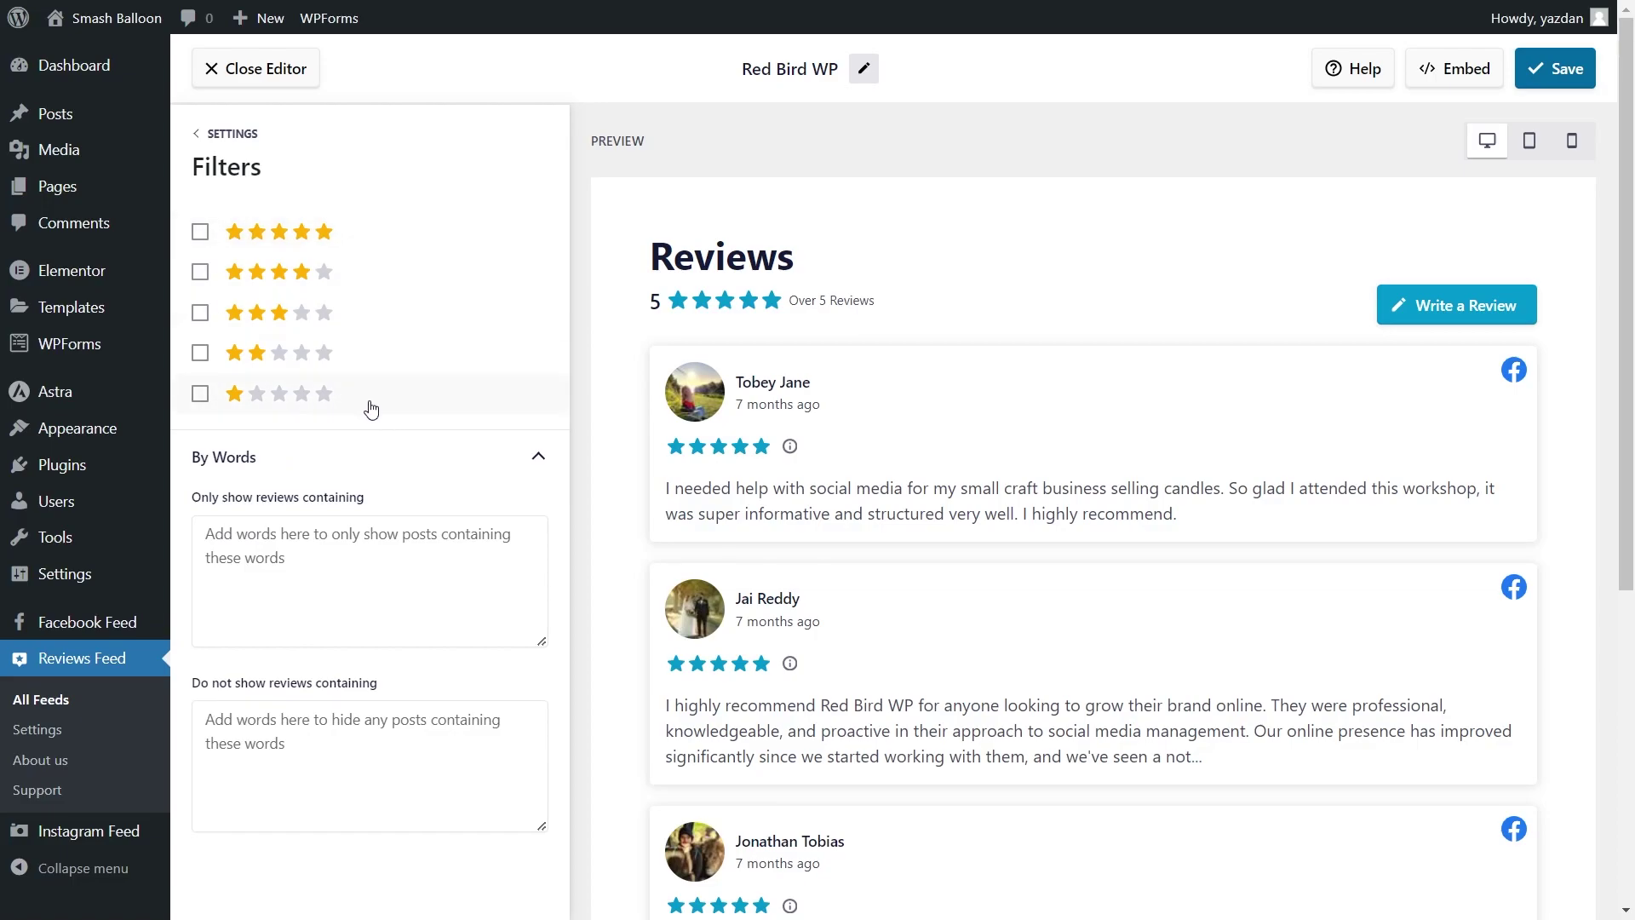
{"action": "left_click", "coordinate": [200, 233]}
{"action": "left_click", "coordinate": [200, 275]}
{"action": "left_click", "coordinate": [200, 272]}
{"action": "left_click", "coordinate": [200, 231]}
Step: Save the feed and copy its embed shortcode
{"action": "left_click", "coordinate": [1560, 74]}
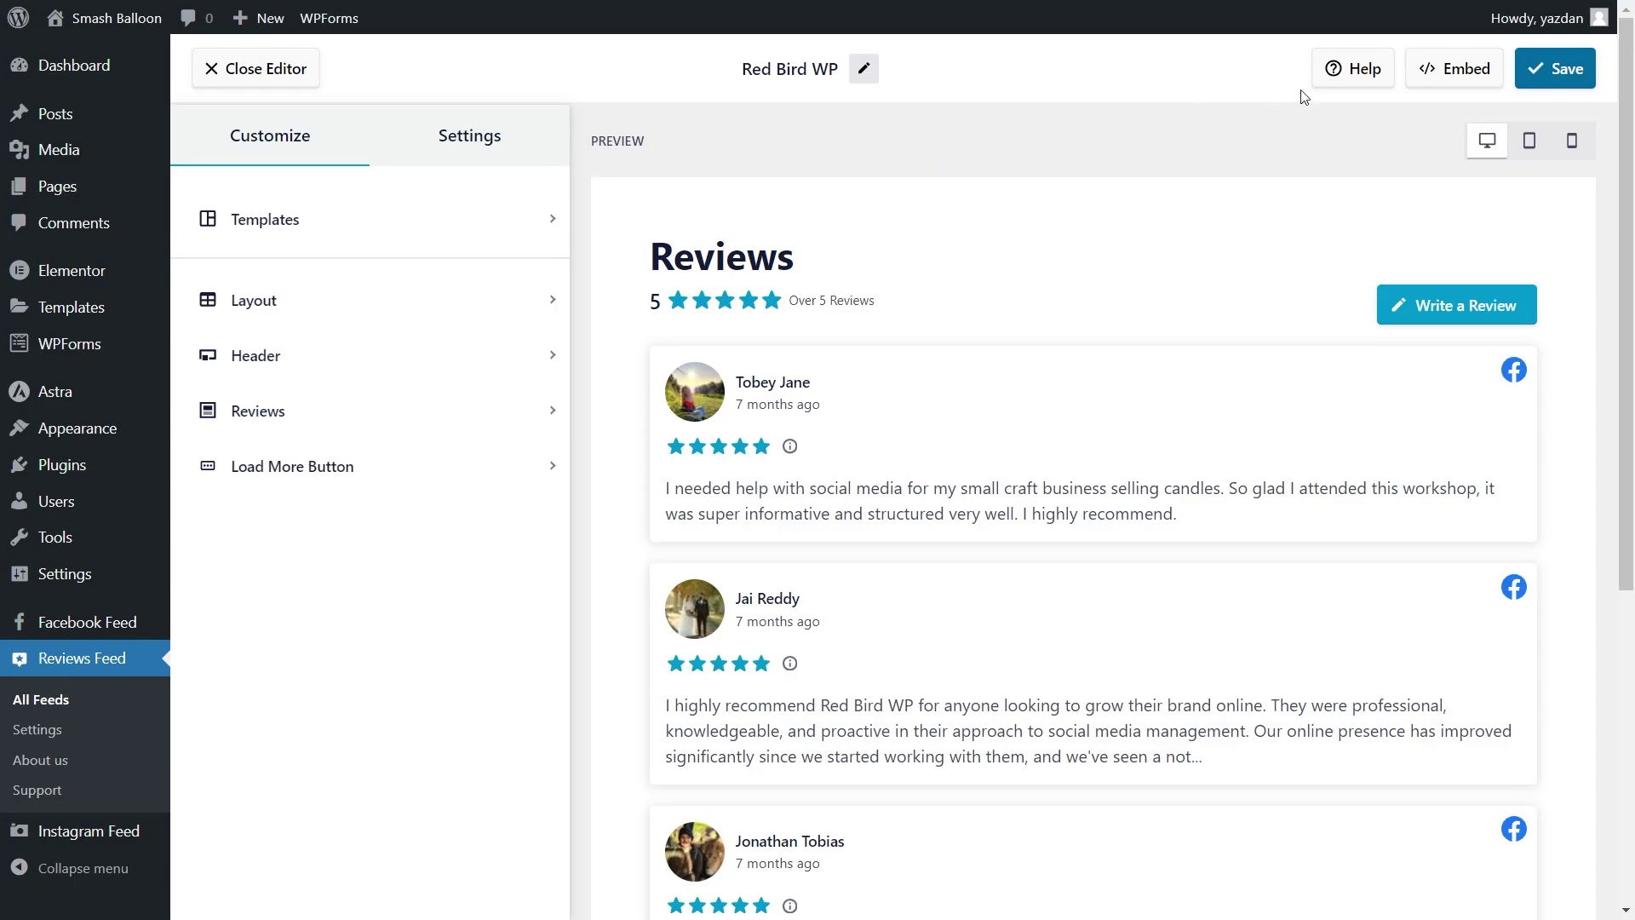
{"action": "left_click", "coordinate": [1439, 75]}
{"action": "left_click", "coordinate": [1115, 443]}
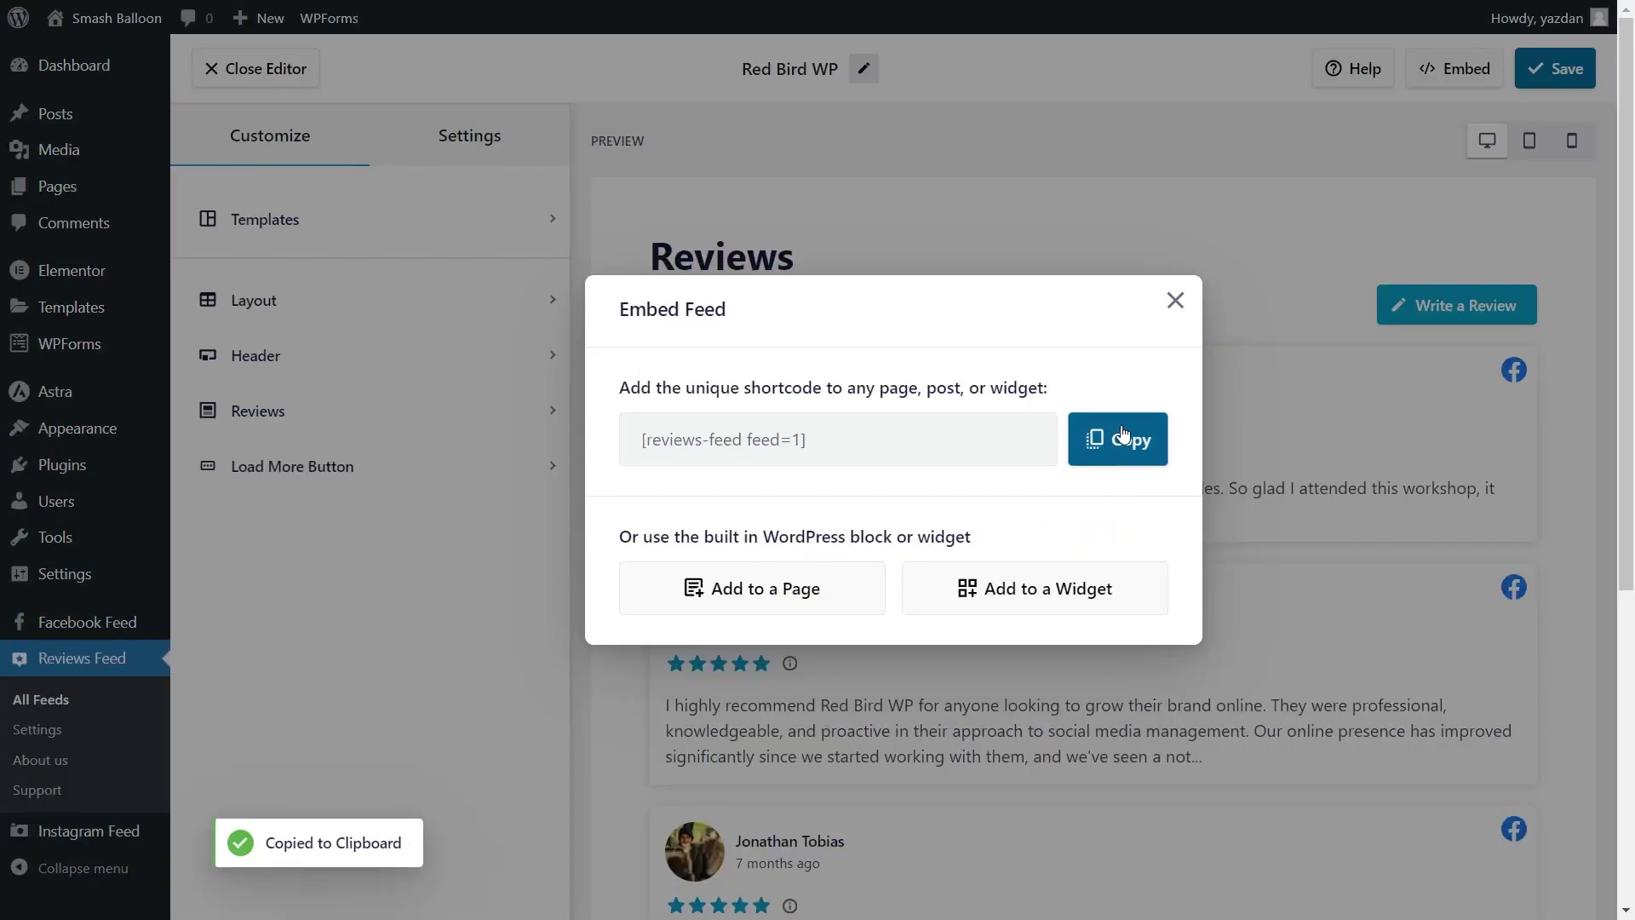
Step: Choose the Home page as the place to embed the feed and open it for editing with Elementor
{"action": "left_click", "coordinate": [731, 600]}
{"action": "left_click", "coordinate": [748, 503]}
{"action": "left_click", "coordinate": [1131, 686]}
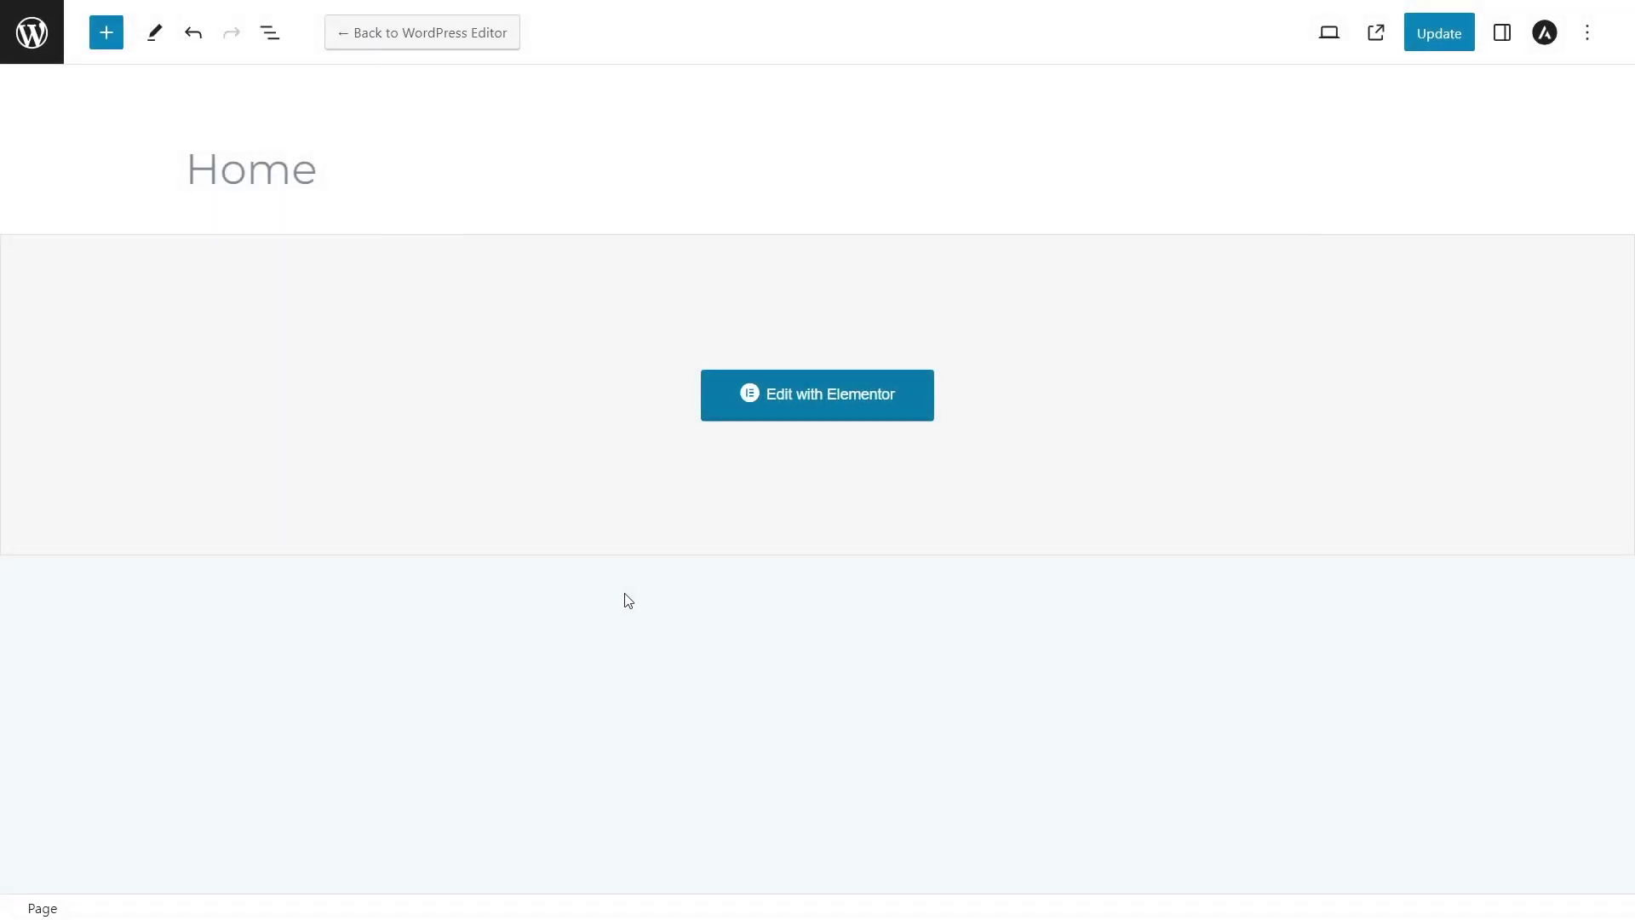
{"action": "left_click", "coordinate": [832, 408]}
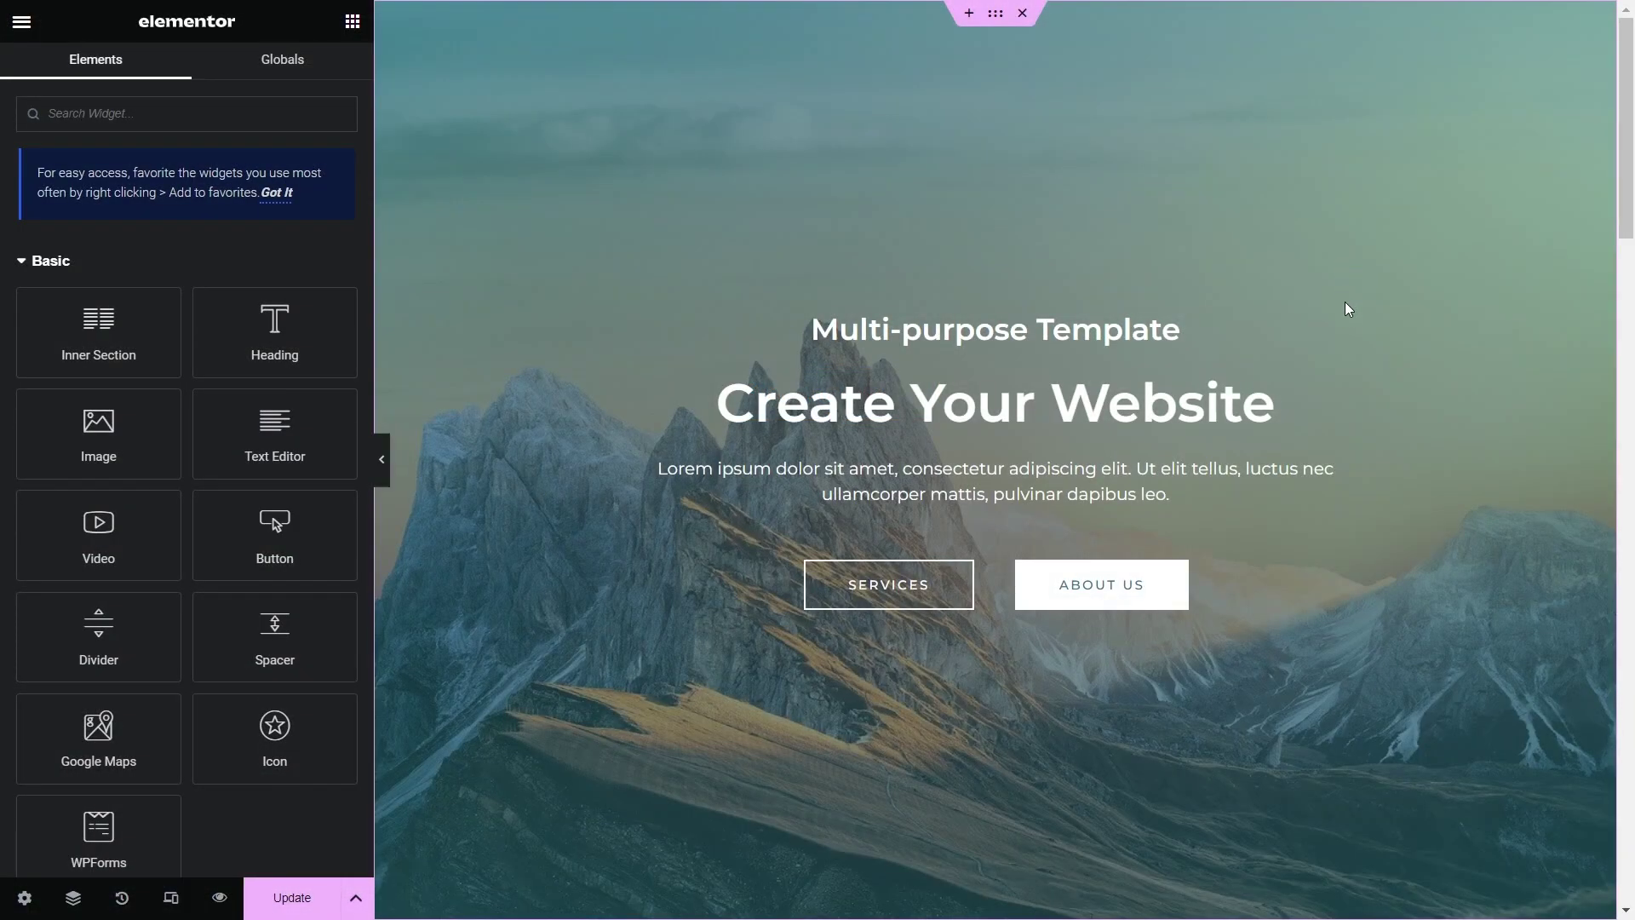
Step: Find the Shortcode widget and place it in the empty mountain-background section below the Our History button
{"action": "scroll", "coordinate": [1347, 307], "scroll_direction": "down", "scroll_amount": 15}
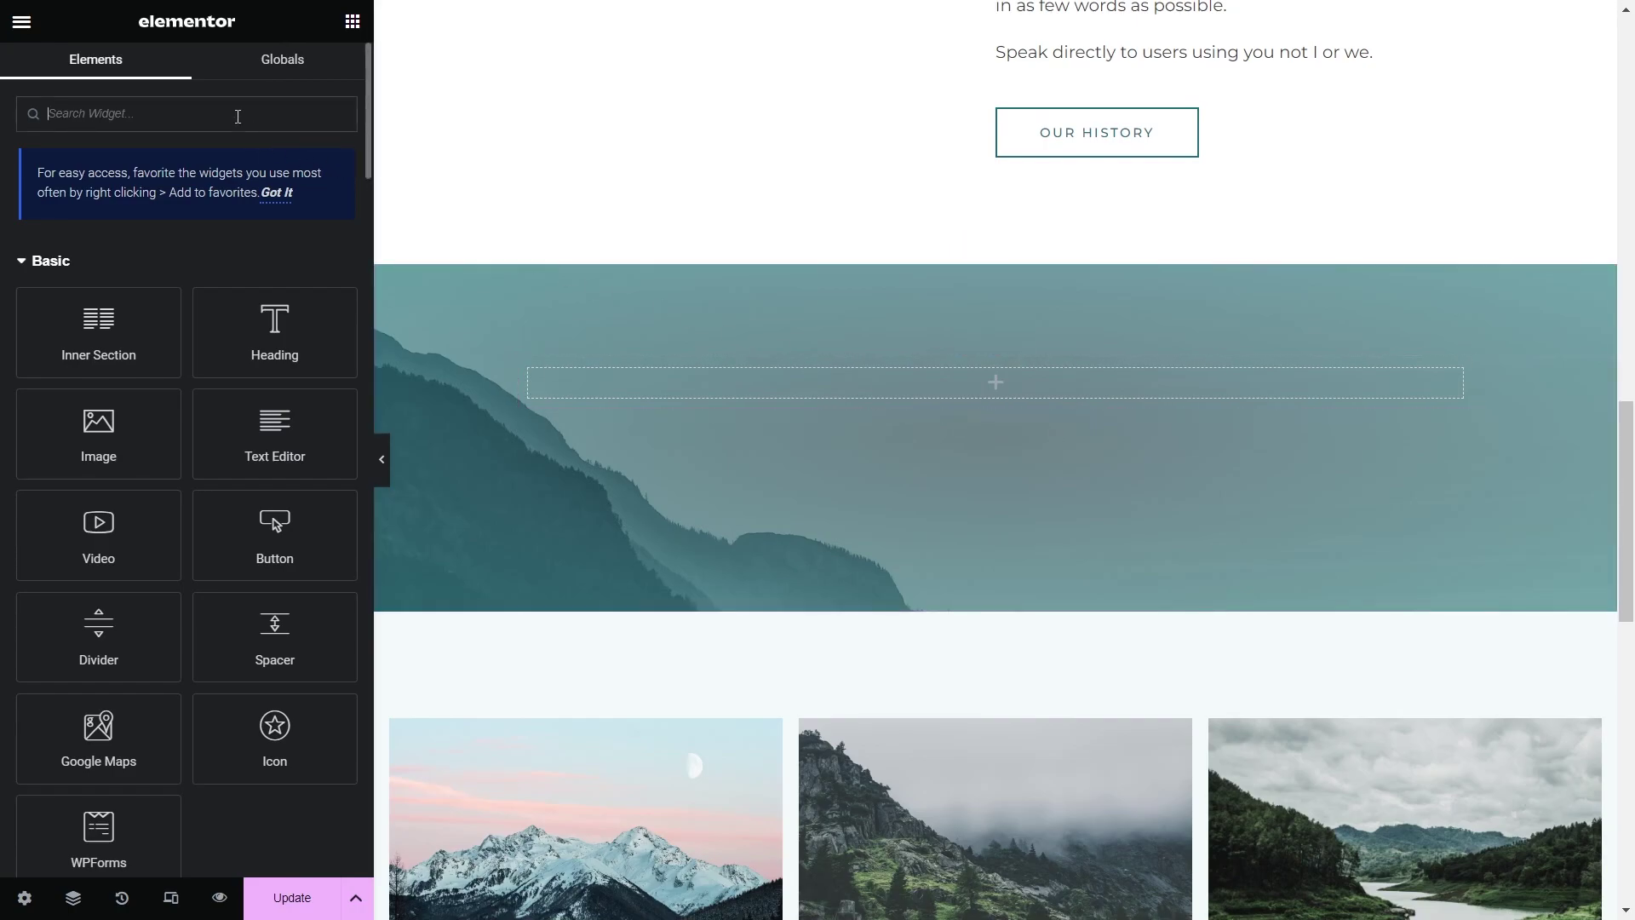
{"action": "type", "text": "shortcode"}
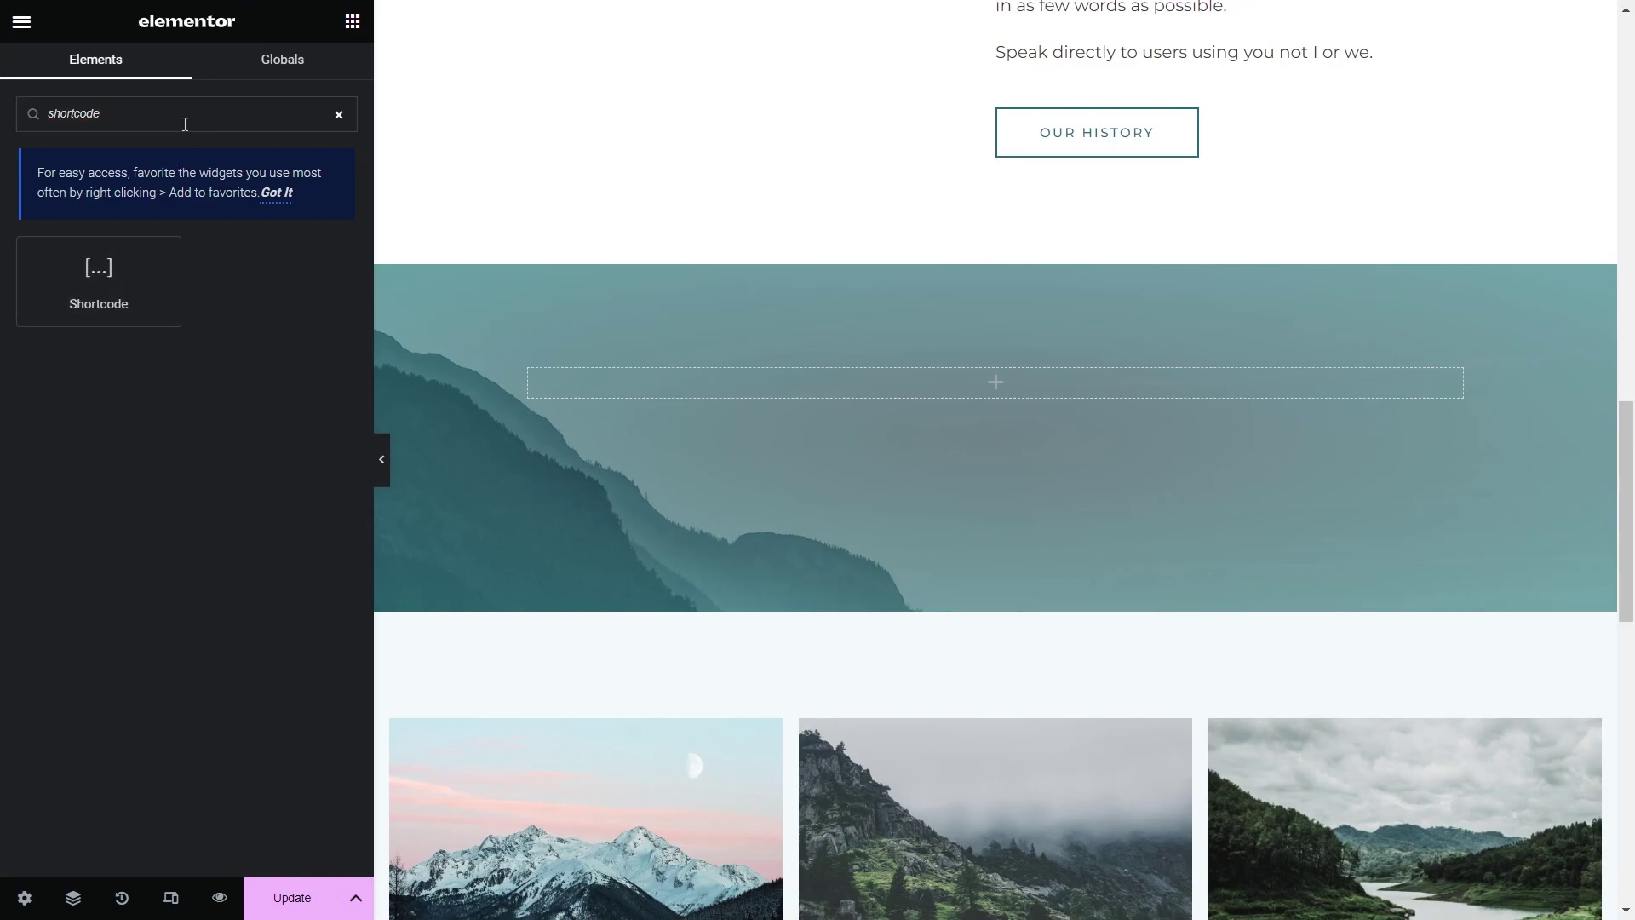
{"action": "left_click_drag", "start_coordinate": [98, 281], "coordinate": [834, 397]}
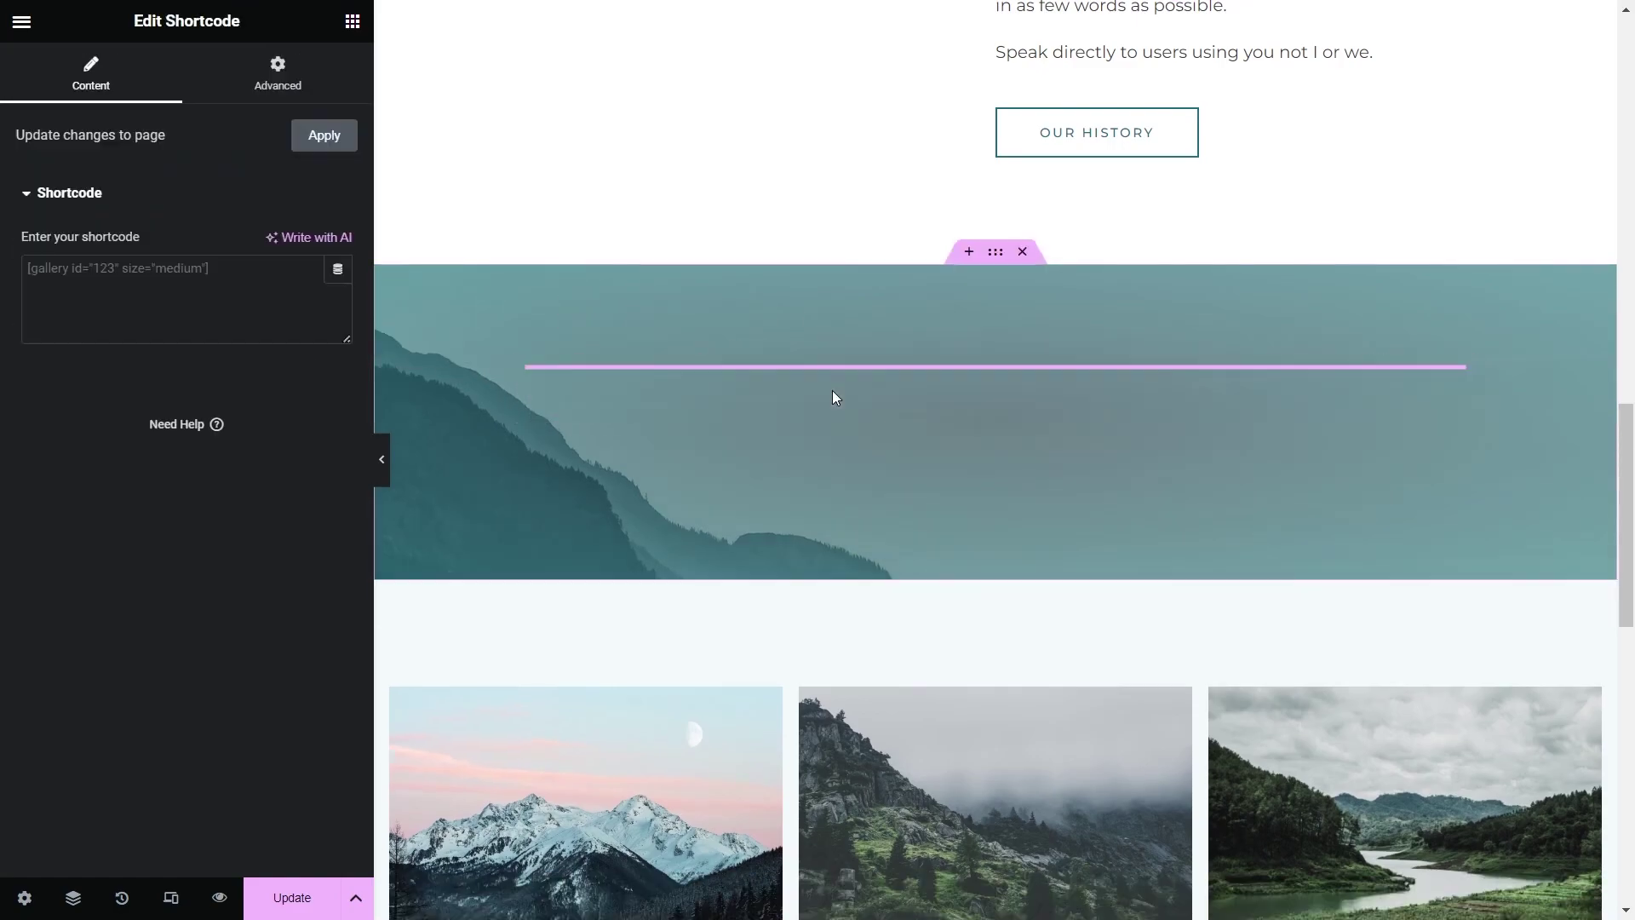
Step: Enter the shortcode [reviews-feed feed=1] in the widget, check the feed on the page, and update the page
{"action": "left_click", "coordinate": [148, 284]}
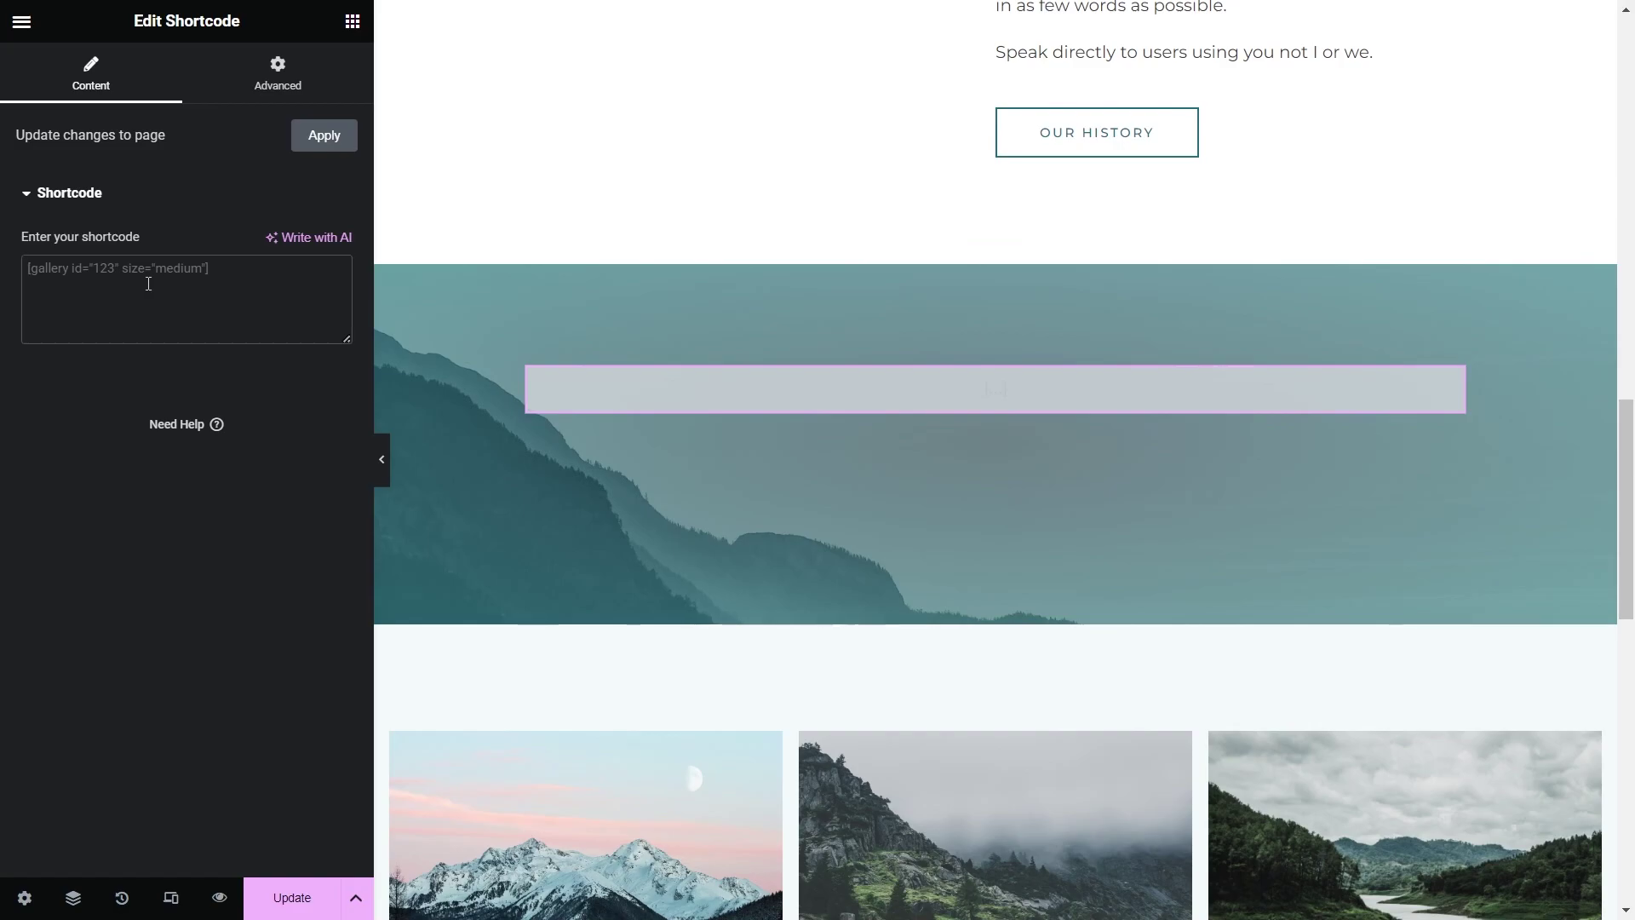
{"action": "key", "text": "ctrl+v"}
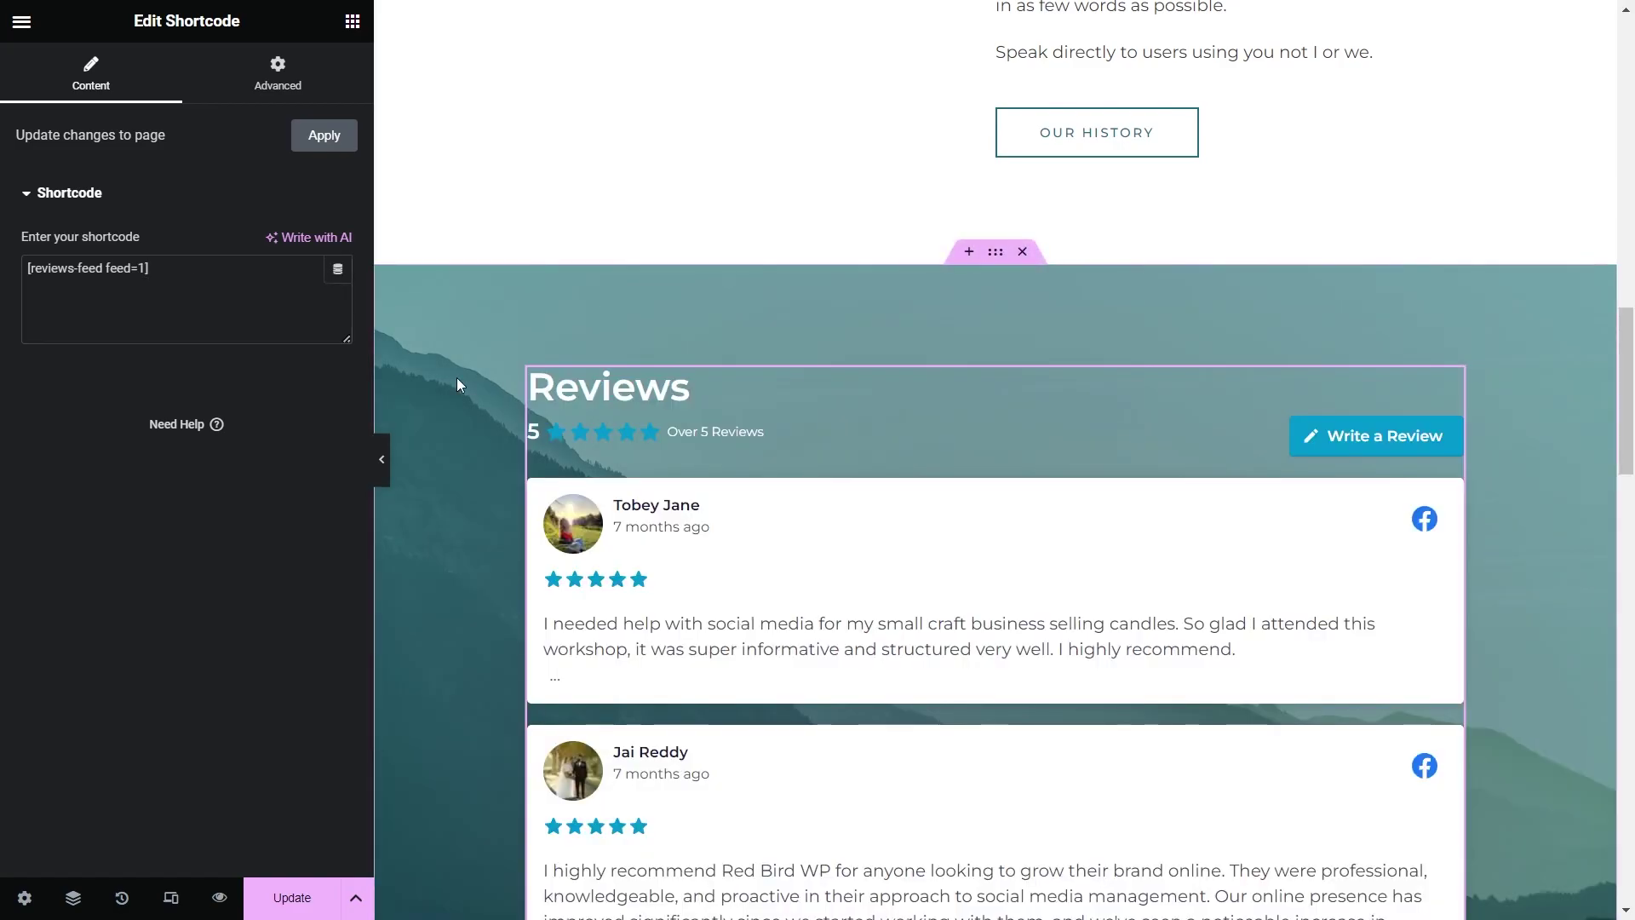
{"action": "scroll", "coordinate": [457, 381], "scroll_direction": "down", "scroll_amount": 9}
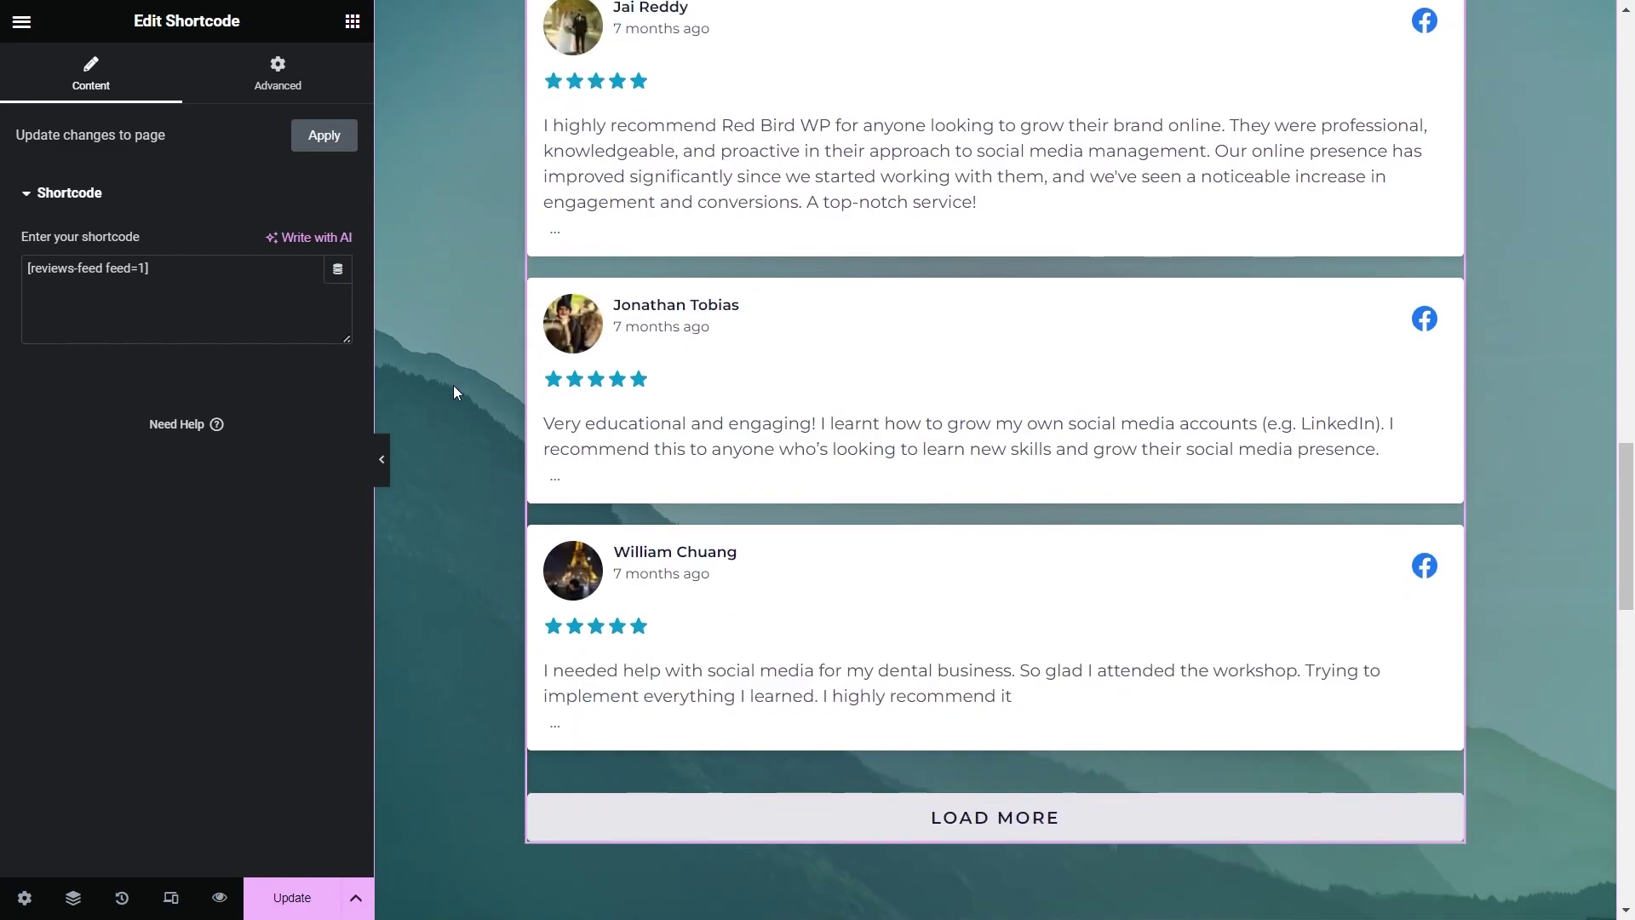
{"action": "left_click", "coordinate": [290, 897]}
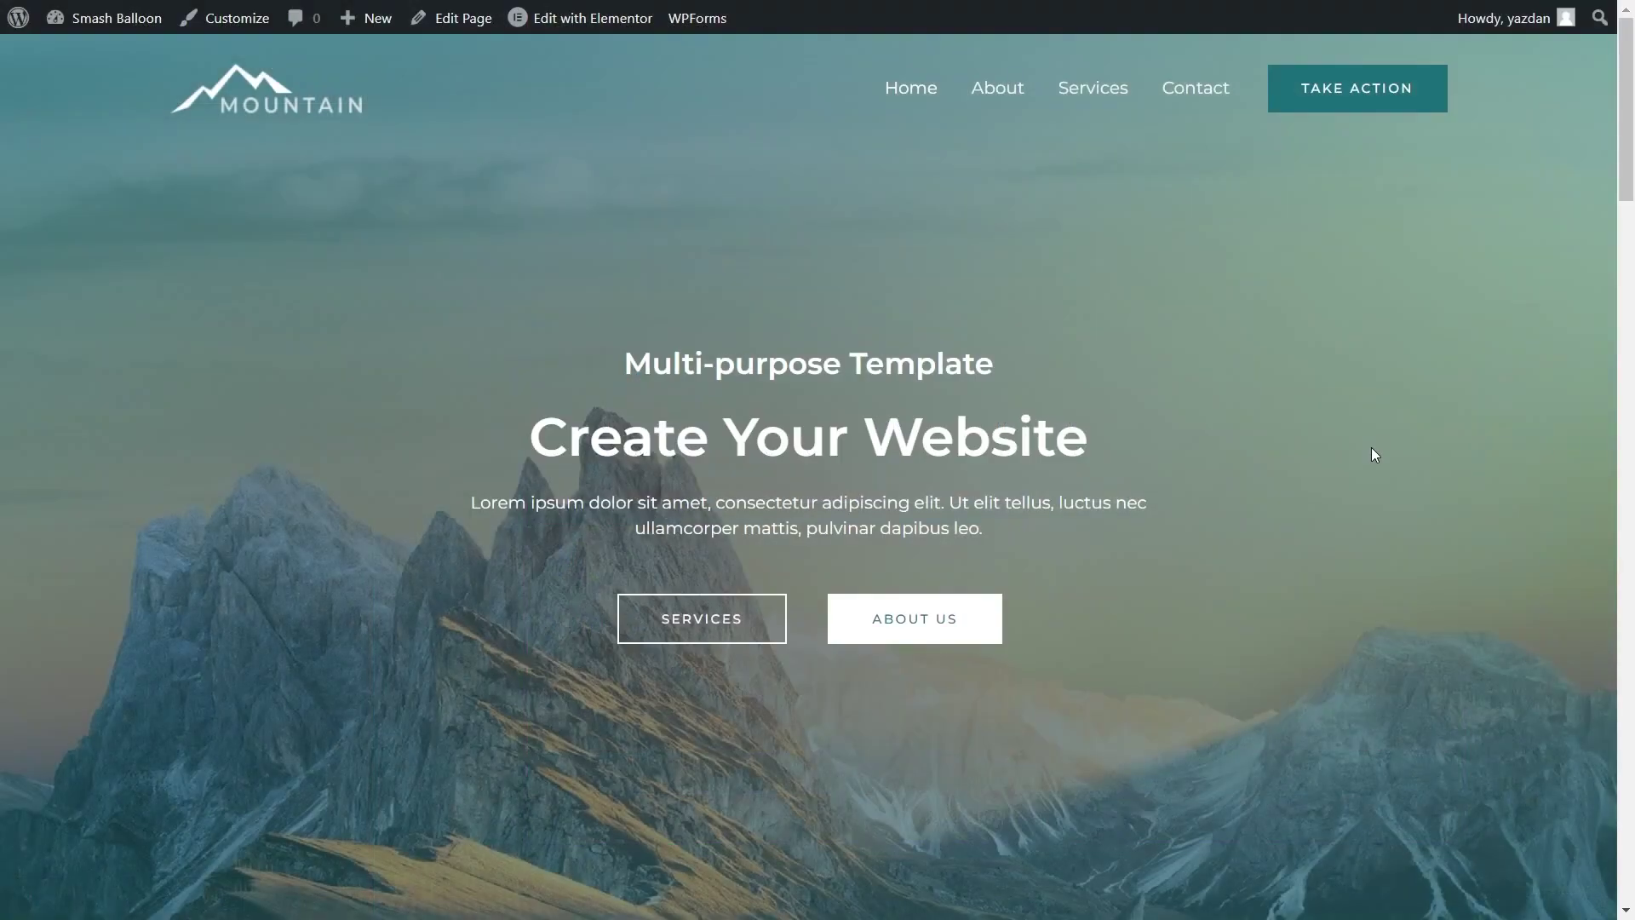
Step: Look through the embedded reviews feed on the published Home page and load more reviews
{"action": "scroll", "coordinate": [1371, 447], "scroll_direction": "down", "scroll_amount": 15}
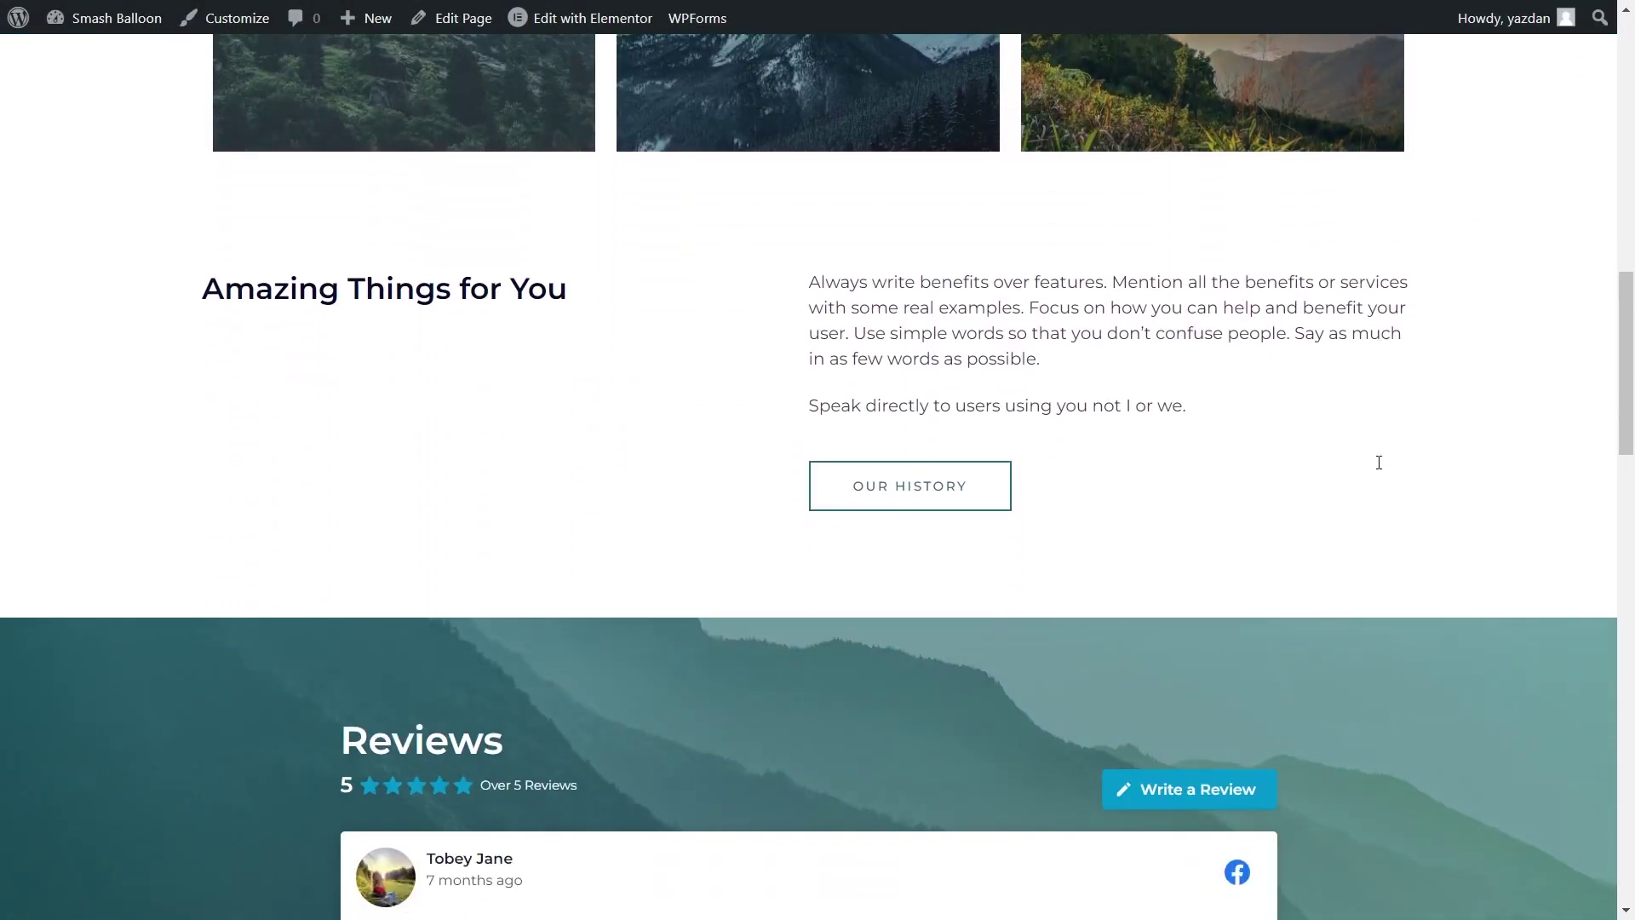
{"action": "scroll", "coordinate": [1379, 462], "scroll_direction": "down", "scroll_amount": 7}
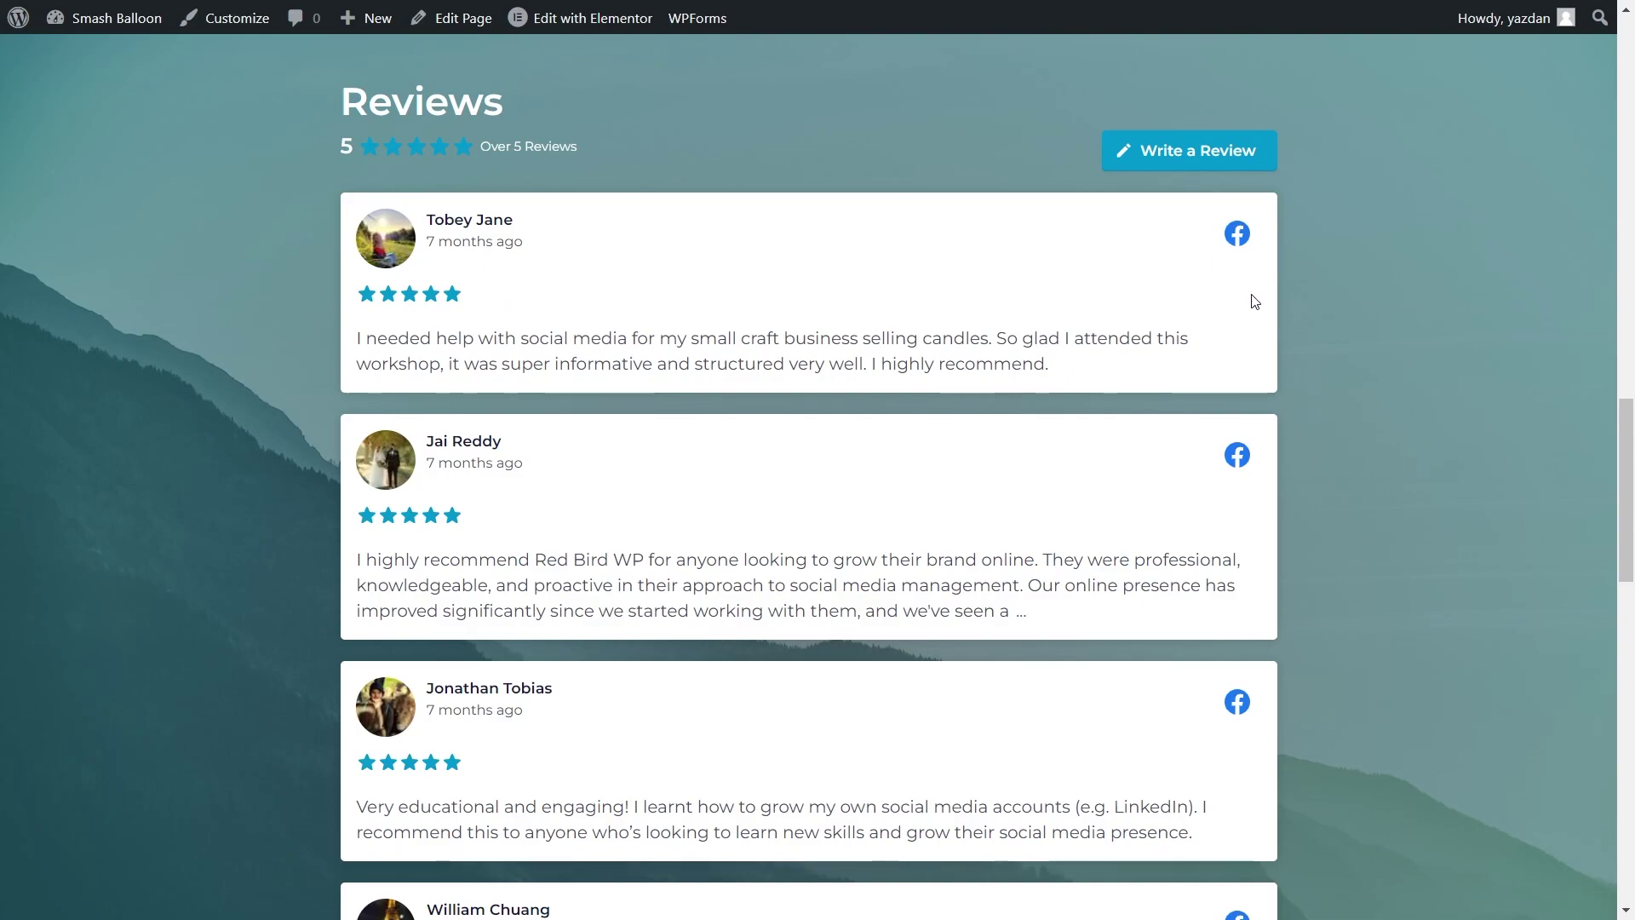
{"action": "scroll", "coordinate": [1252, 305], "scroll_direction": "down", "scroll_amount": 6}
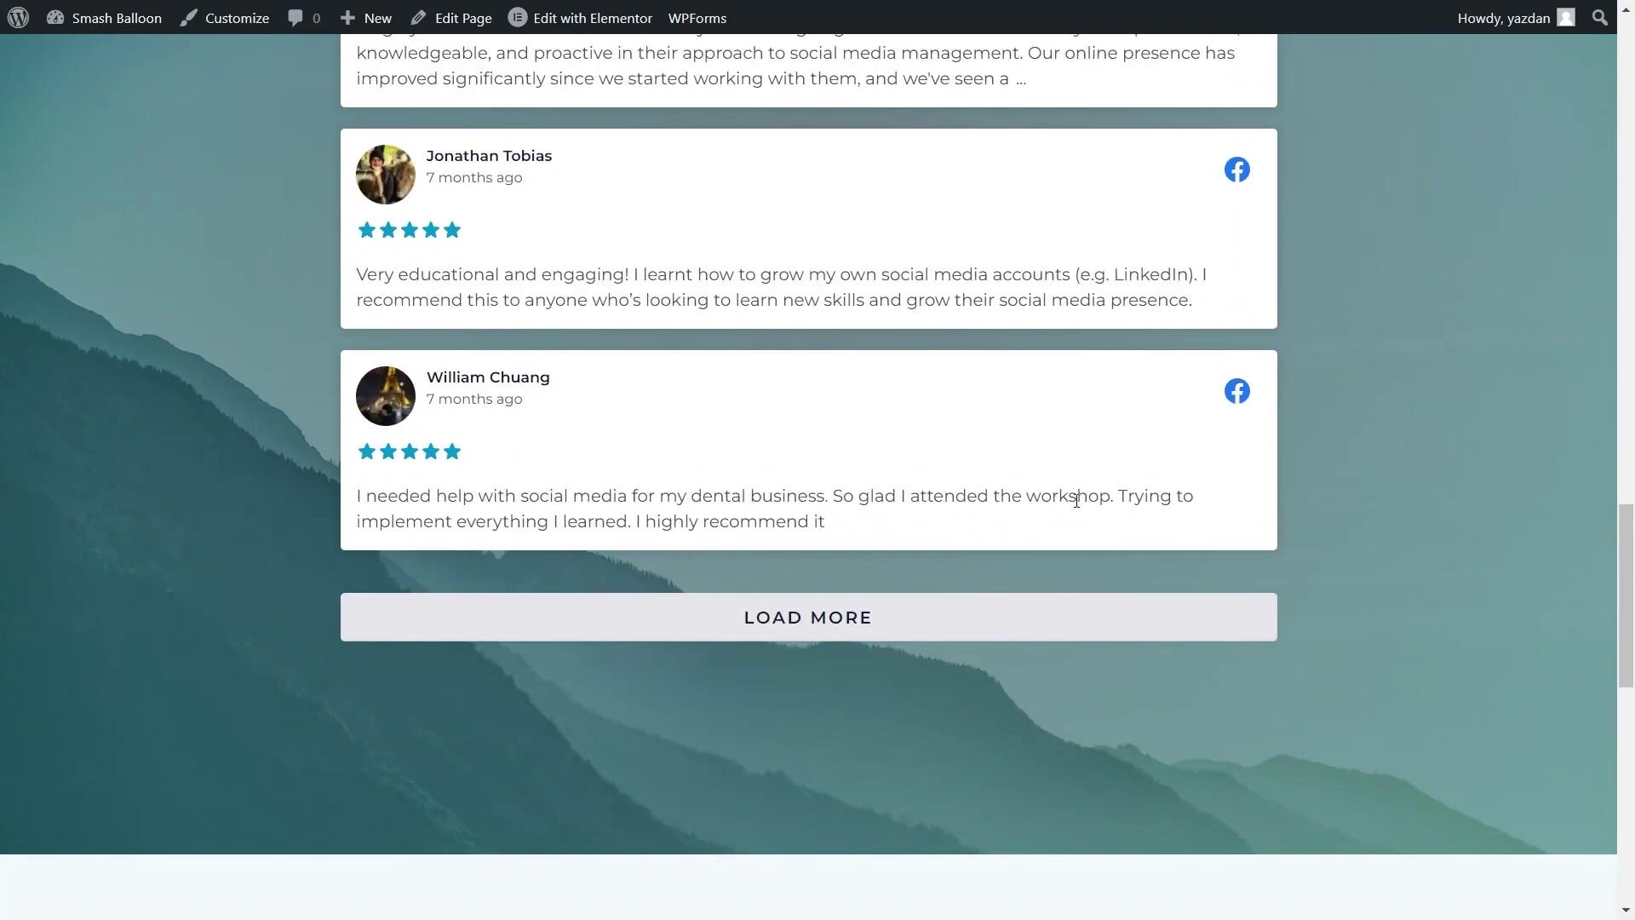
{"action": "left_click", "coordinate": [887, 632]}
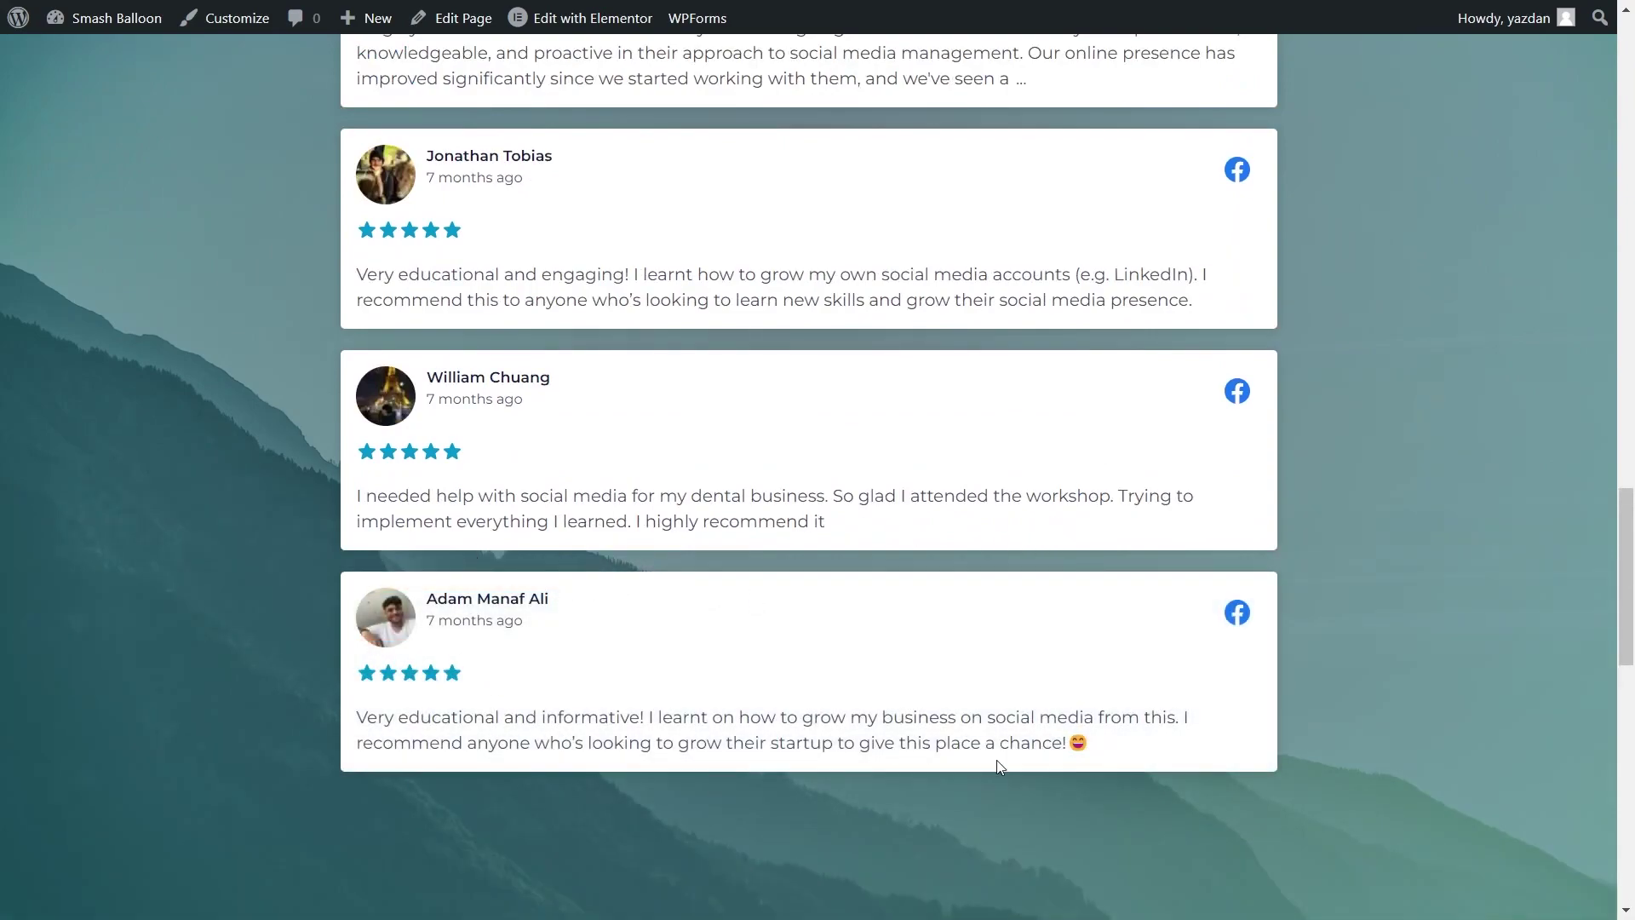
{"action": "scroll", "coordinate": [986, 262], "scroll_direction": "up", "scroll_amount": 7}
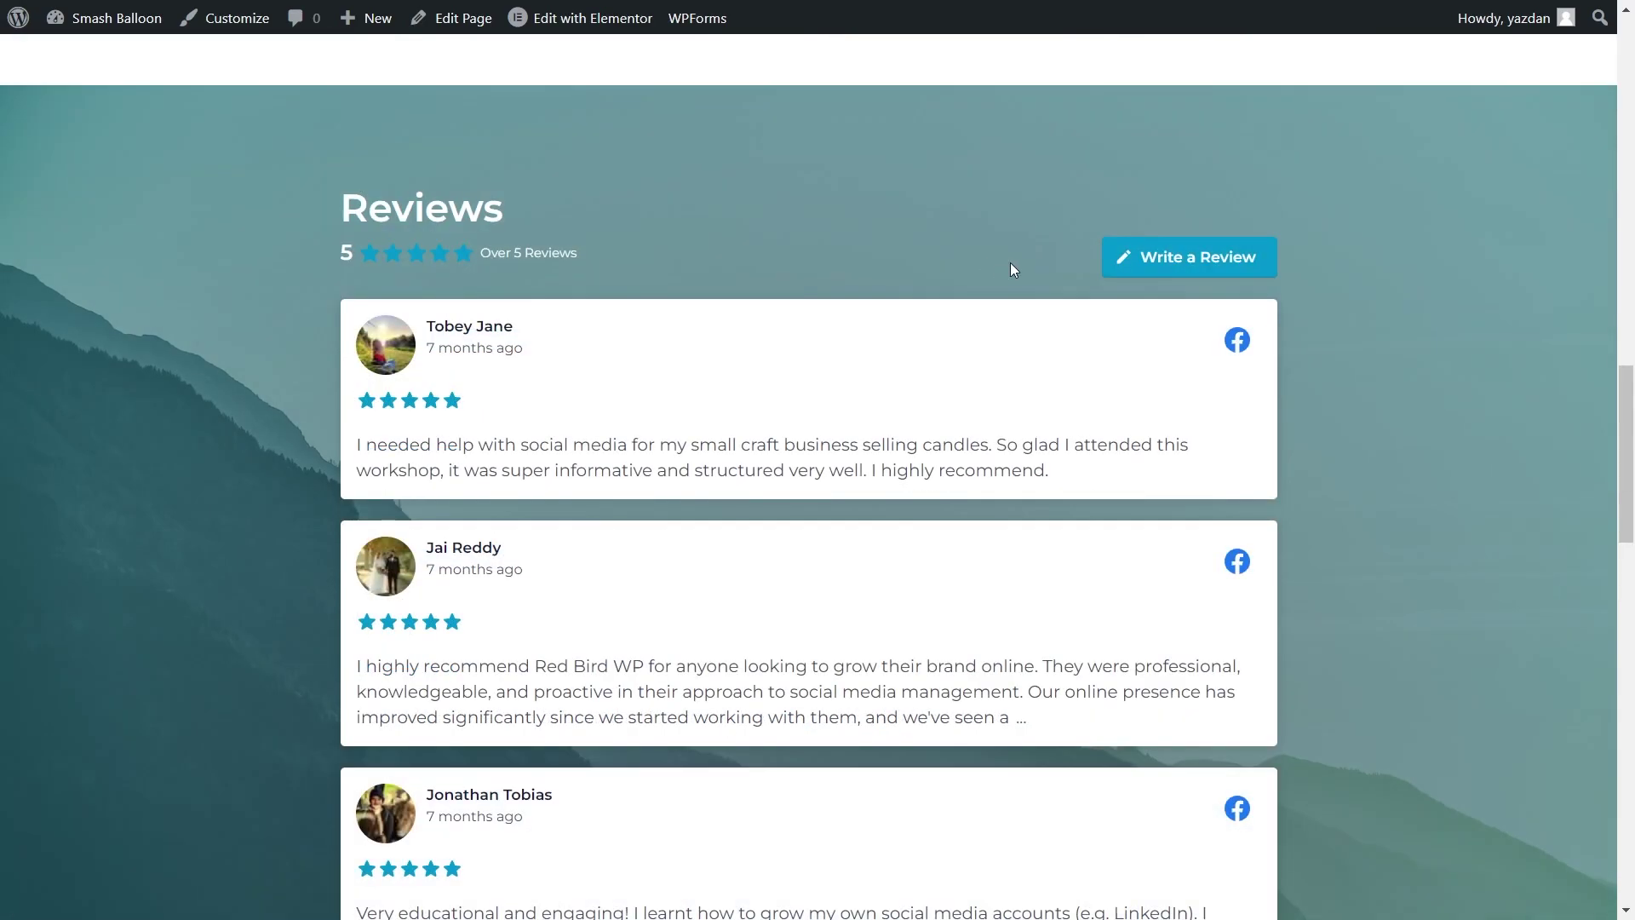
Step: Check the feed's Write a Review link to the Facebook page, and look through the reviews on the site again
{"action": "left_click", "coordinate": [1201, 264]}
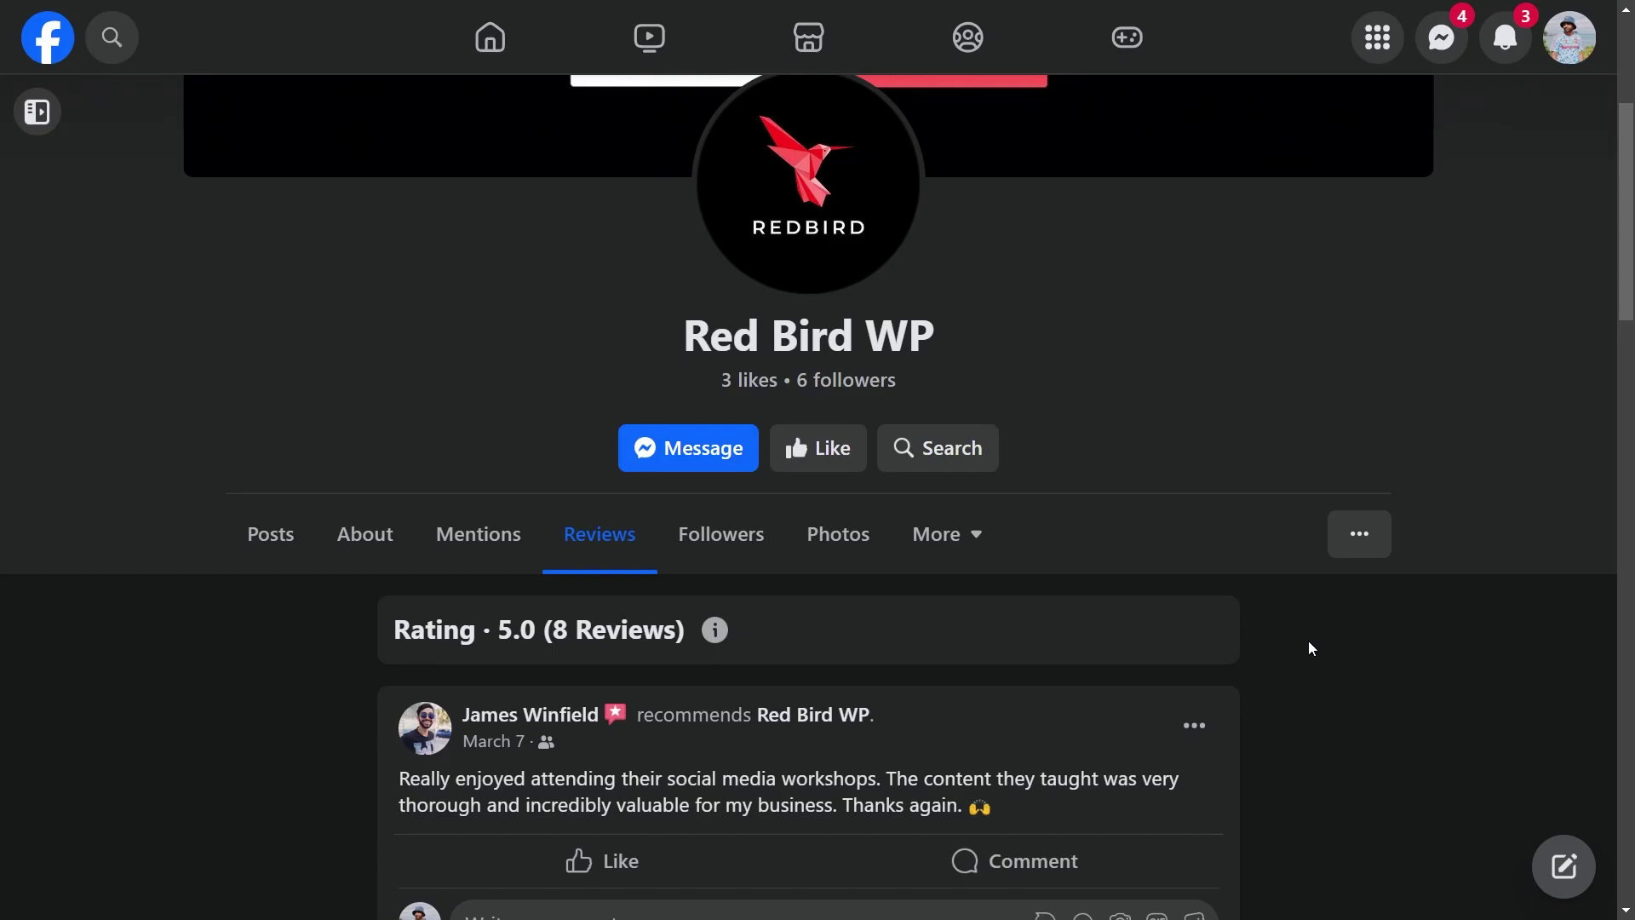
{"action": "scroll", "coordinate": [1238, 663], "scroll_direction": "down", "scroll_amount": 2}
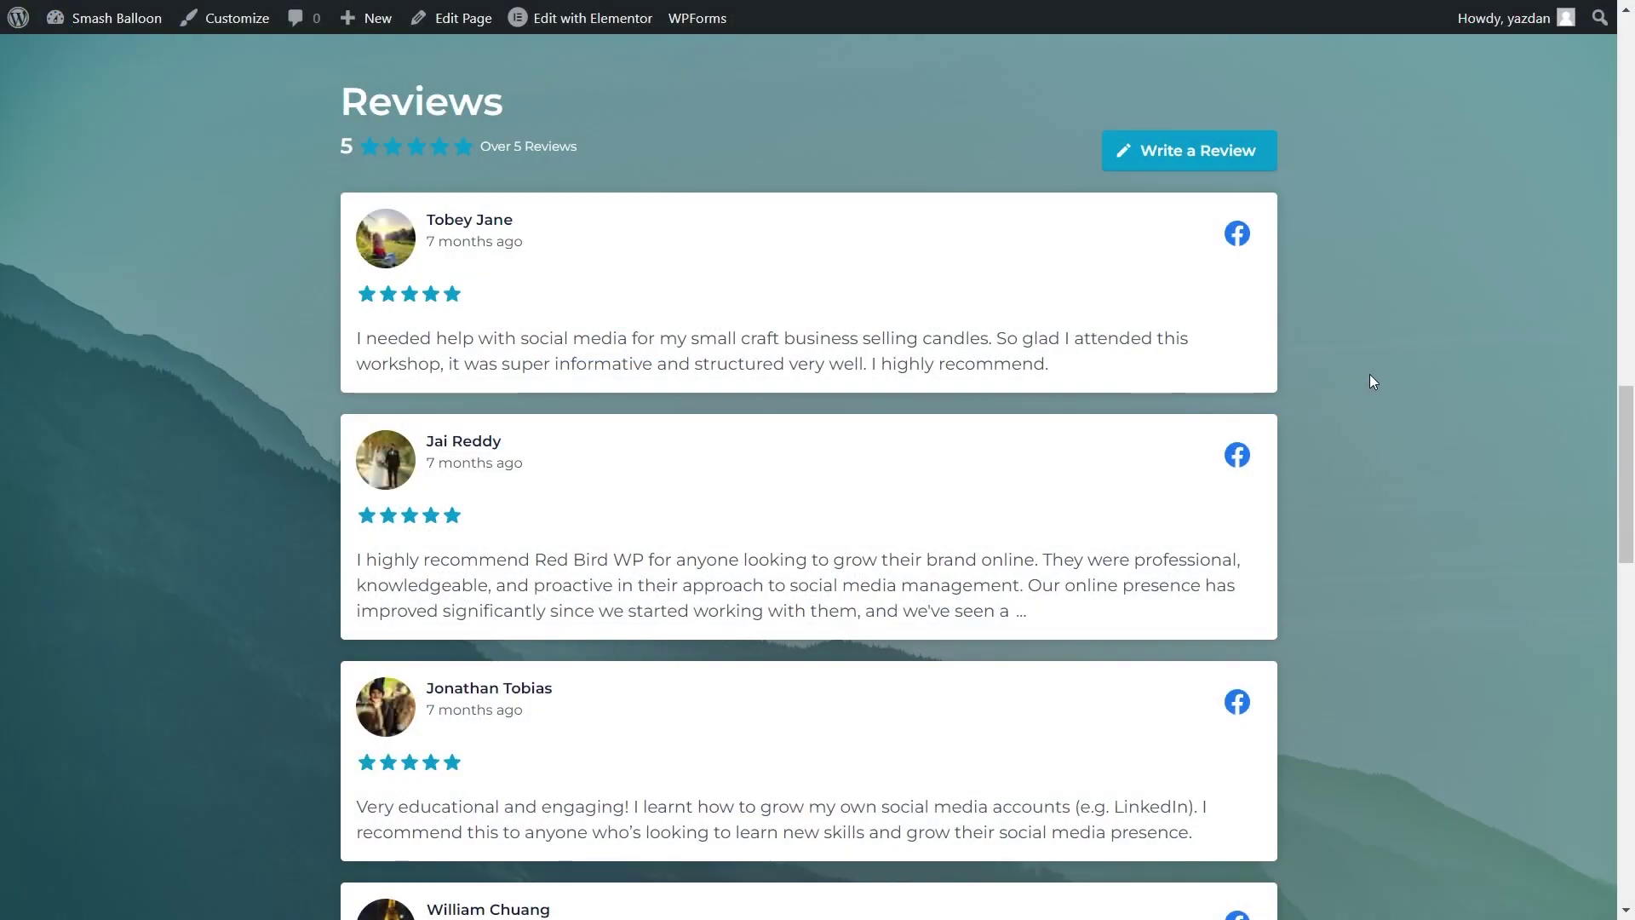
{"action": "scroll", "coordinate": [1369, 381], "scroll_direction": "down", "scroll_amount": 3}
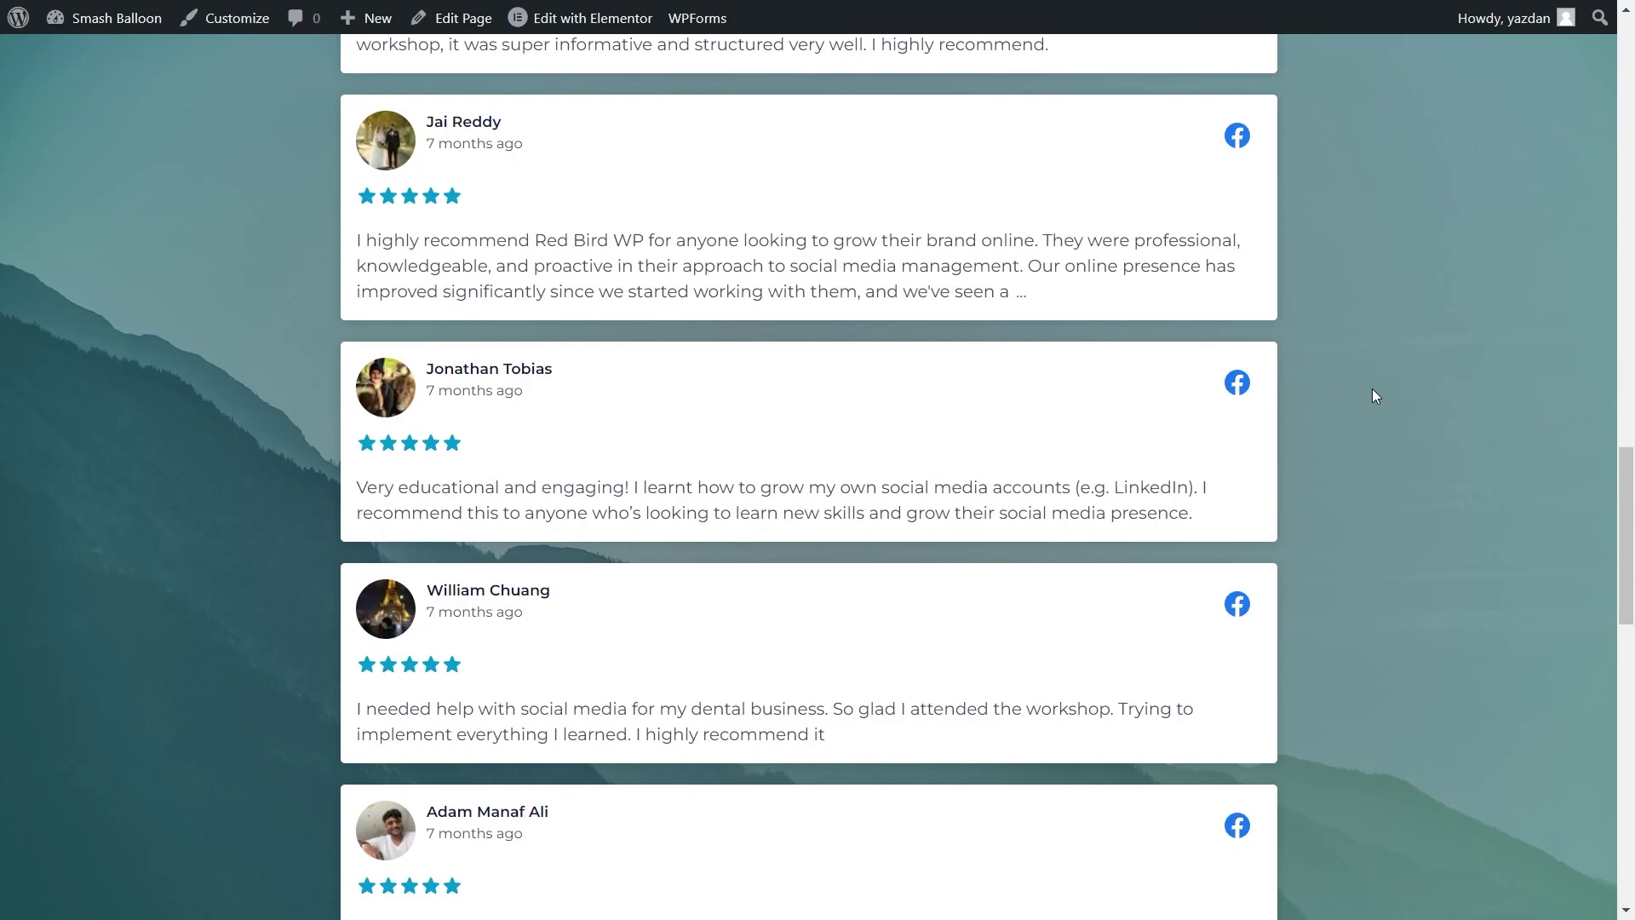